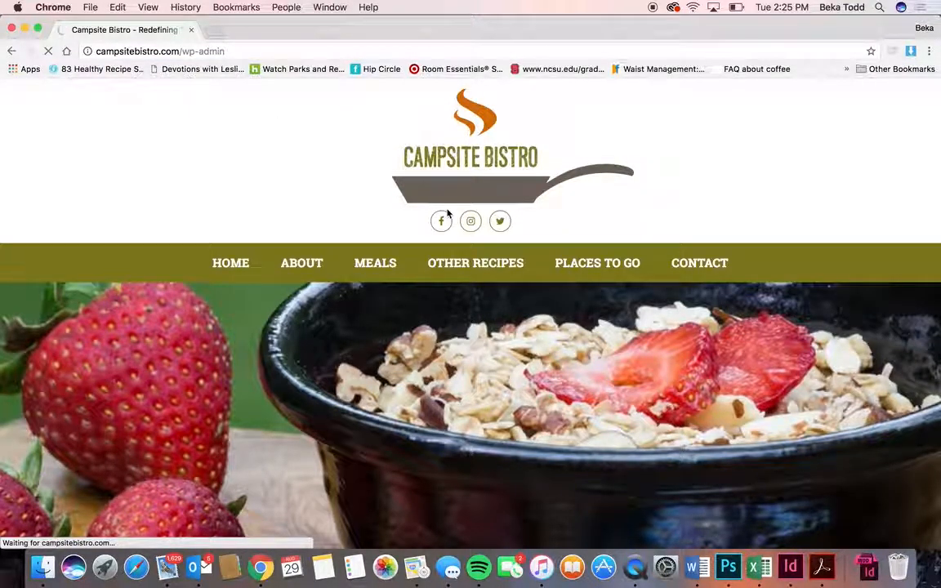
# - Log in to the Campsite Bistro WordPress admin with the account username and password, and save the login in the browser
pyautogui.write('mega')
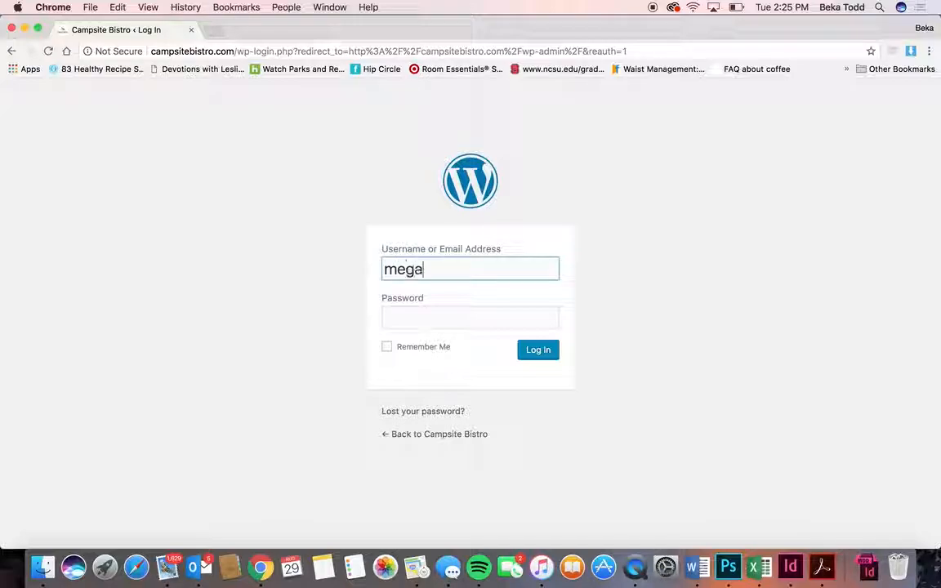
pyautogui.write('ph6')
pyautogui.press('Tab')
pyautogui.write('•••••••')
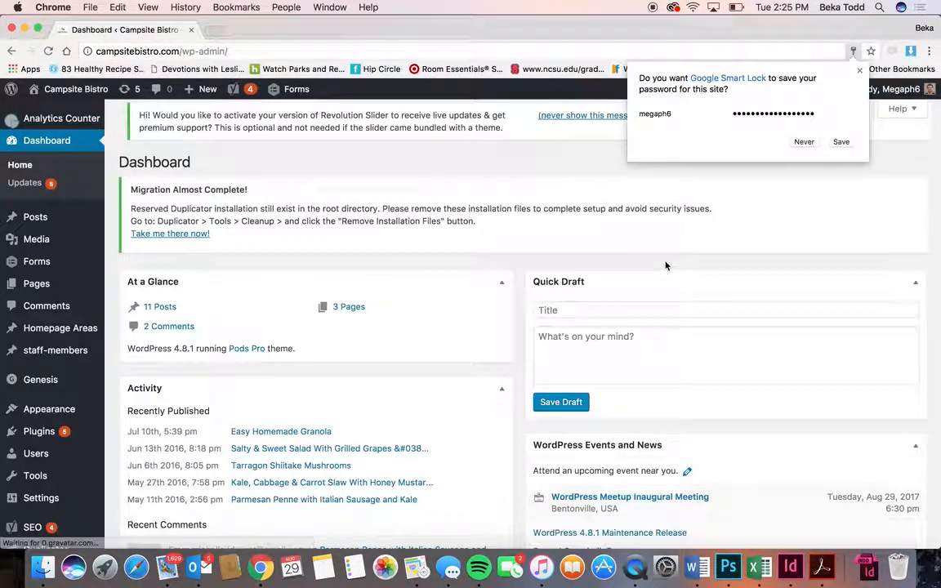
pyautogui.click(838, 144)
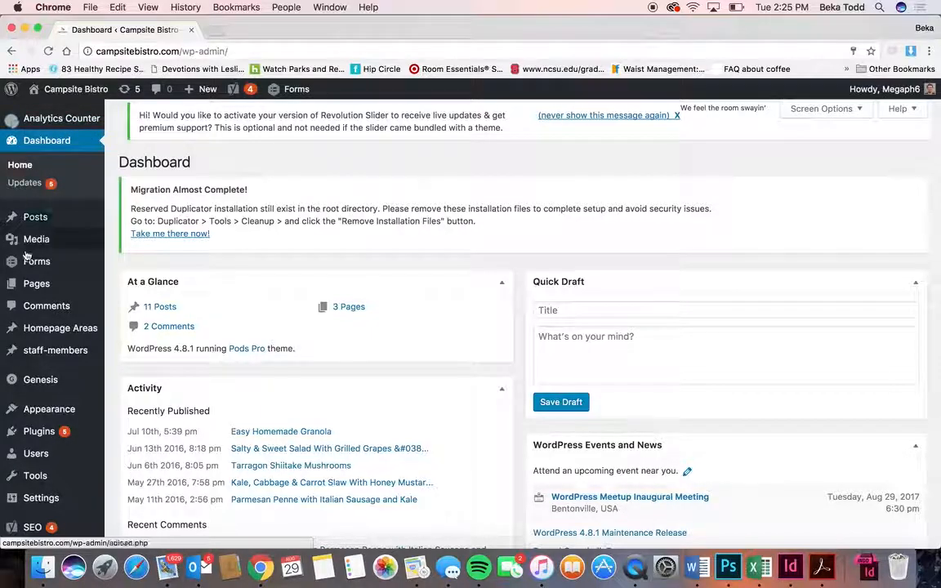
# - Open the WordPress updates page and select all plugins that have new versions available
pyautogui.moveTo(88, 230)
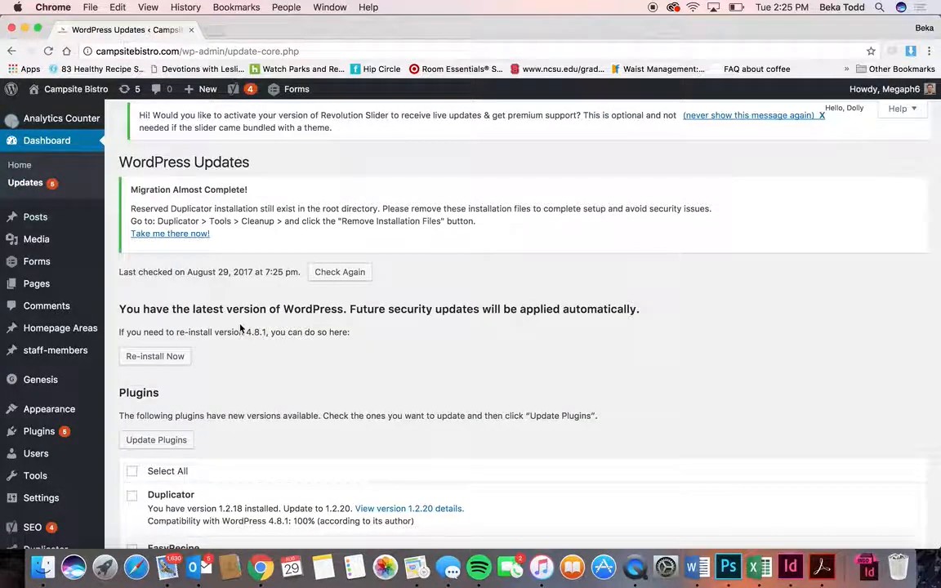
pyautogui.scroll(-4, 242, 326)
pyautogui.click(133, 301)
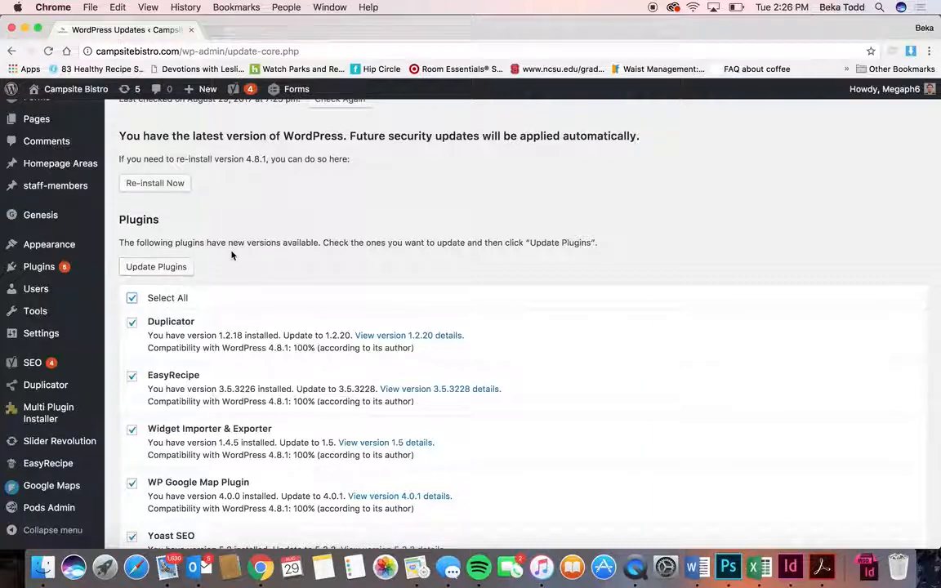
pyautogui.scroll(-3, 231, 255)
pyautogui.scroll(6, 231, 253)
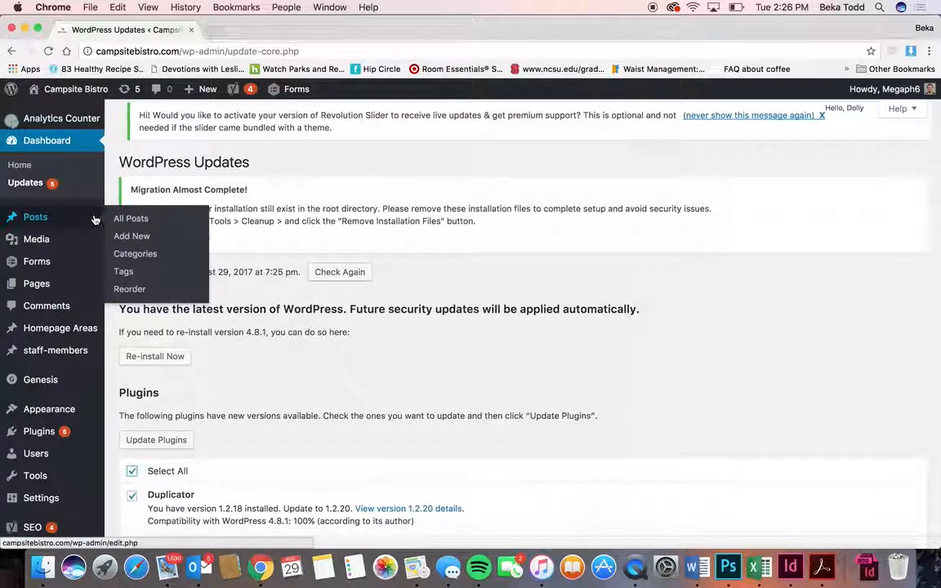
# - Open the list of all posts and load the live Campsite Bistro site in a separate browser tab
pyautogui.click(47, 222)
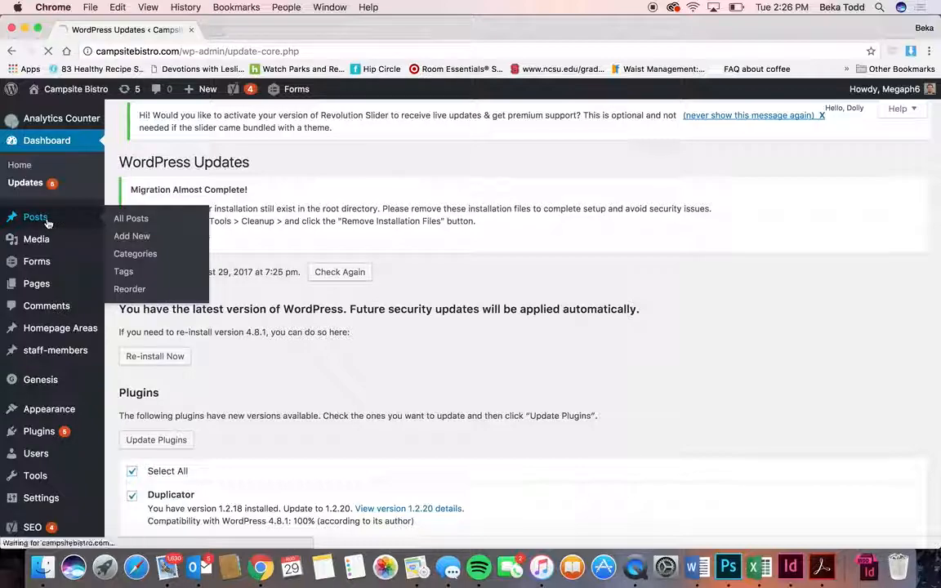
pyautogui.rightClick(85, 88)
pyautogui.click(87, 90)
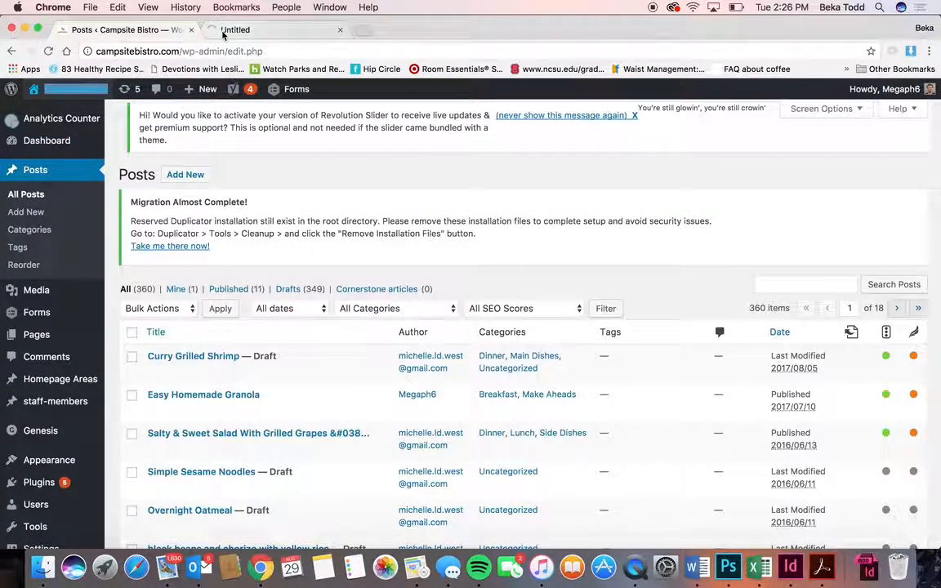
pyautogui.click(222, 34)
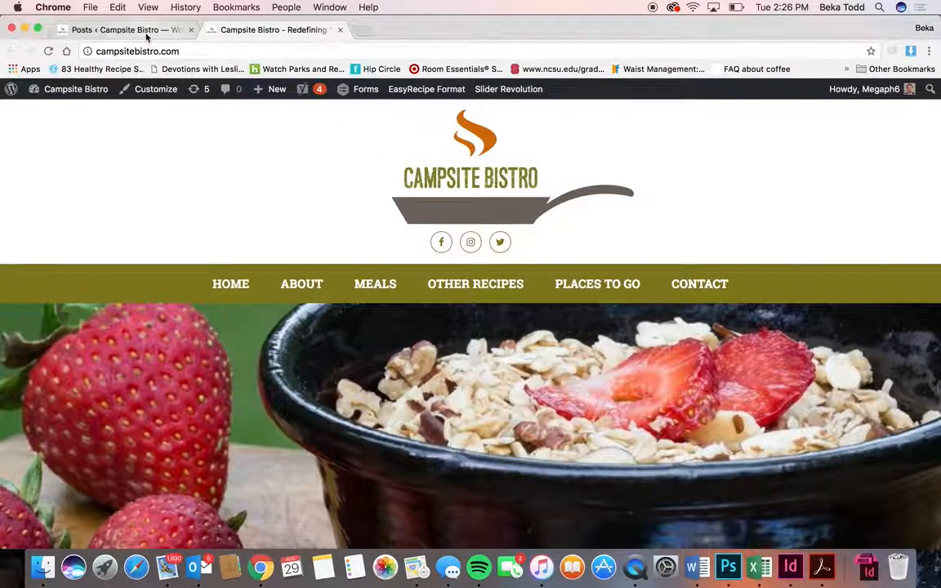
pyautogui.click(122, 29)
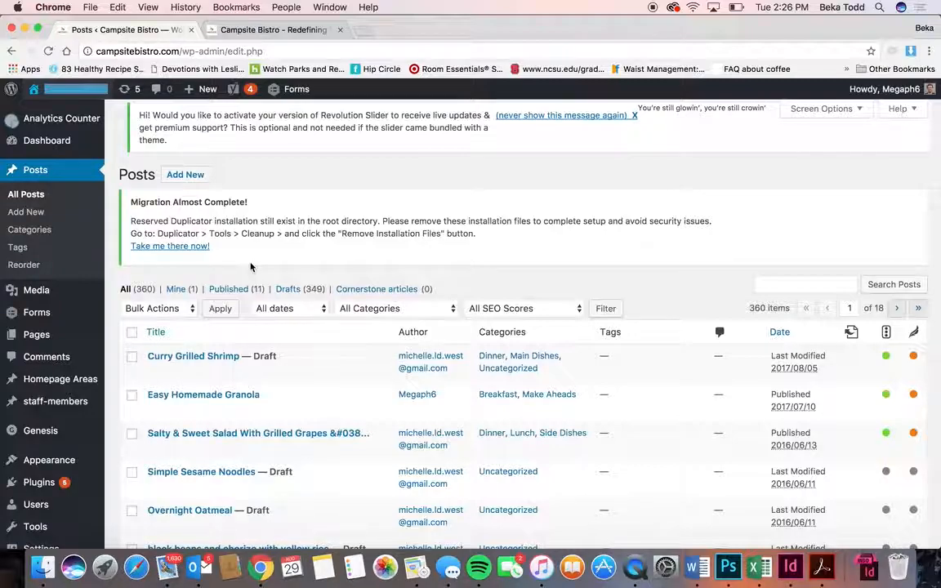
# - Look through the posts list, open the Easy Homemade Granola post and review its content and settings
pyautogui.scroll(-3, 303, 494)
pyautogui.scroll(-2, 303, 494)
pyautogui.scroll(3, 303, 494)
pyautogui.scroll(3, 303, 494)
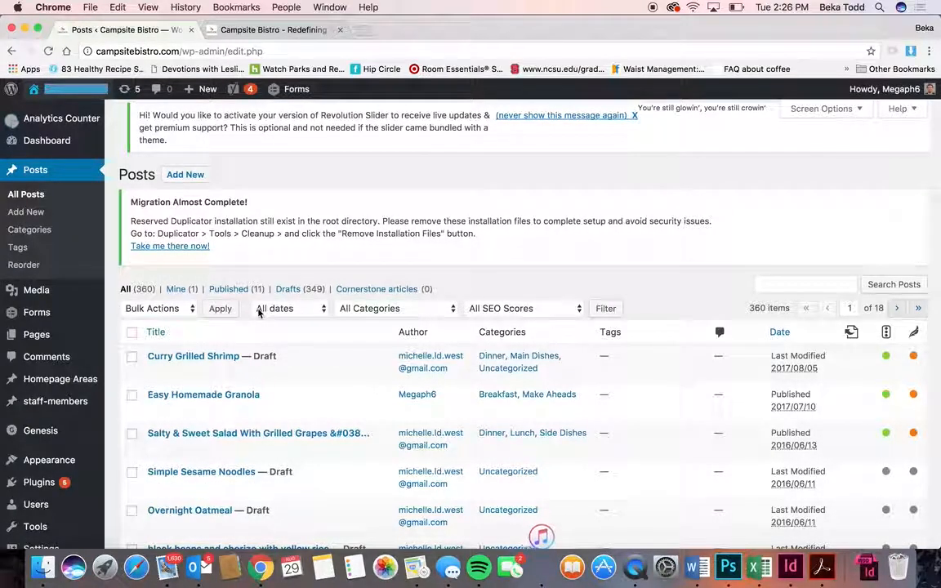
pyautogui.click(209, 395)
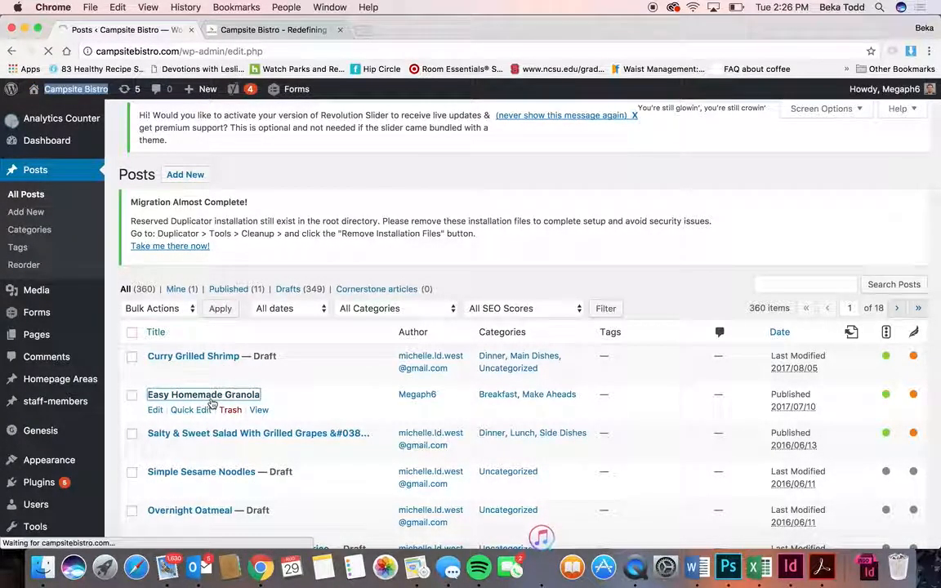
pyautogui.scroll(-5, 422, 383)
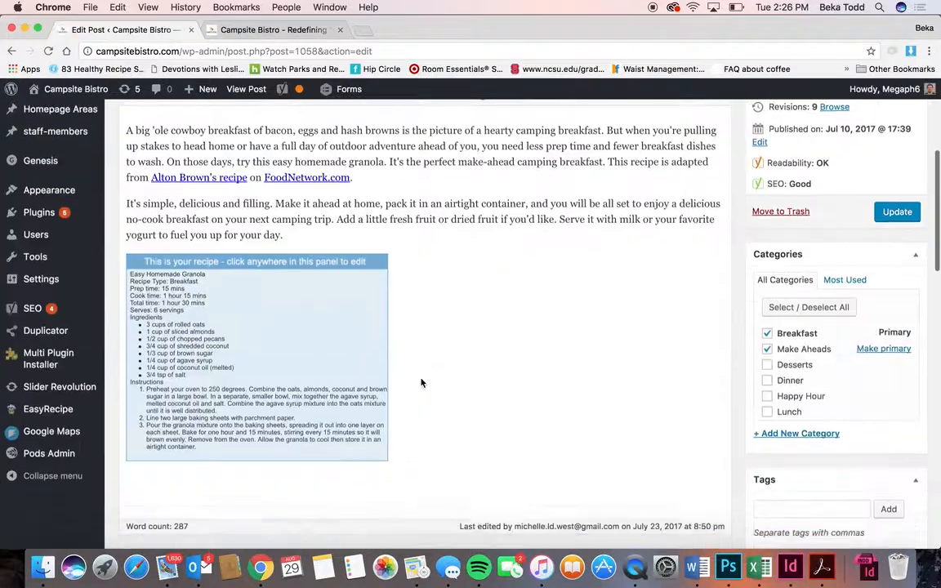
pyautogui.scroll(-6, 421, 383)
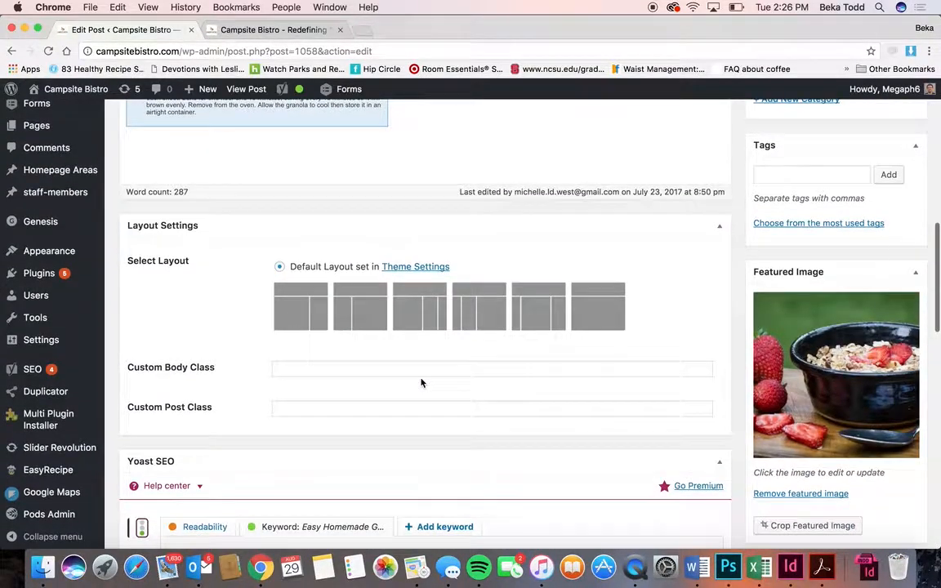
pyautogui.scroll(8, 422, 383)
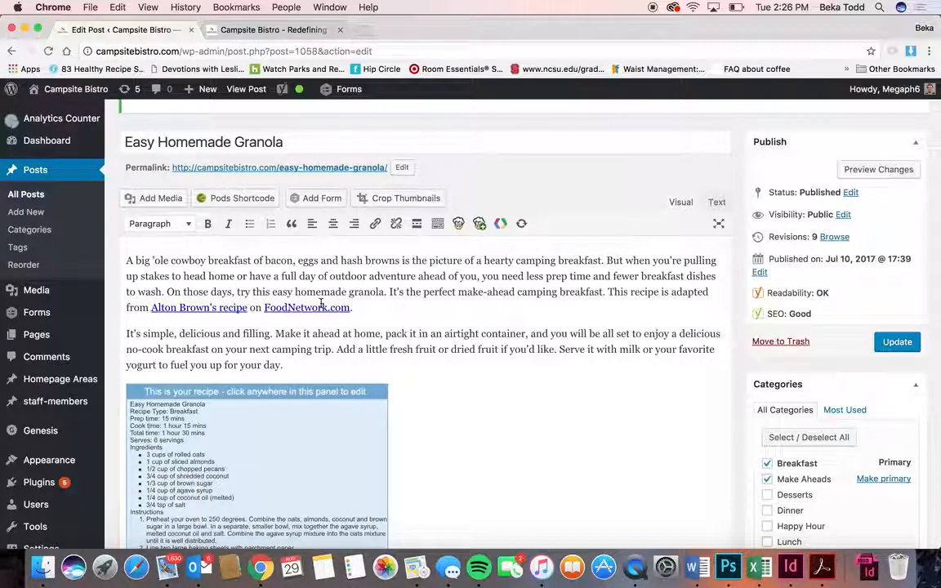
# - View the granola post's embedded recipe details, close them, and examine the post's categories and featured image
pyautogui.scroll(-2, 294, 338)
pyautogui.click(300, 367)
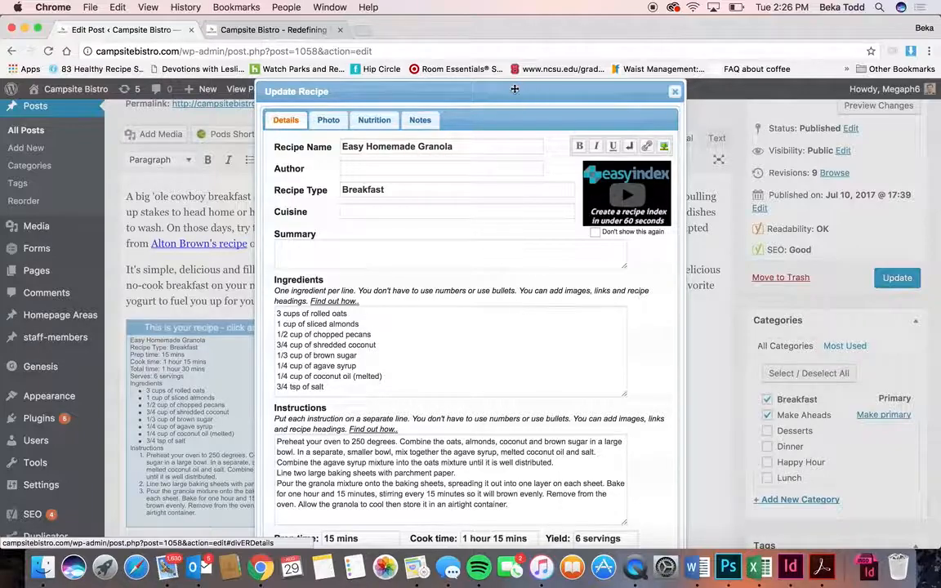
pyautogui.click(674, 91)
pyautogui.scroll(-1, 673, 355)
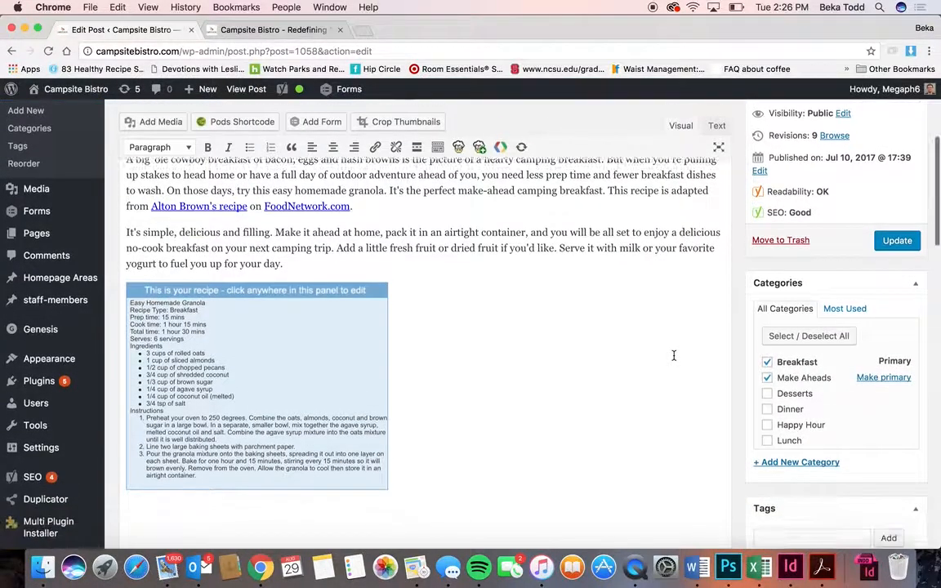
pyautogui.scroll(-5, 674, 355)
pyautogui.scroll(-10, 782, 259)
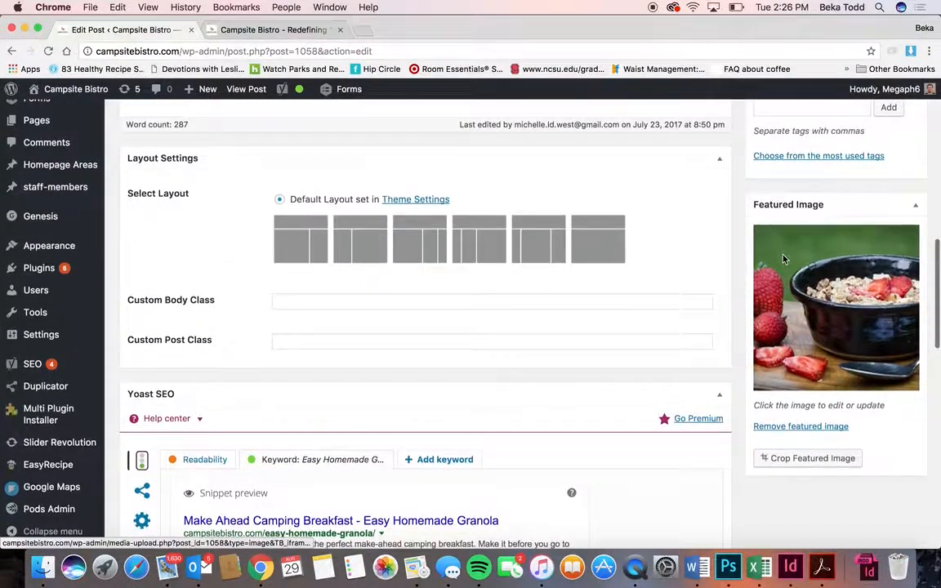
pyautogui.scroll(12, 622, 318)
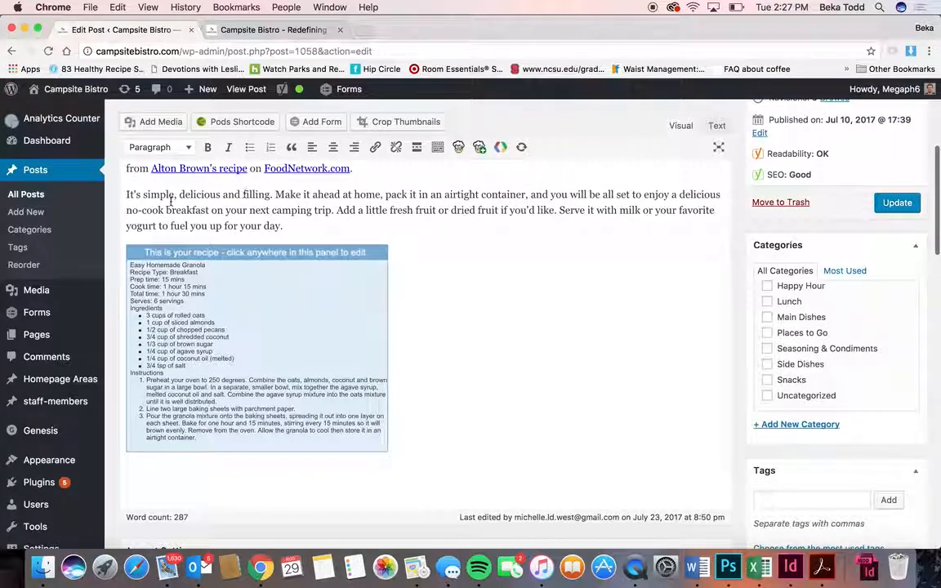
# - Start a new post titled "Title" with the body text "Content"
pyautogui.click(25, 212)
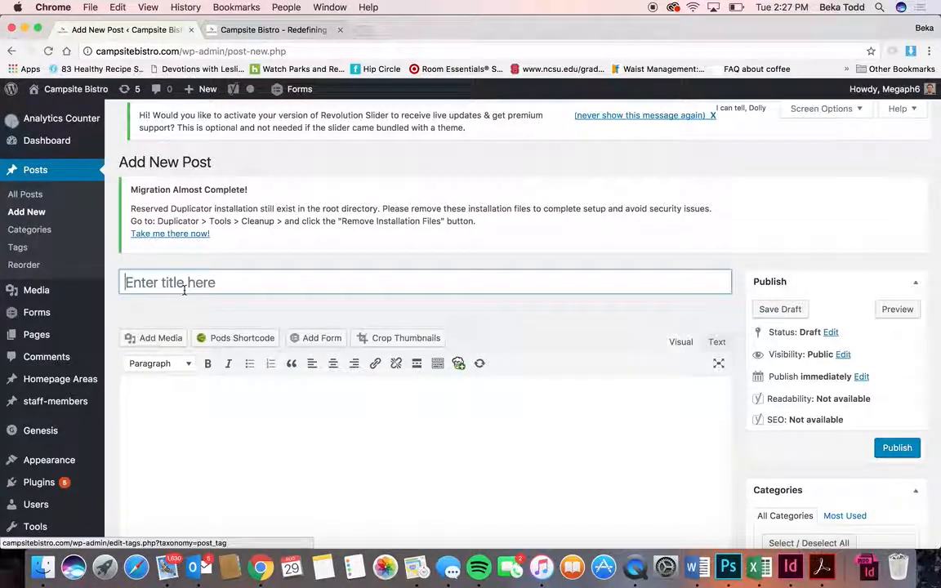
pyautogui.click(184, 289)
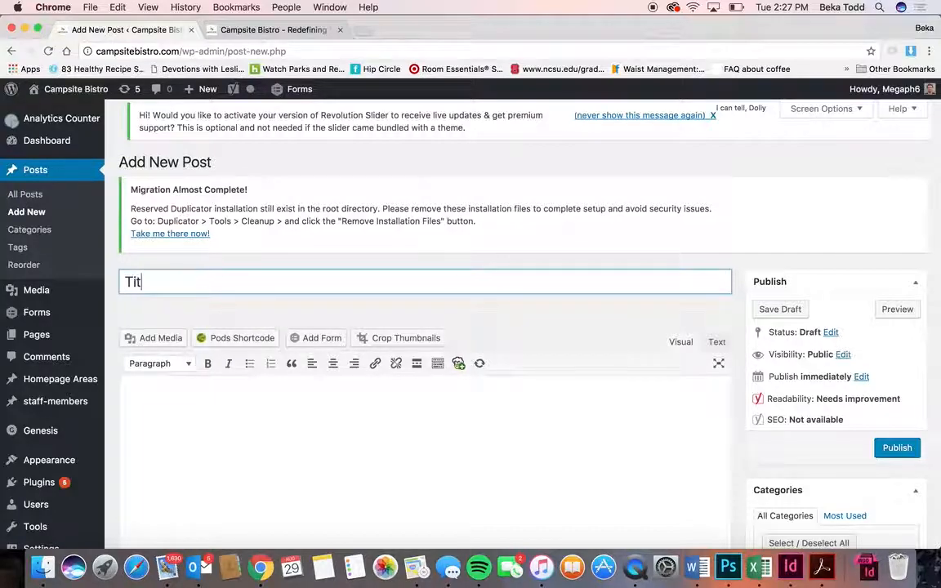
pyautogui.click(222, 414)
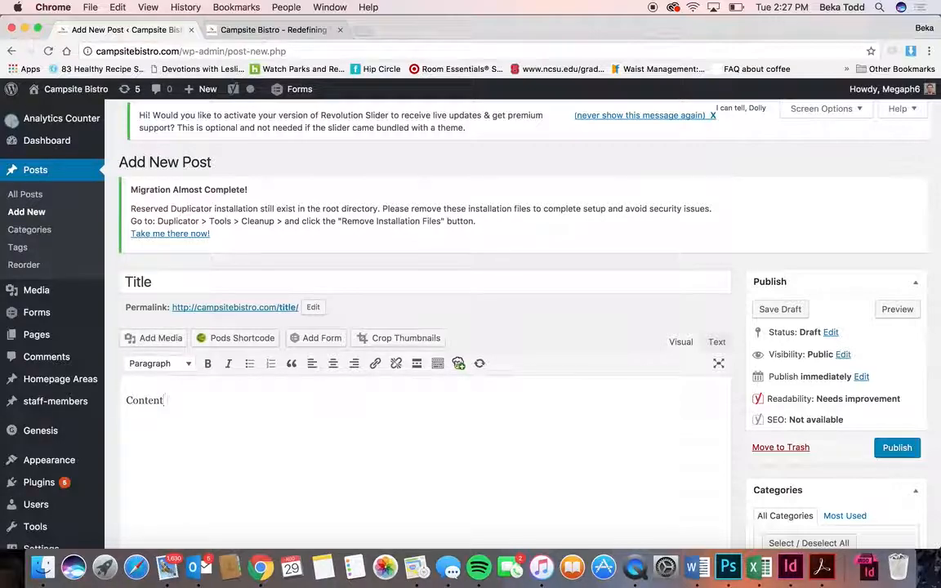
# - Insert an EasyRecipe block named "Title" below the post's content, leaving its ingredients and instructions blank
pyautogui.click(457, 364)
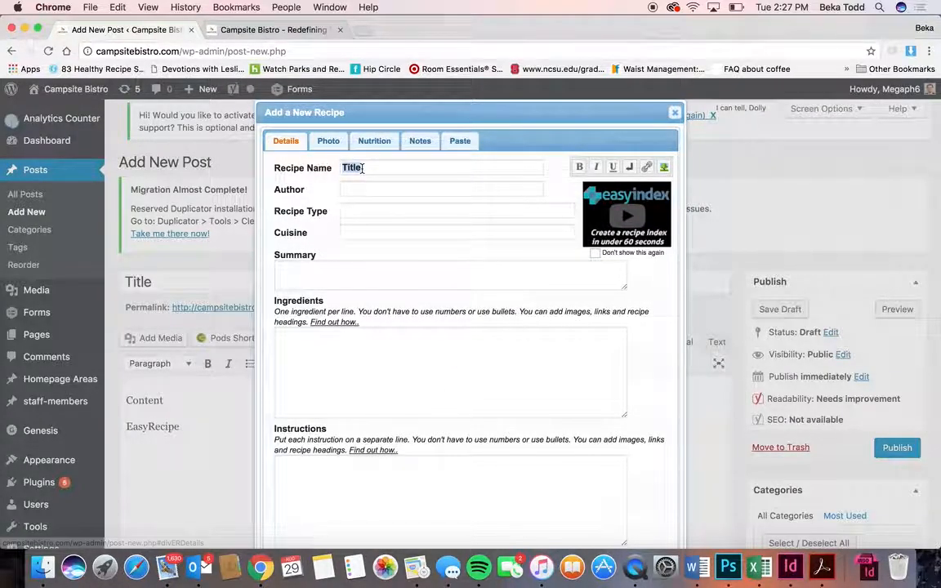
pyautogui.click(329, 140)
pyautogui.click(420, 140)
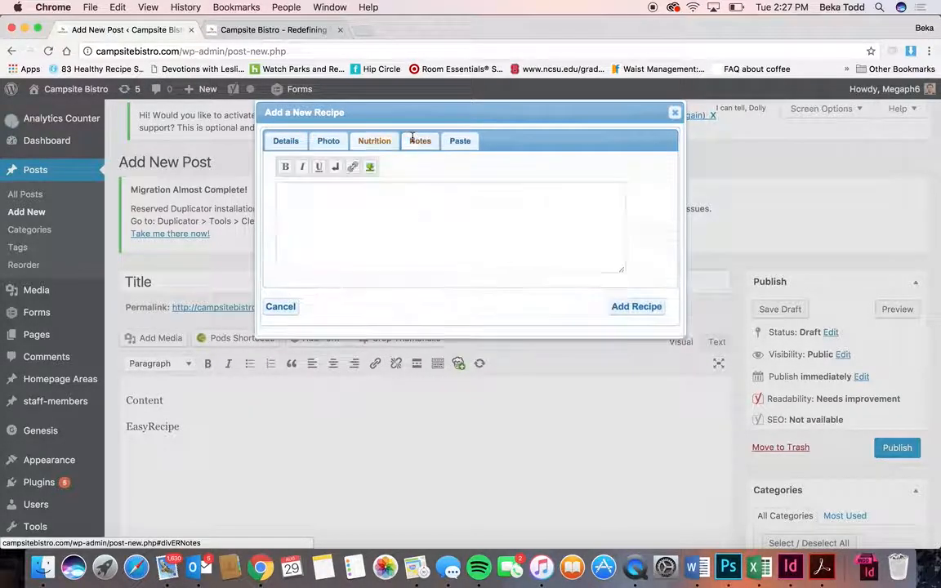
pyautogui.click(460, 140)
pyautogui.click(285, 141)
pyautogui.scroll(-10, 381, 232)
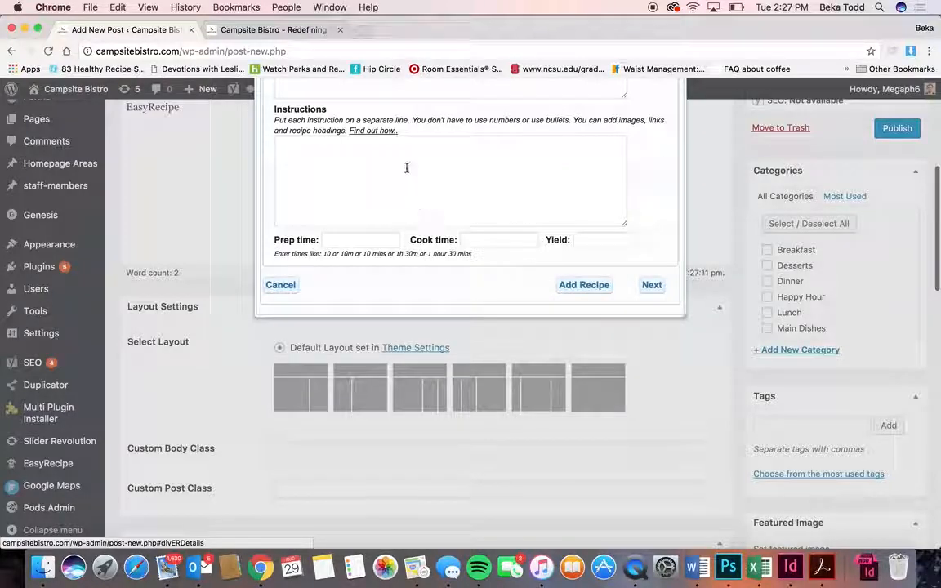
pyautogui.click(584, 285)
pyautogui.scroll(5, 531, 235)
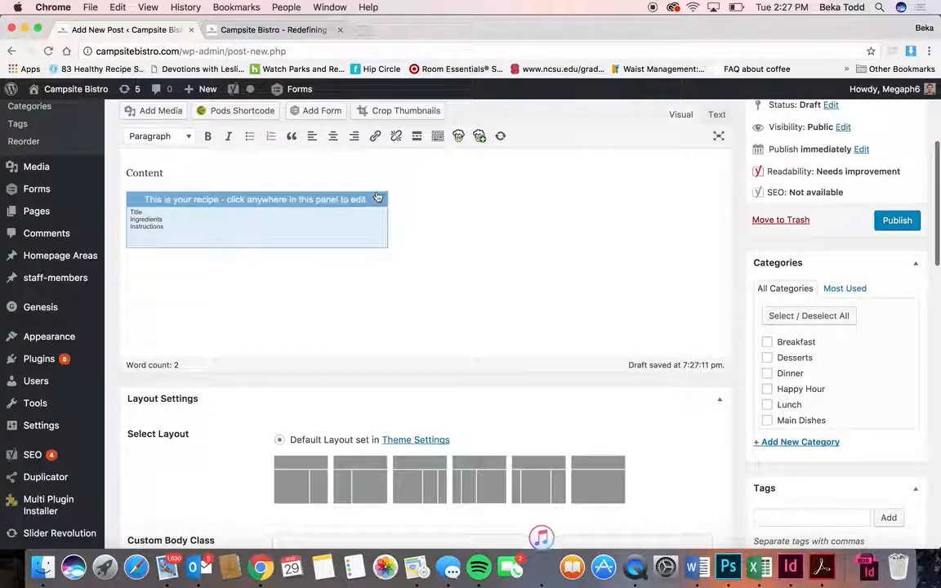
# - Reopen the inserted recipe for editing and delete it from the post
pyautogui.click(378, 200)
pyautogui.click(674, 113)
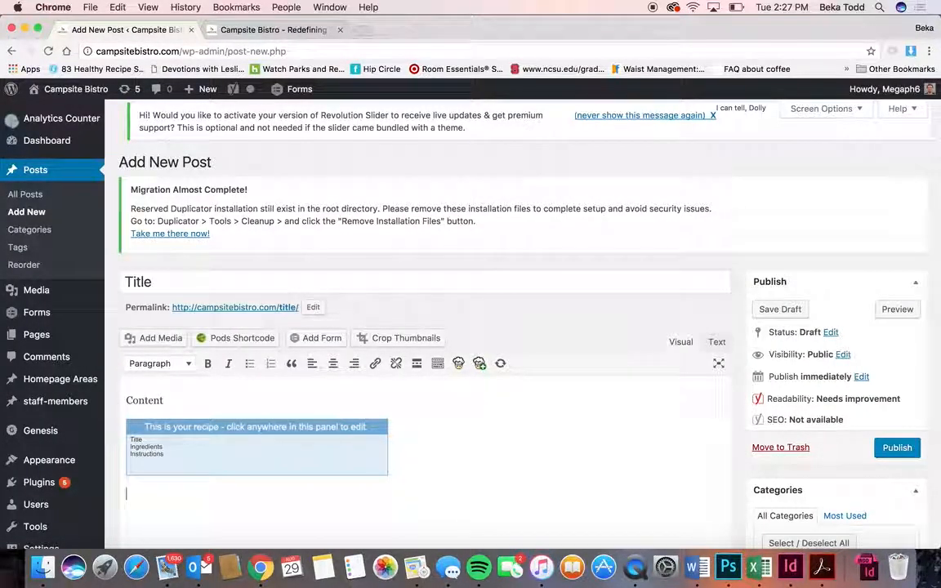
pyautogui.click(367, 463)
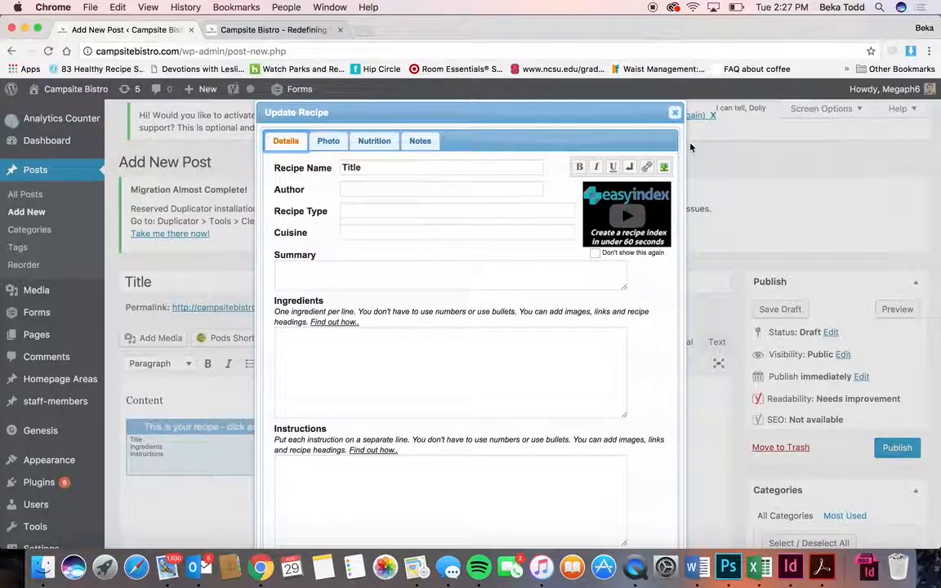
pyautogui.scroll(-5, 599, 287)
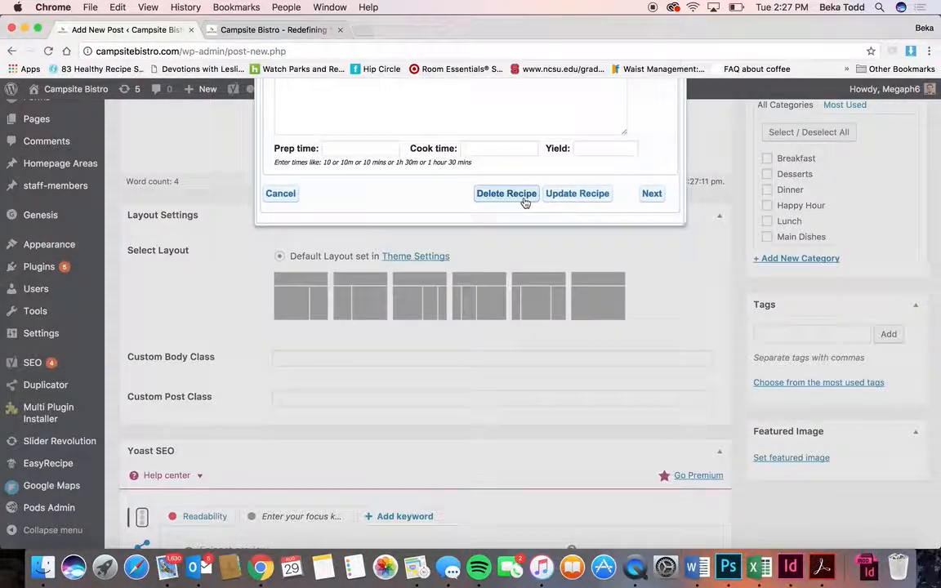
pyautogui.click(519, 197)
pyautogui.click(583, 146)
pyautogui.scroll(5, 479, 184)
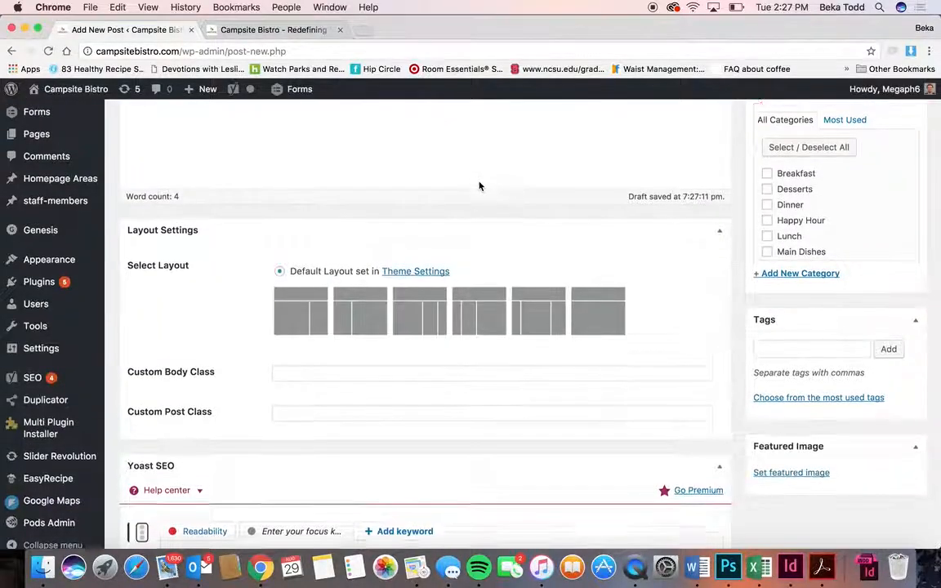
# - Examine the full list of categories available for the new post, from Breakfast to Uncategorized
pyautogui.scroll(-4, 515, 364)
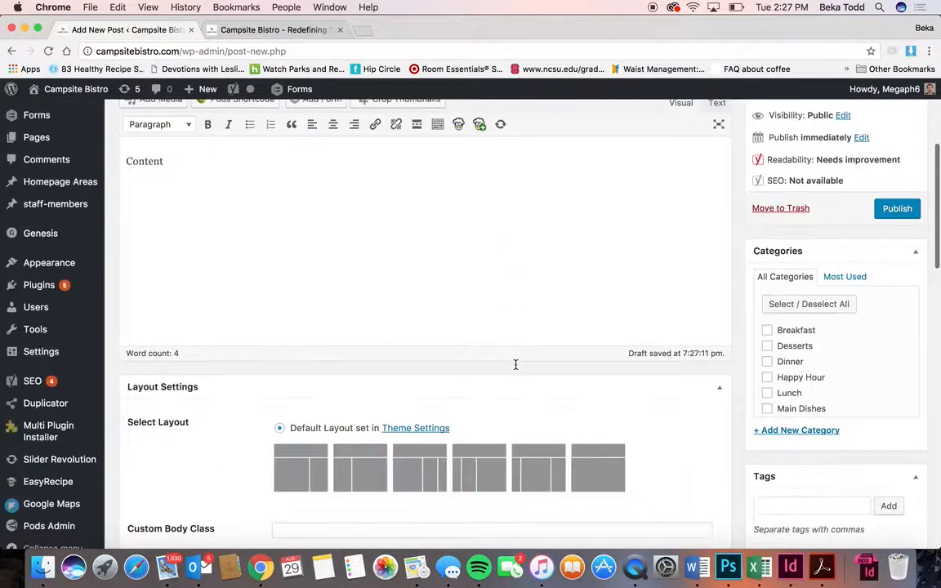
pyautogui.scroll(-2, 801, 317)
pyautogui.scroll(-3, 800, 316)
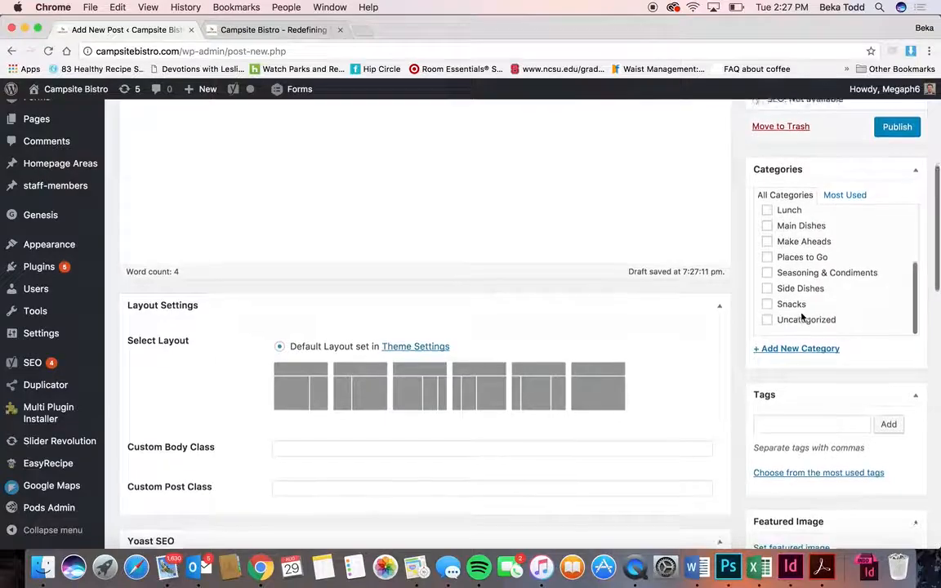
pyautogui.scroll(4, 800, 315)
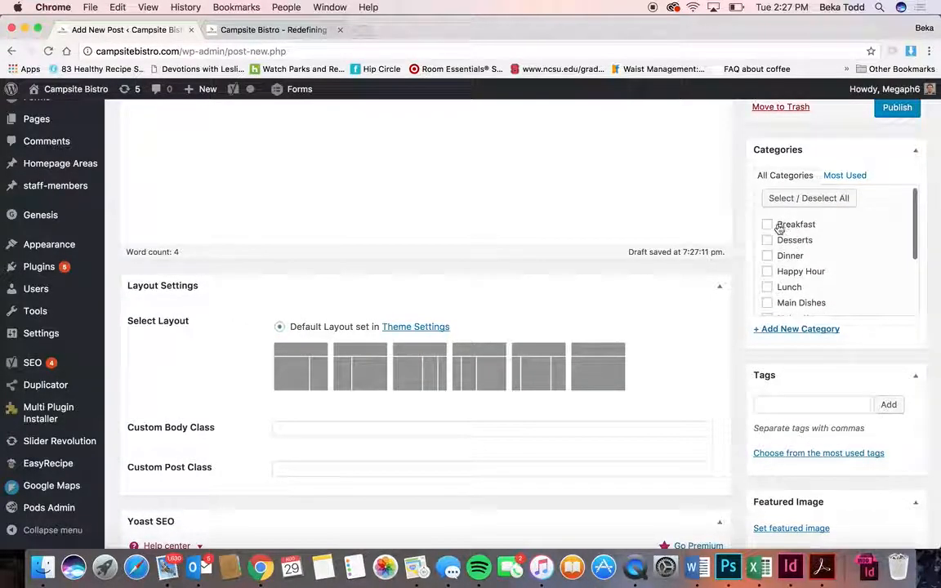
pyautogui.scroll(-5, 772, 261)
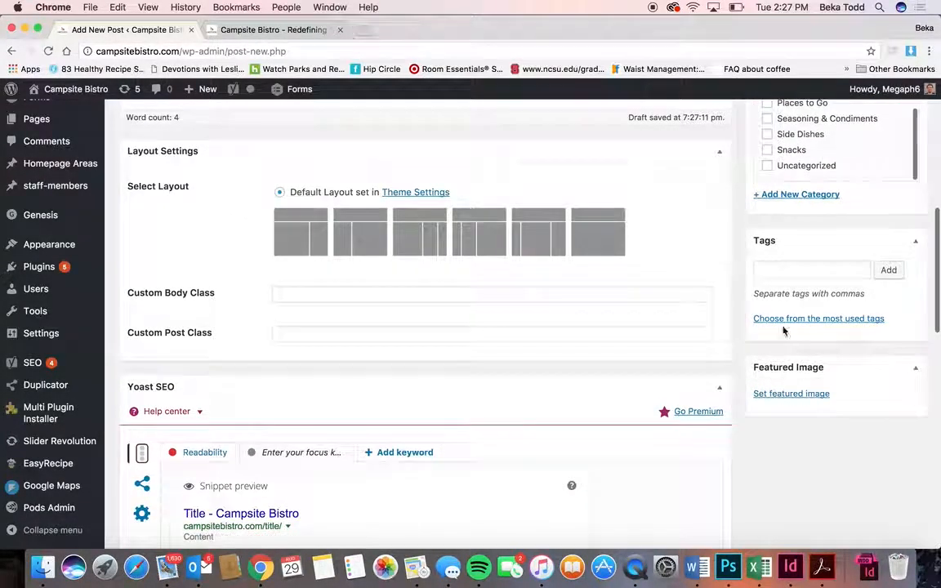
# - Examine the featured image options for uploading a file and picking from the media library, and close them without choosing an image
pyautogui.click(797, 393)
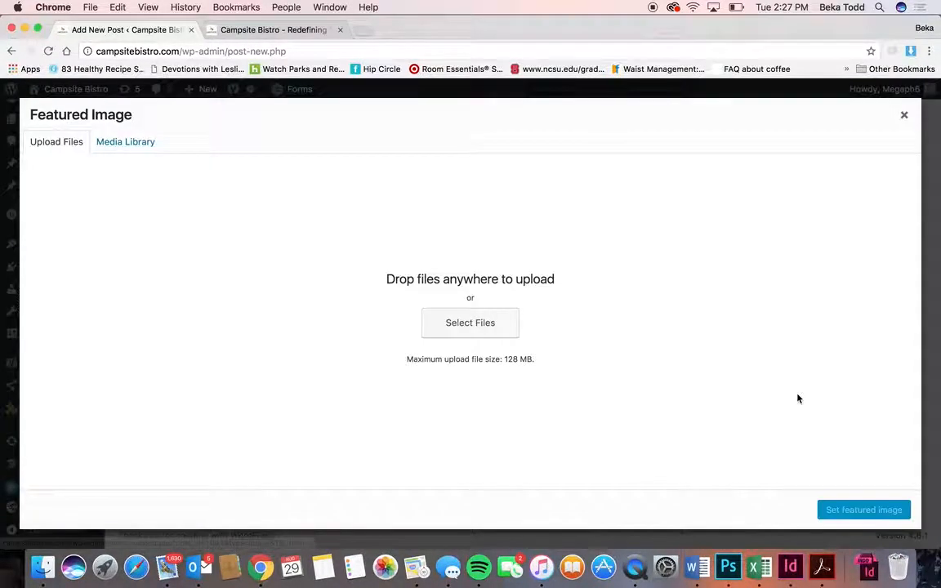
pyautogui.click(452, 325)
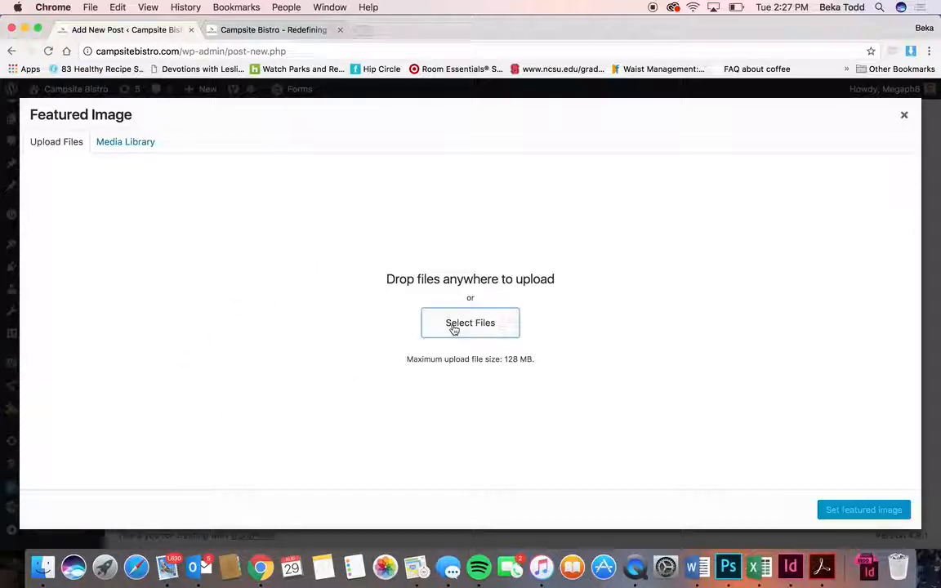
pyautogui.click(619, 312)
pyautogui.click(146, 145)
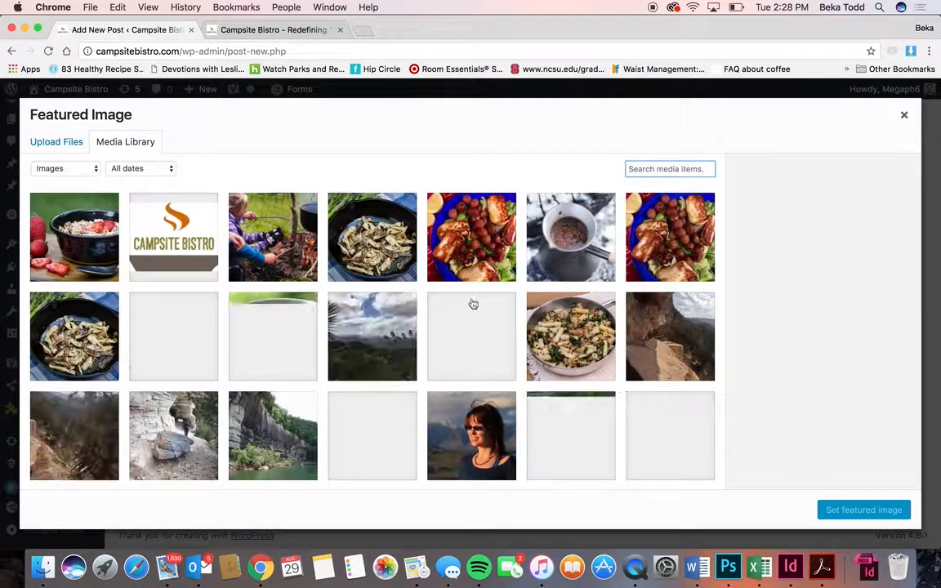
pyautogui.click(904, 114)
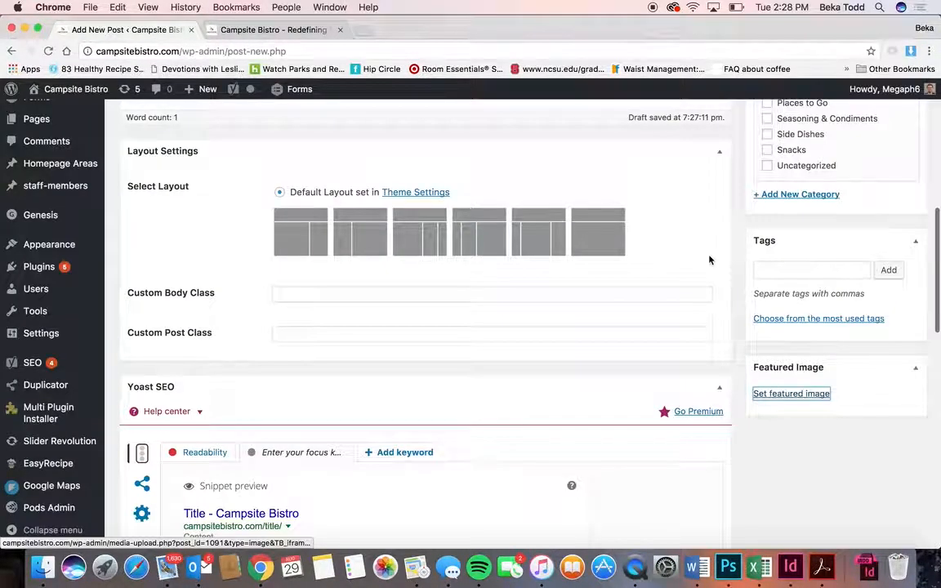
pyautogui.scroll(10, 708, 260)
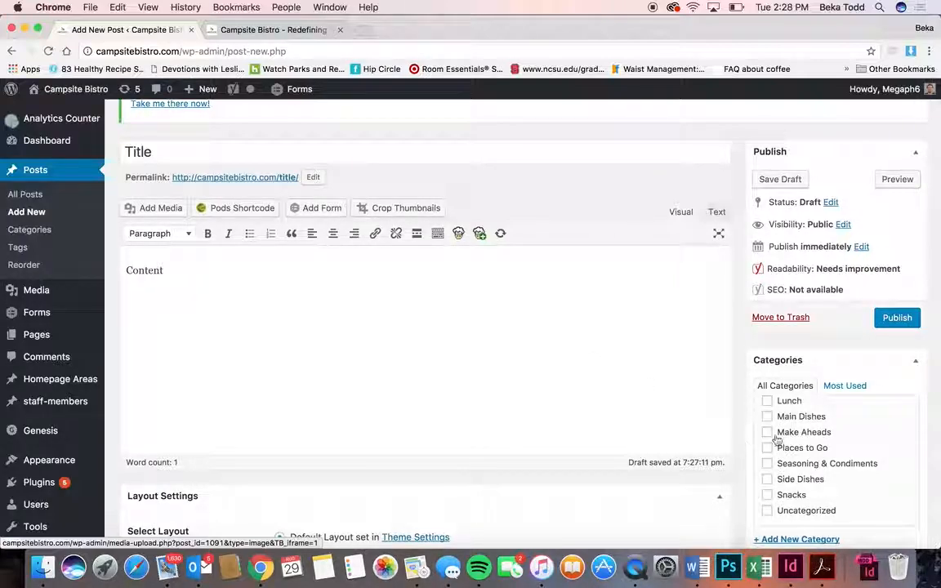
pyautogui.scroll(3, 768, 441)
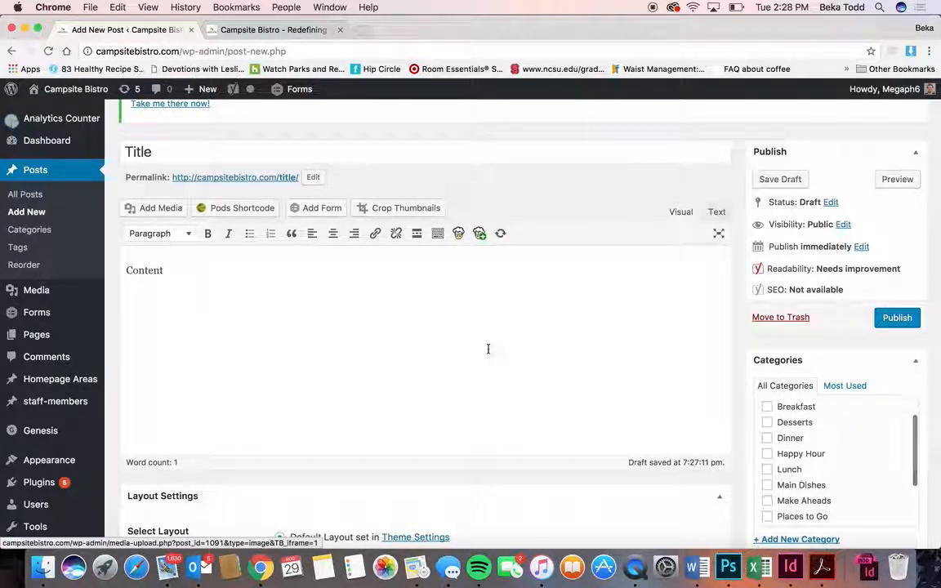
# - Leave the new post without saving and move the "Title" draft to the trash from the posts list
pyautogui.click(25, 194)
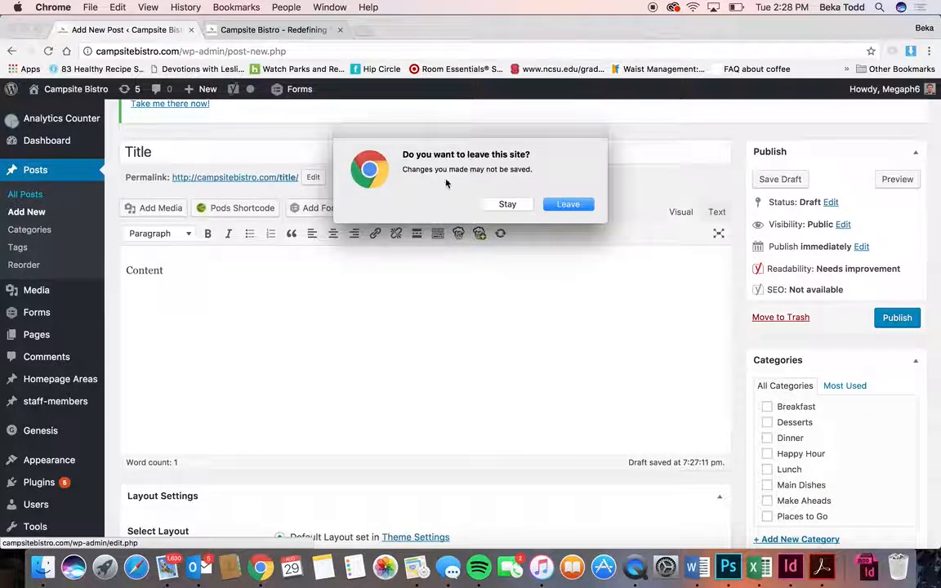
pyautogui.click(567, 204)
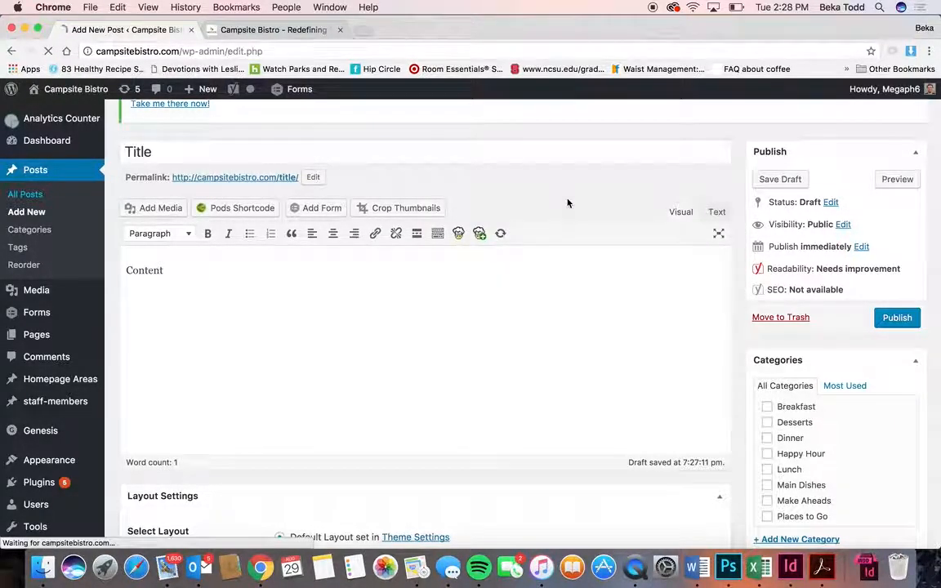
pyautogui.click(235, 373)
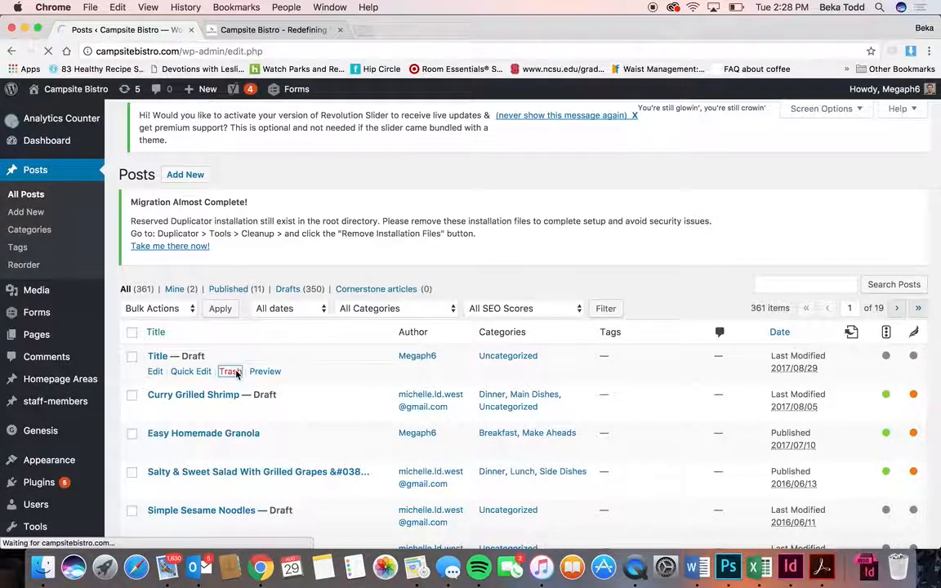
# - Permanently delete the "Title" draft from the trashed posts
pyautogui.click(349, 326)
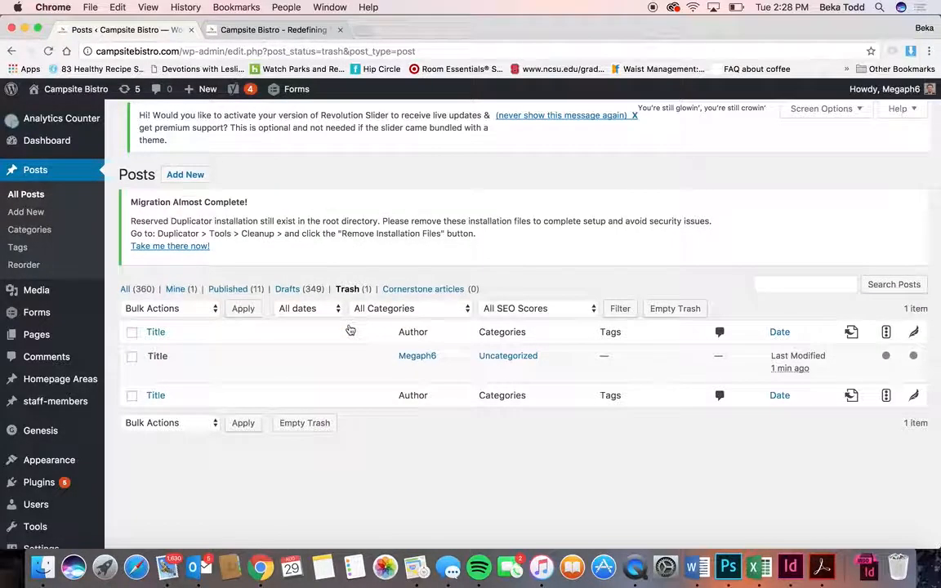
pyautogui.moveTo(222, 353)
pyautogui.click(211, 373)
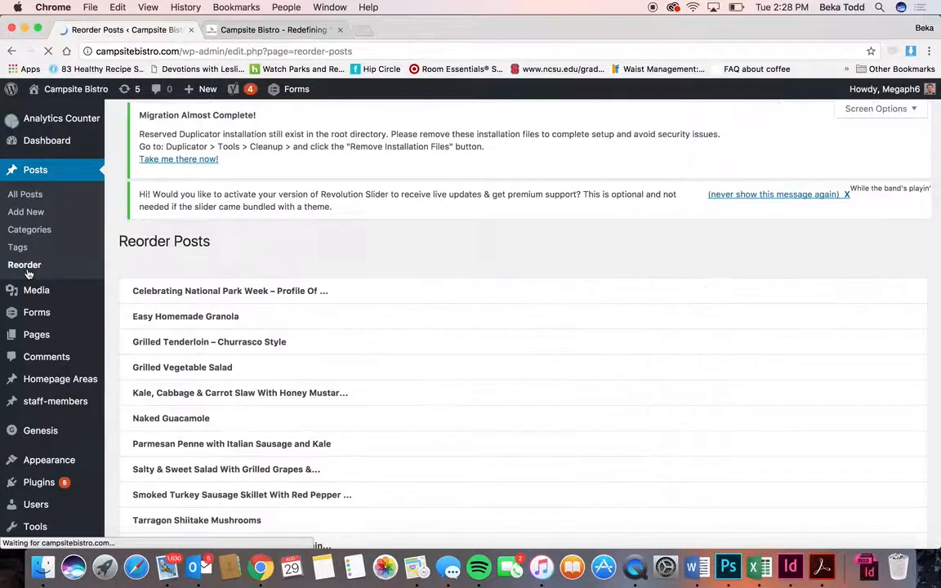
# - Examine the list of posts on the Reorder page and the images in the site's media library
pyautogui.scroll(-4, 279, 349)
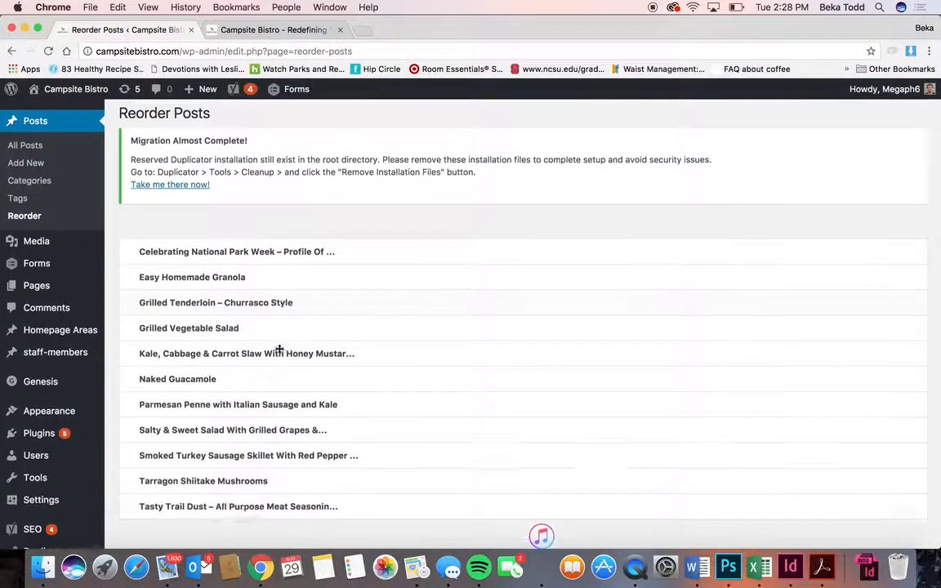
pyautogui.scroll(3, 279, 349)
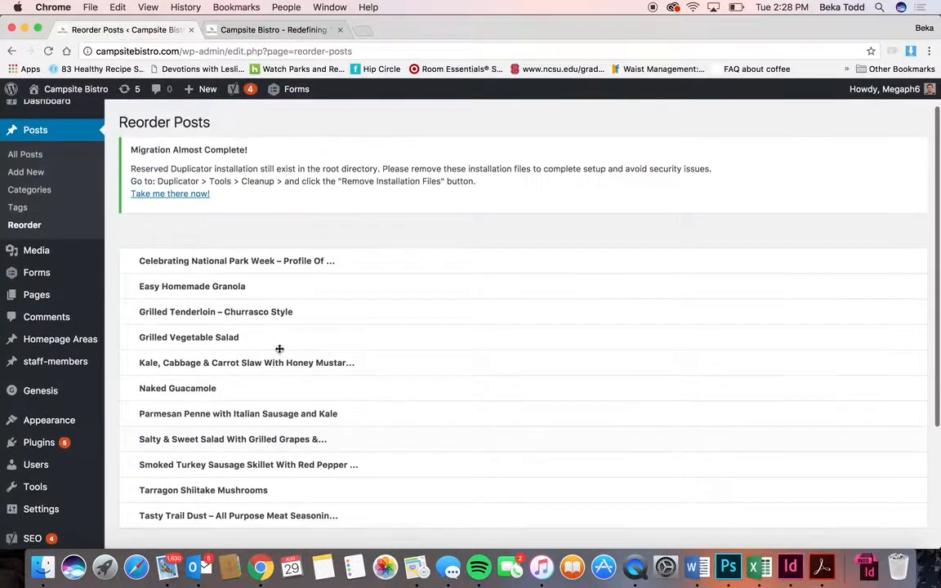
pyautogui.click(48, 254)
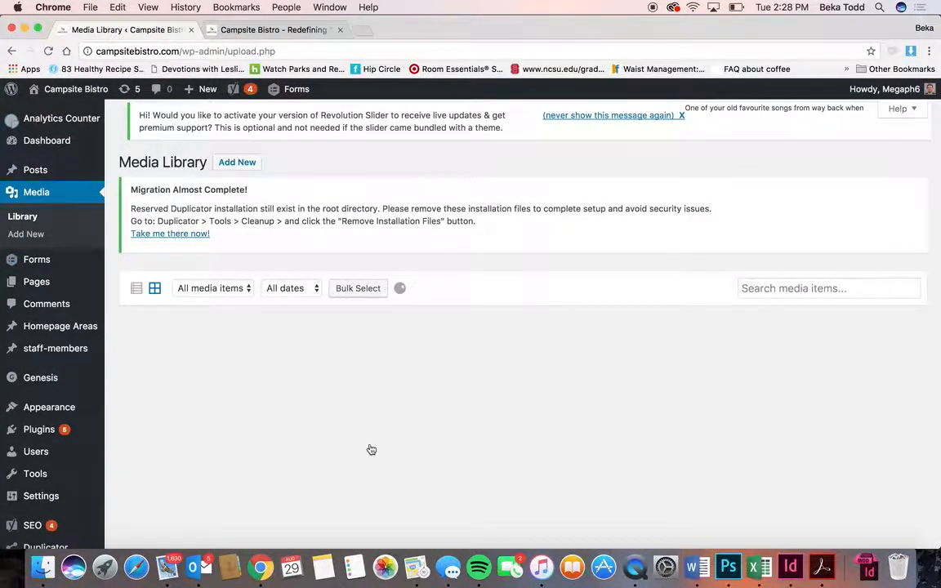
pyautogui.scroll(-5, 371, 450)
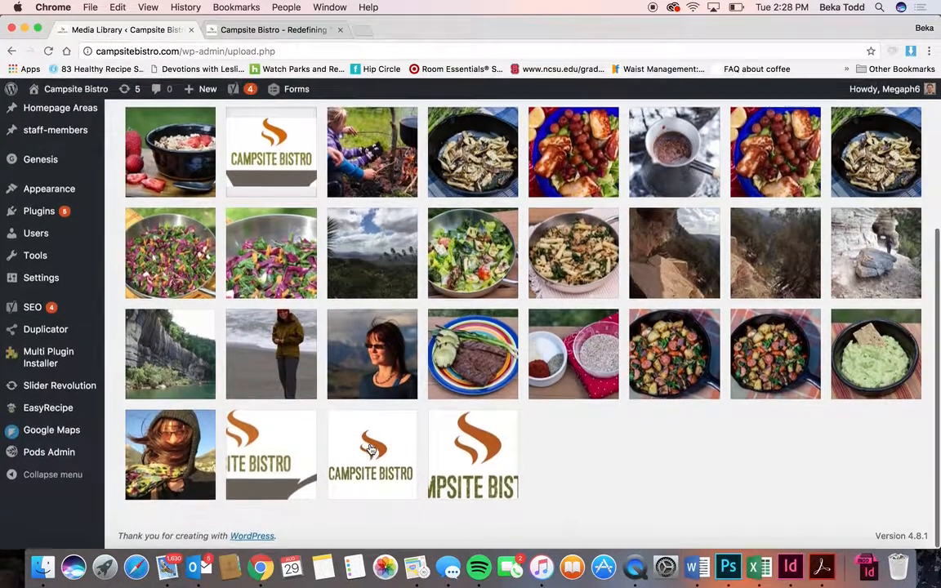
pyautogui.scroll(5, 564, 307)
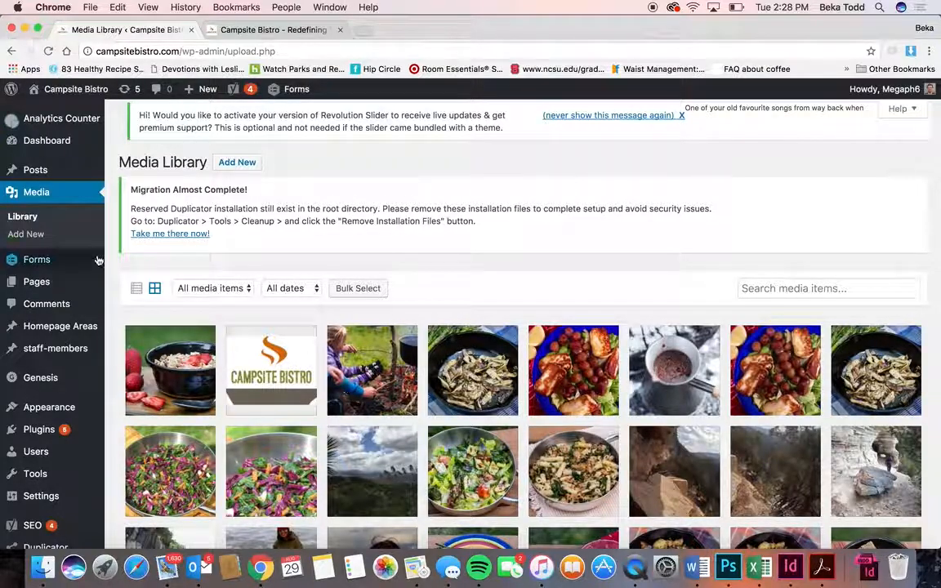
# - Open the Contact form for editing and examine its fields
pyautogui.moveTo(47, 263)
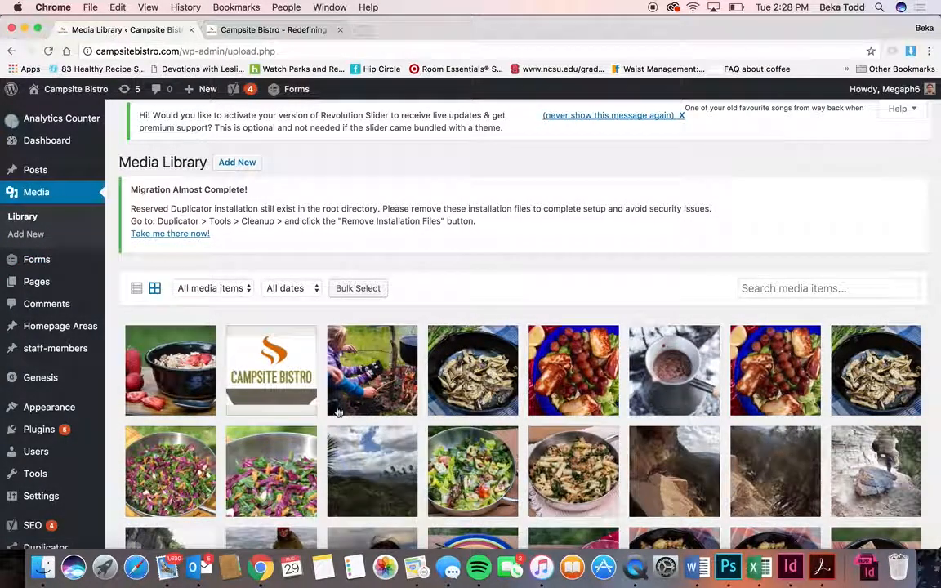
pyautogui.click(44, 270)
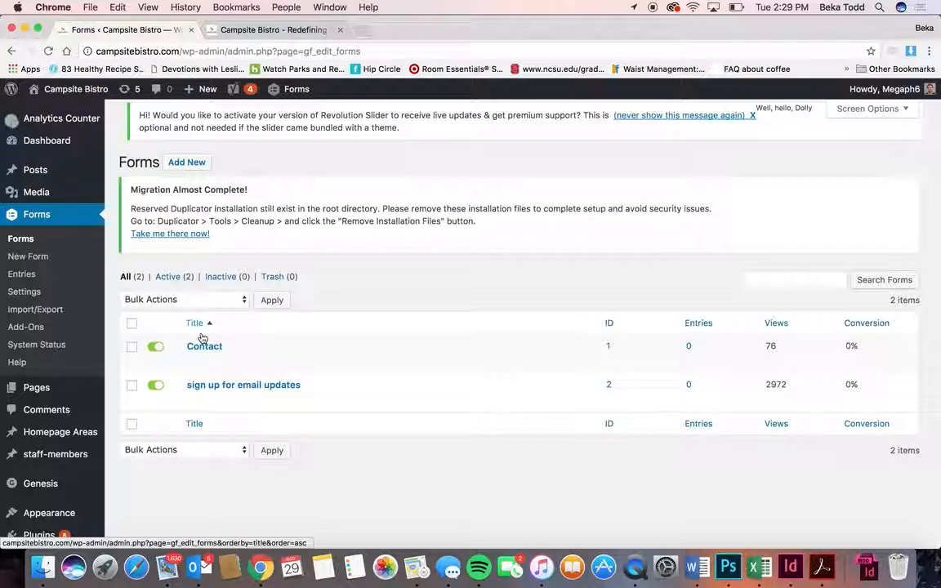
pyautogui.click(205, 347)
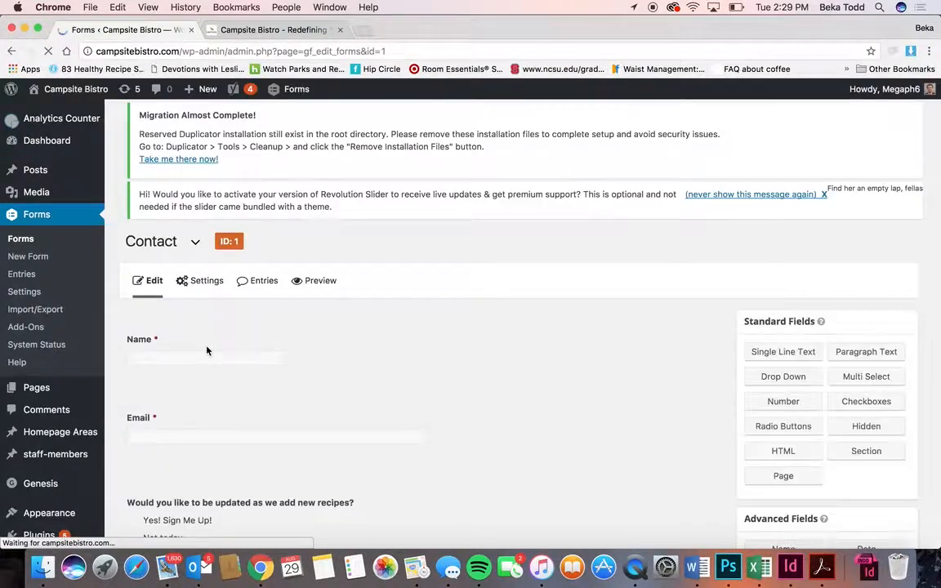
pyautogui.scroll(-3, 207, 351)
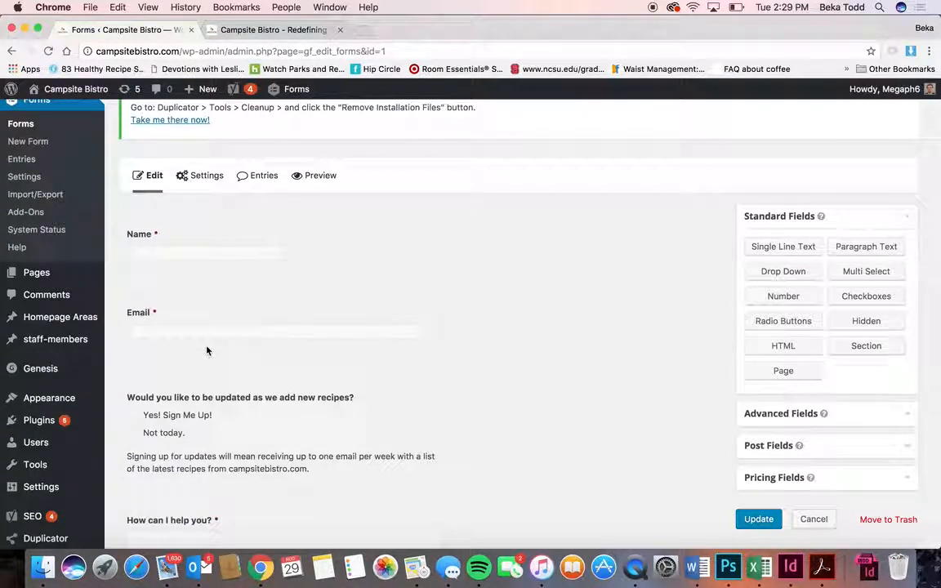
pyautogui.scroll(-4, 206, 350)
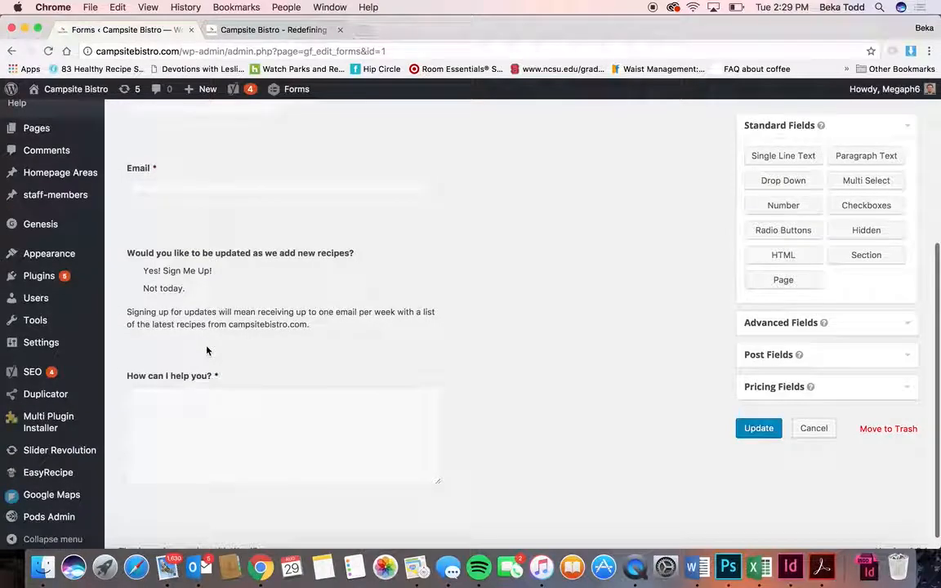
pyautogui.scroll(3, 207, 351)
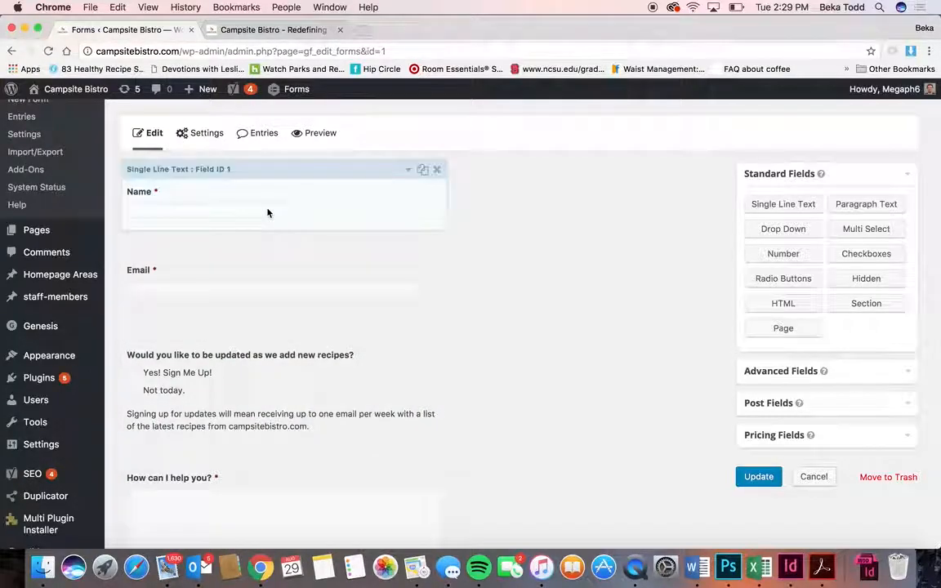
# - View the general settings of the Contact form's Name field and collapse them without changes
pyautogui.click(308, 200)
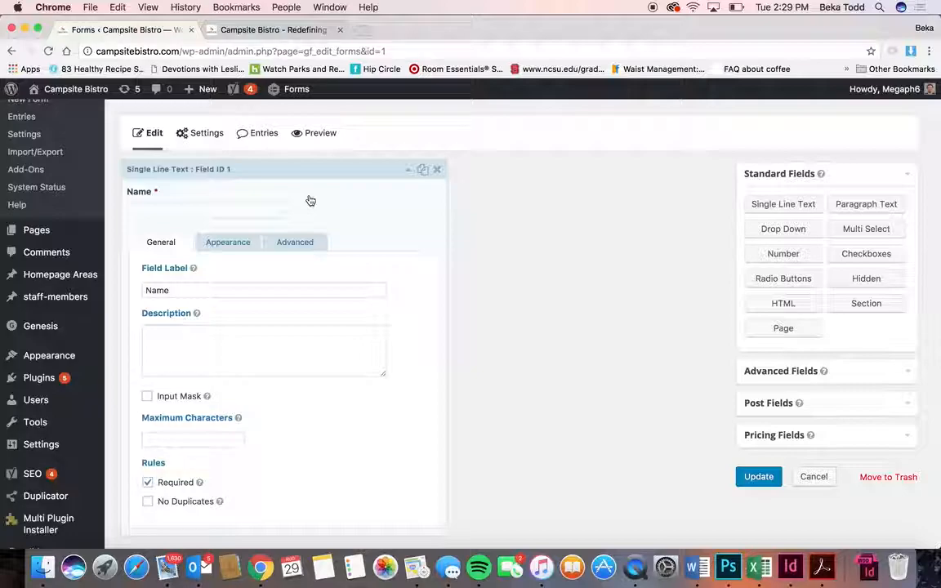
pyautogui.click(180, 291)
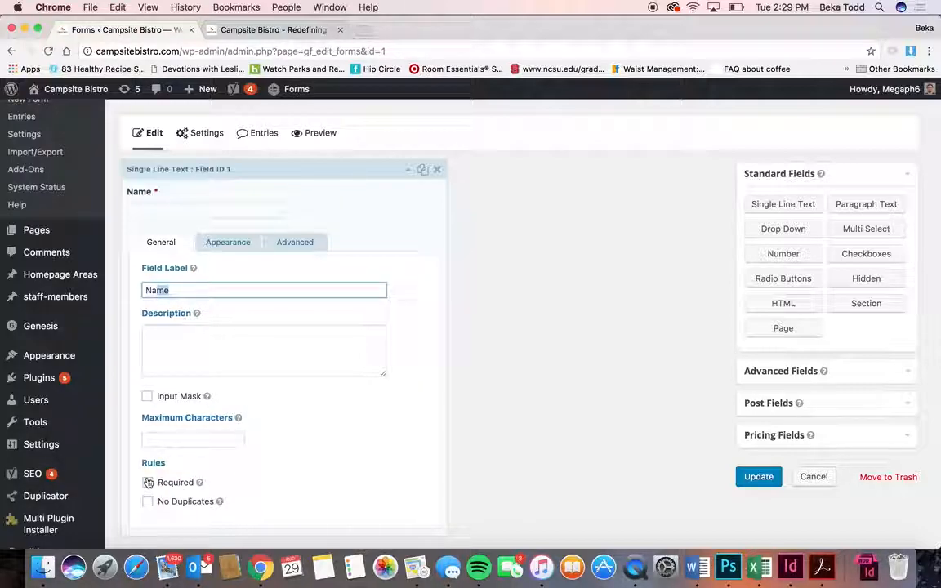
pyautogui.click(296, 167)
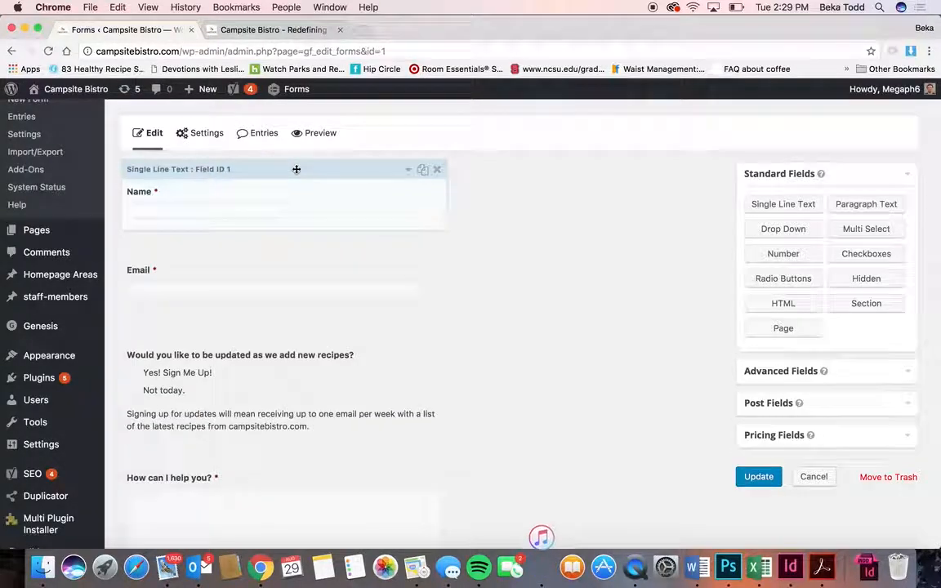
# - Look through the advanced field types and add a Radio Buttons field from the standard fields below the "How can I help you?" field
pyautogui.click(846, 377)
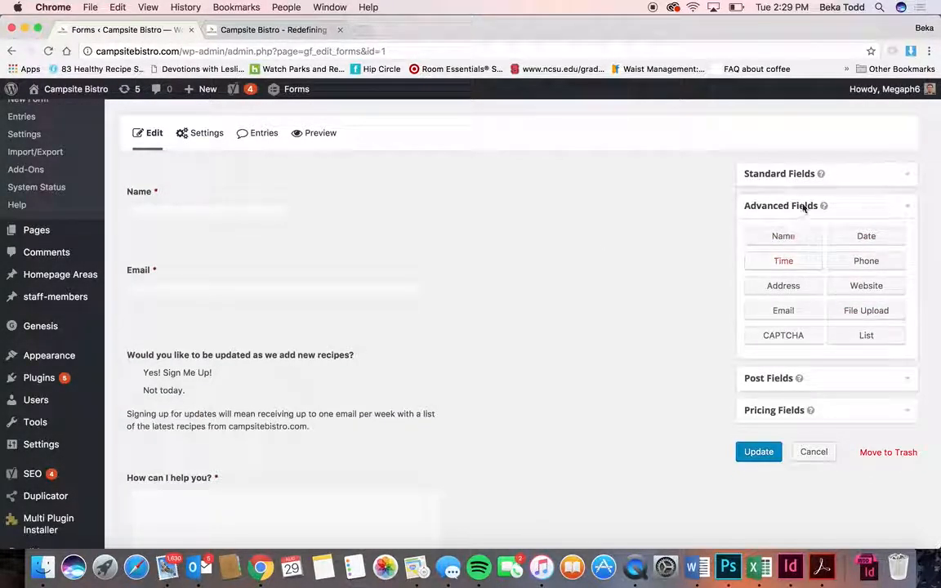
pyautogui.click(856, 183)
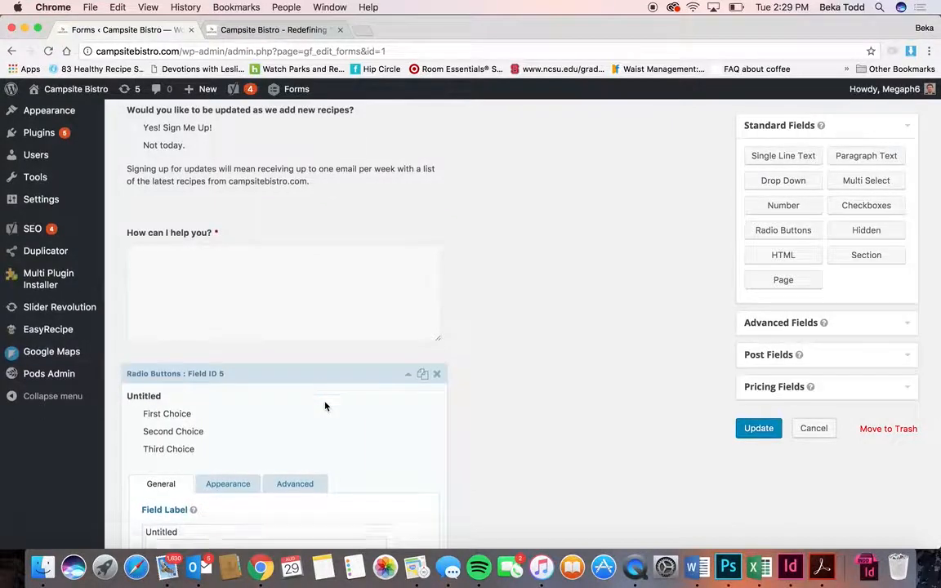
pyautogui.moveTo(233, 371); pyautogui.dragTo(129, 370)
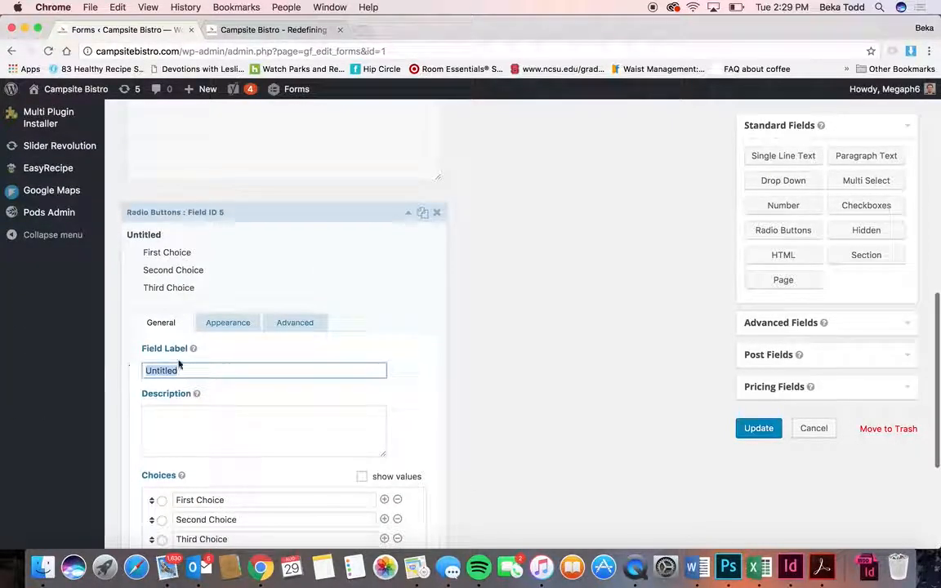
# - Add a blank fourth choice to the radio buttons field after "Third Choice" and remove it again
pyautogui.scroll(-3, 169, 370)
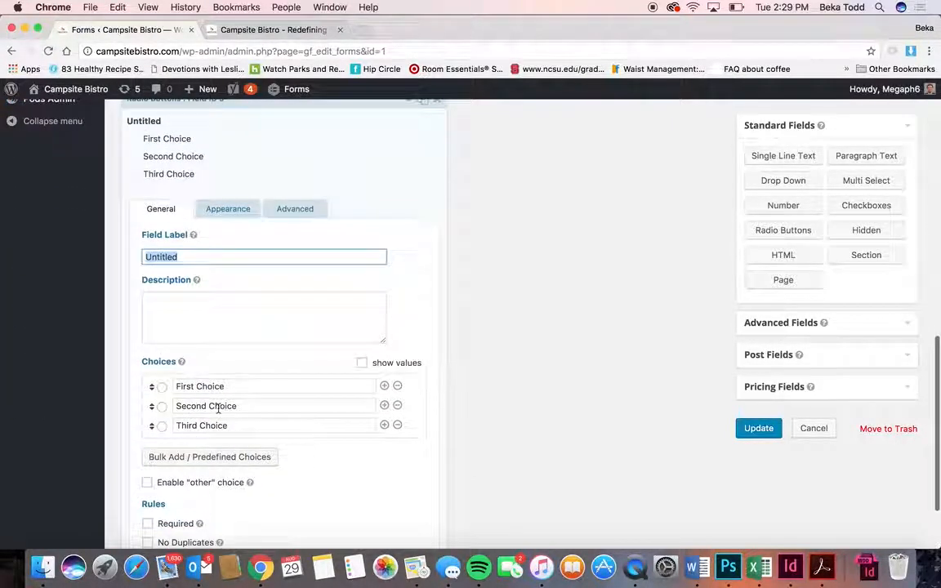
pyautogui.moveTo(177, 406); pyautogui.dragTo(397, 399)
pyautogui.click(386, 426)
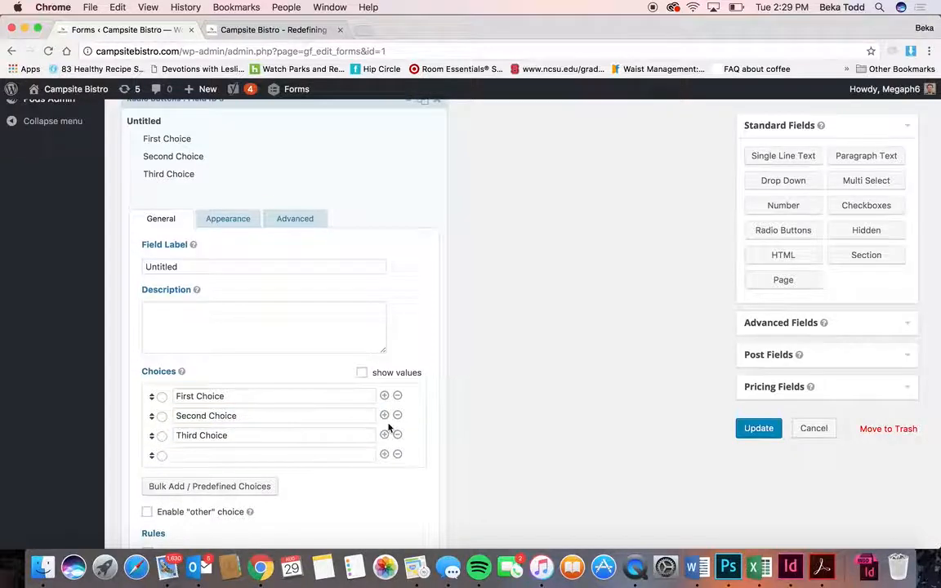
pyautogui.click(396, 458)
pyautogui.scroll(2, 496, 388)
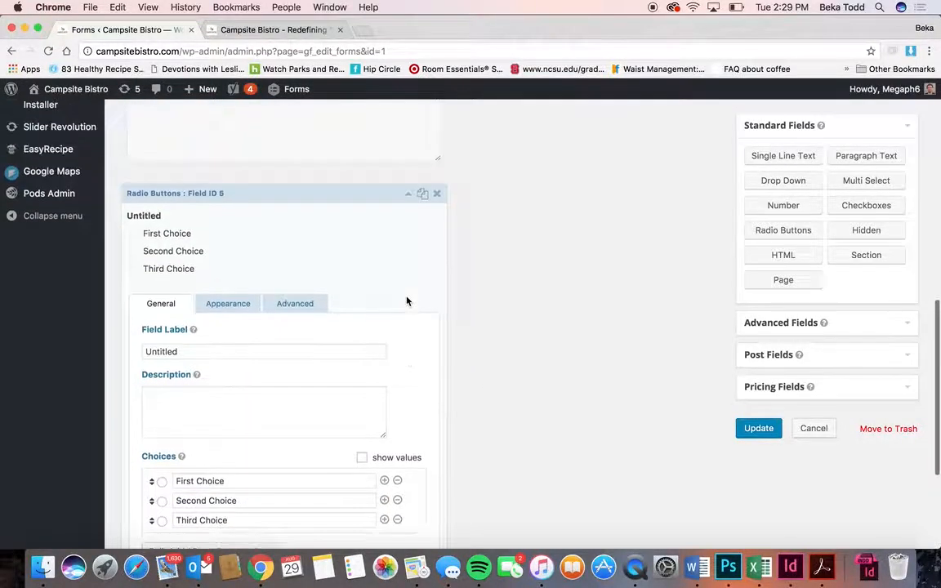
# - Delete the untitled Radio Buttons field from the Contact form and confirm the deletion
pyautogui.click(436, 193)
pyautogui.click(595, 152)
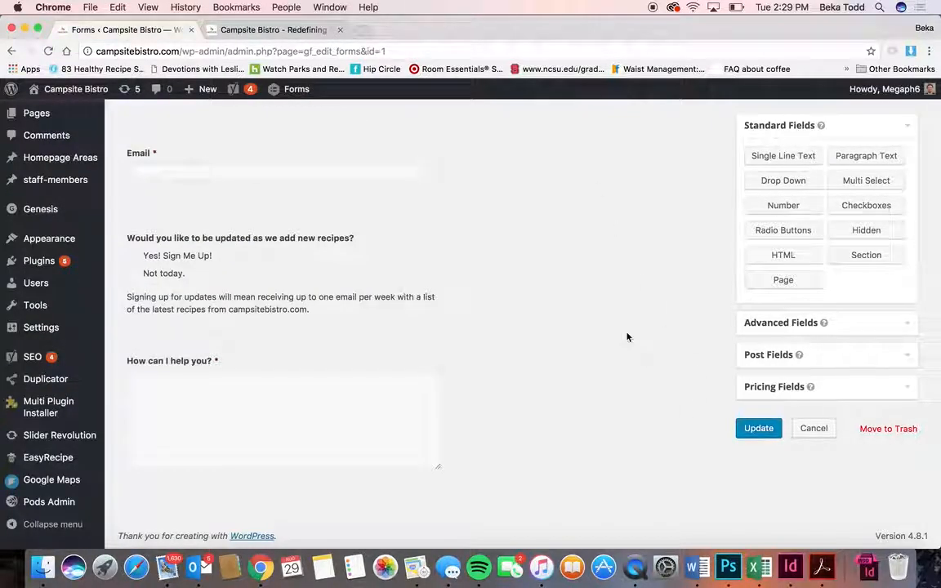
# - Check the Contact form's entries, preview the form in its own tab, and close the preview
pyautogui.scroll(5, 604, 336)
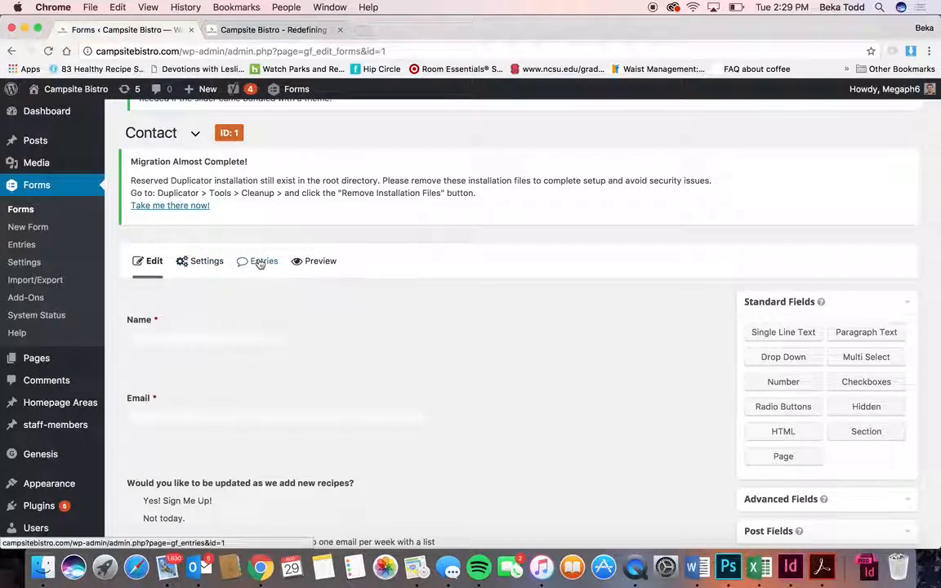
pyautogui.click(255, 261)
pyautogui.click(557, 202)
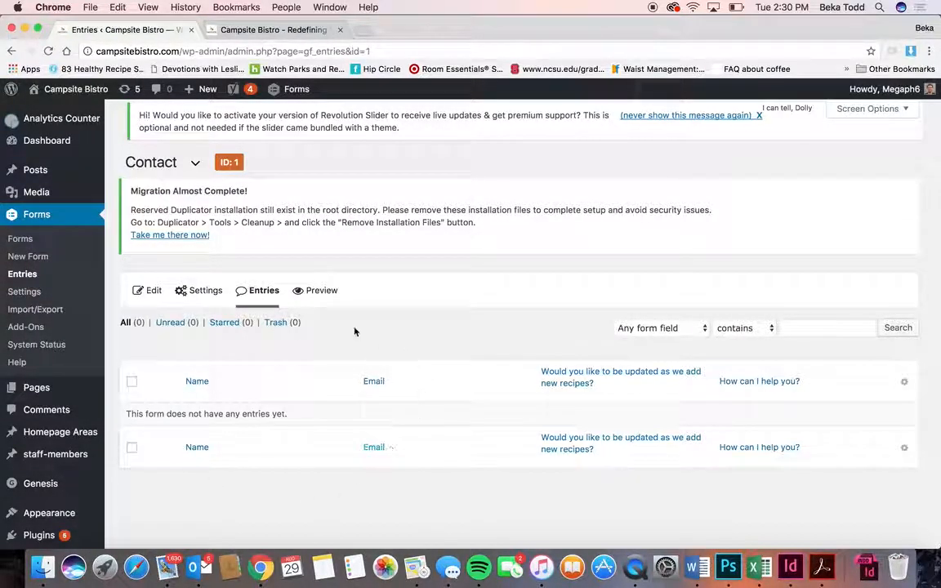
pyautogui.click(319, 292)
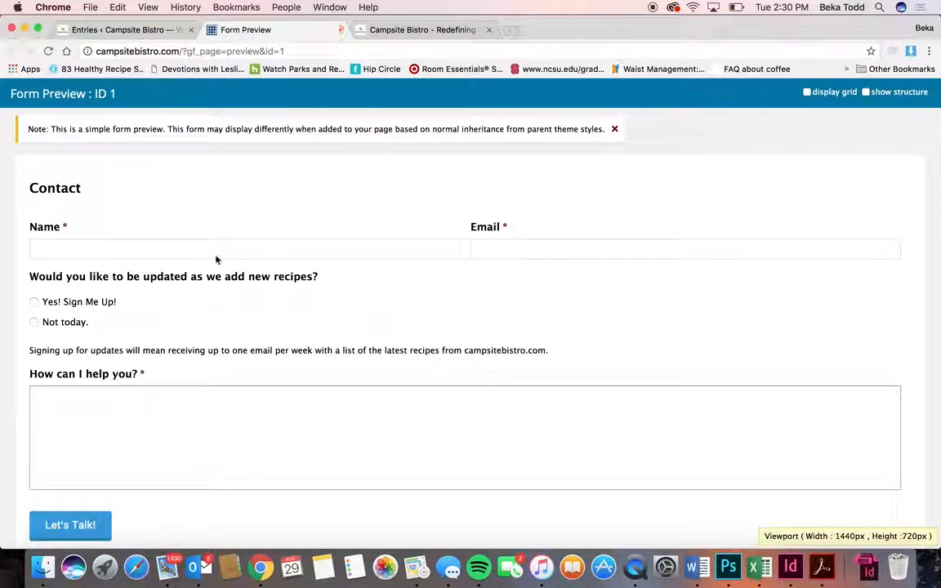
pyautogui.click(340, 30)
# - Open the Contact form's notification settings and duplicate the Admin Notification
pyautogui.moveTo(203, 288)
pyautogui.click(198, 367)
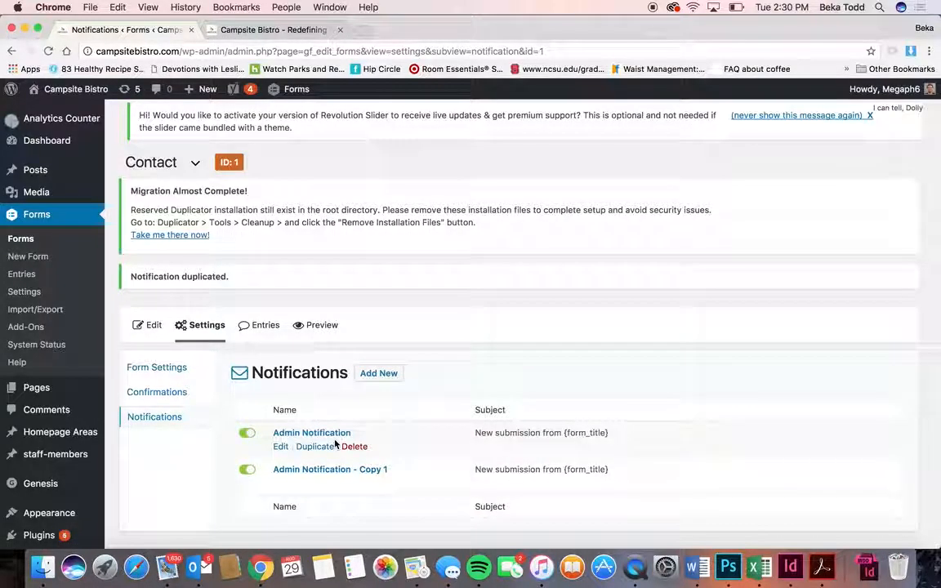
# - Open the original Admin Notification and review its recipient, sender, subject and message settings
pyautogui.click(334, 436)
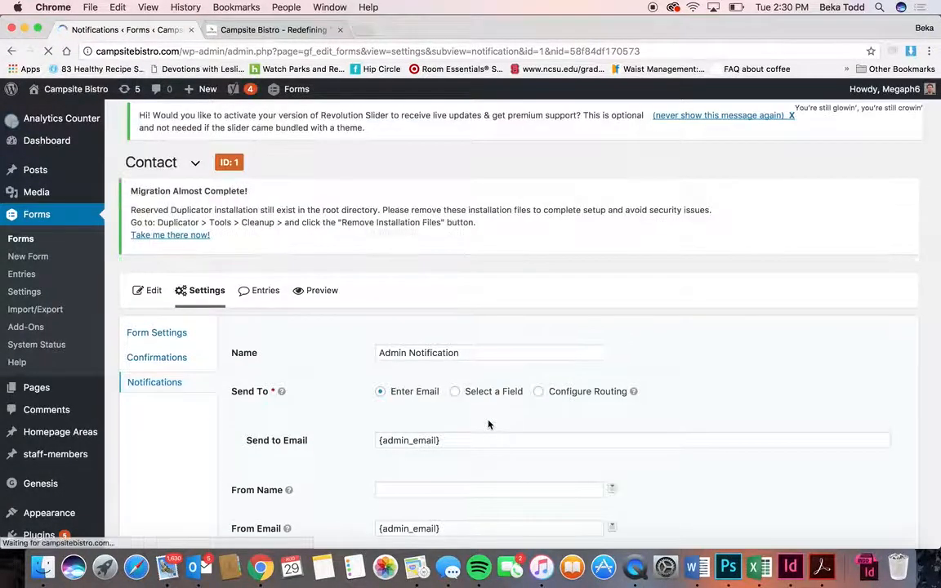
pyautogui.scroll(-5, 318, 415)
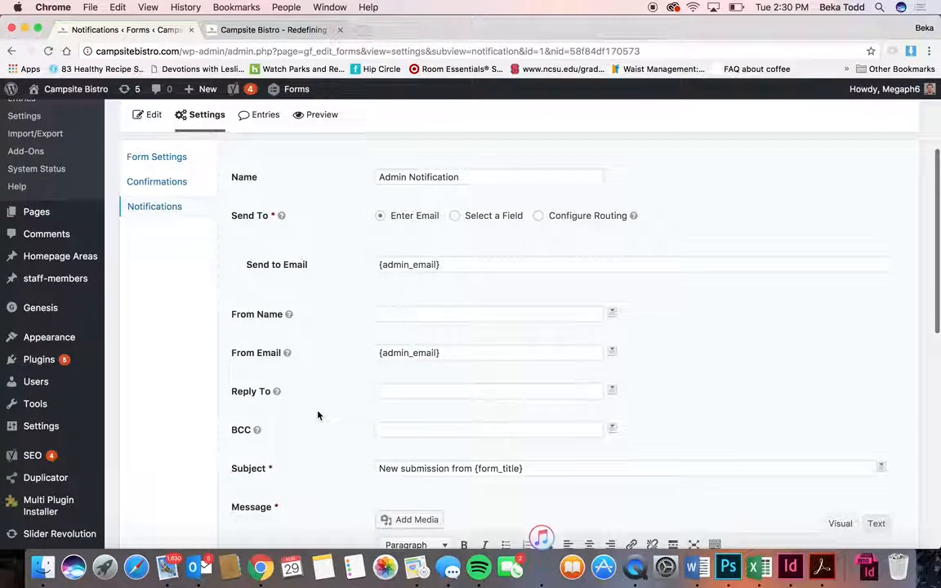
pyautogui.scroll(-3, 342, 345)
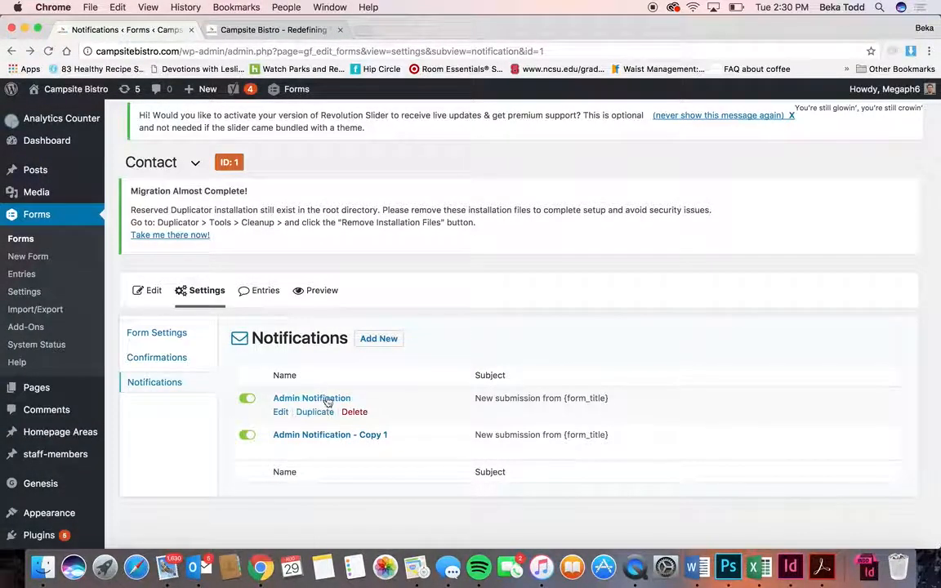
# - Open the duplicated notification, examine its Send to Email value, and review the remaining settings without changes
pyautogui.click(348, 438)
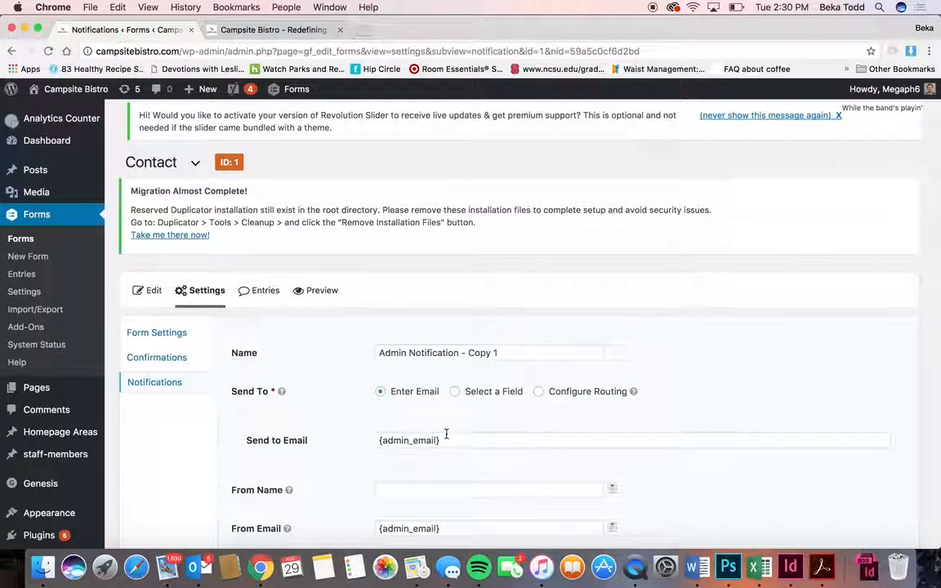
pyautogui.moveTo(446, 433); pyautogui.dragTo(320, 442)
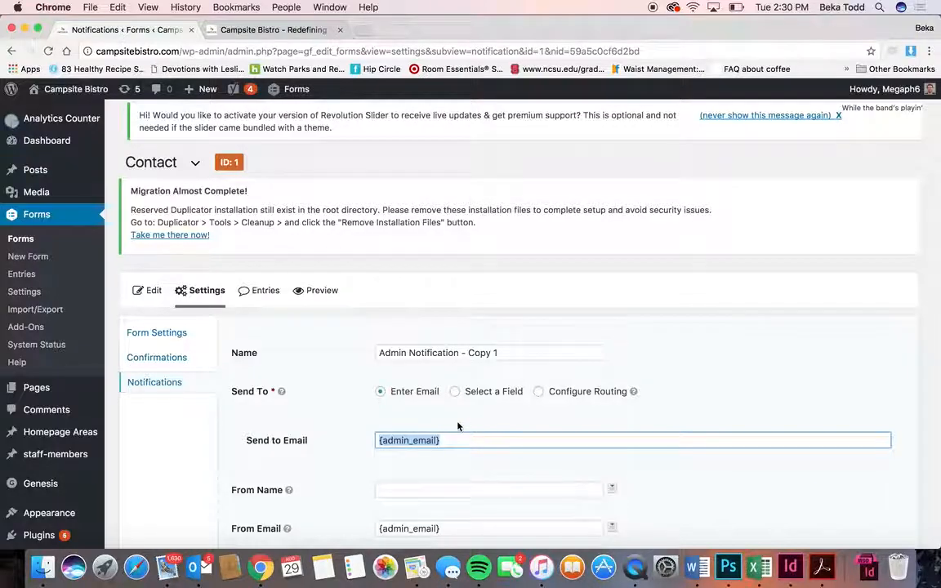
pyautogui.scroll(-5, 457, 426)
pyautogui.scroll(-6, 457, 426)
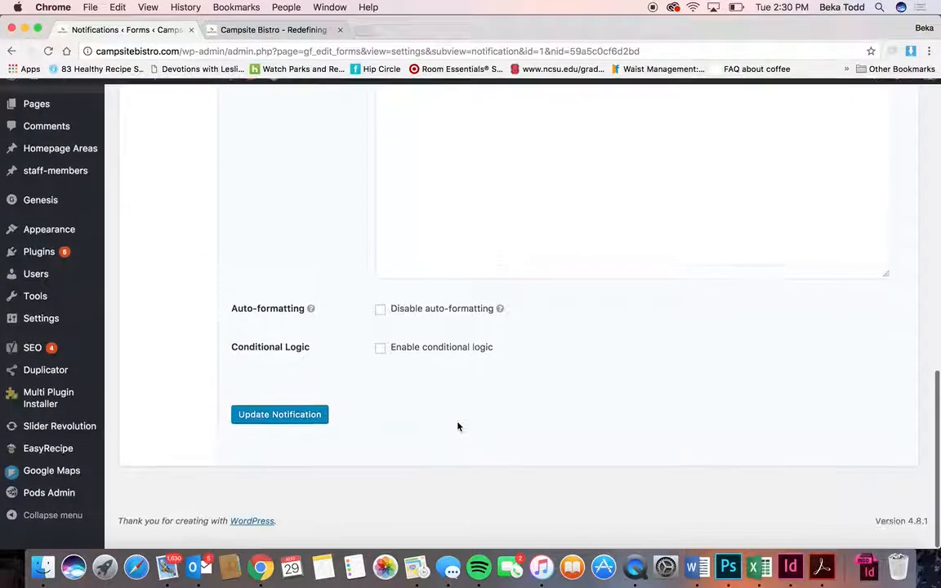
pyautogui.scroll(4, 290, 347)
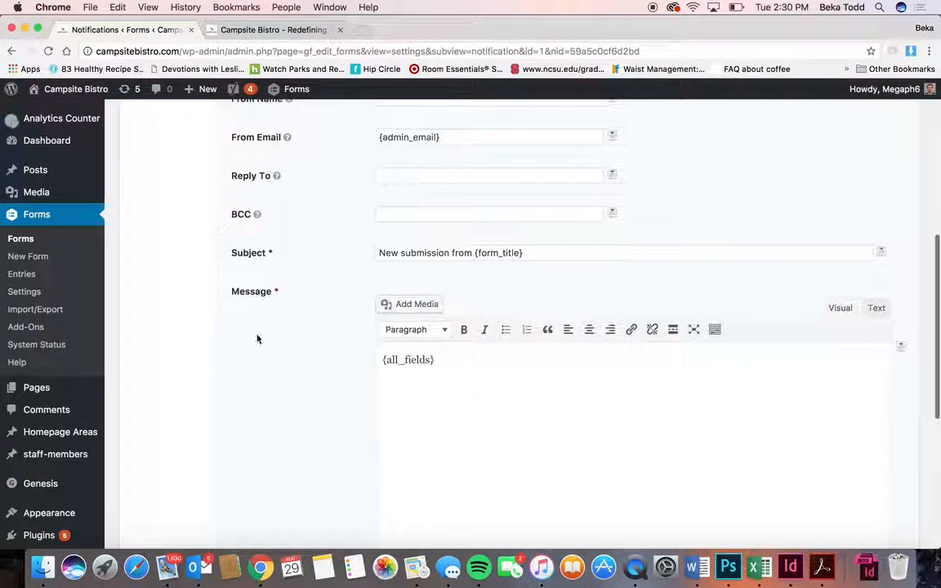
# - Open the "sign up for email updates" form from the forms list, view its Name field's settings and collapse them
pyautogui.click(14, 243)
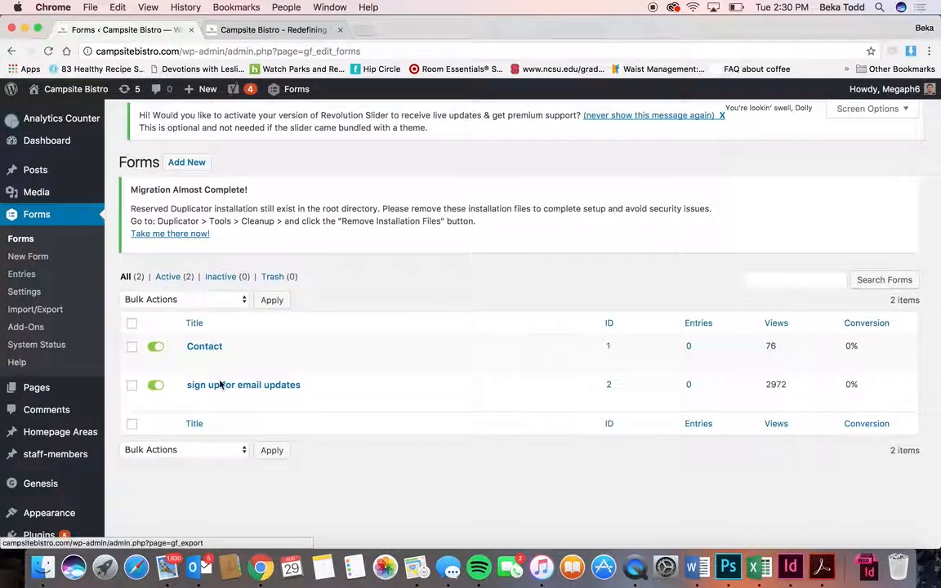
pyautogui.click(233, 385)
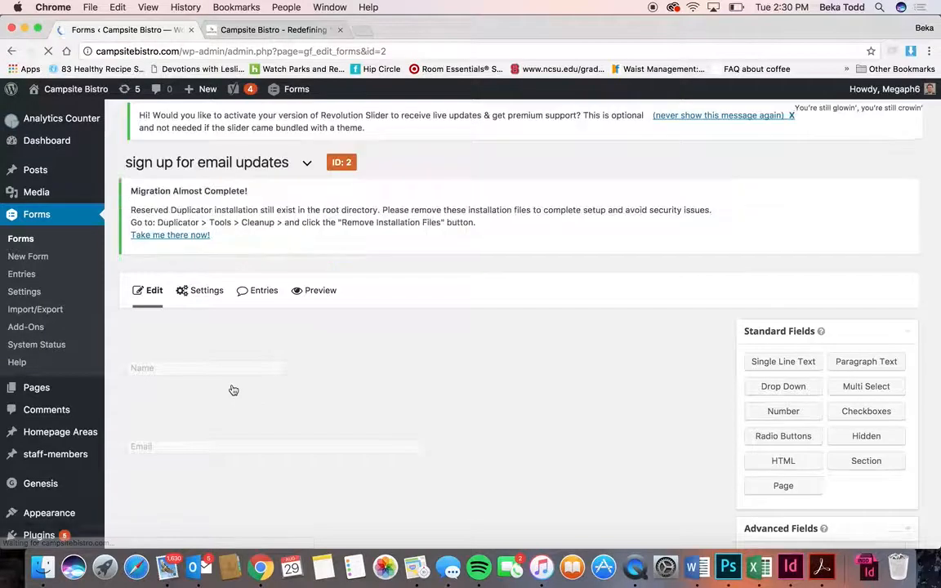
pyautogui.scroll(-5, 233, 389)
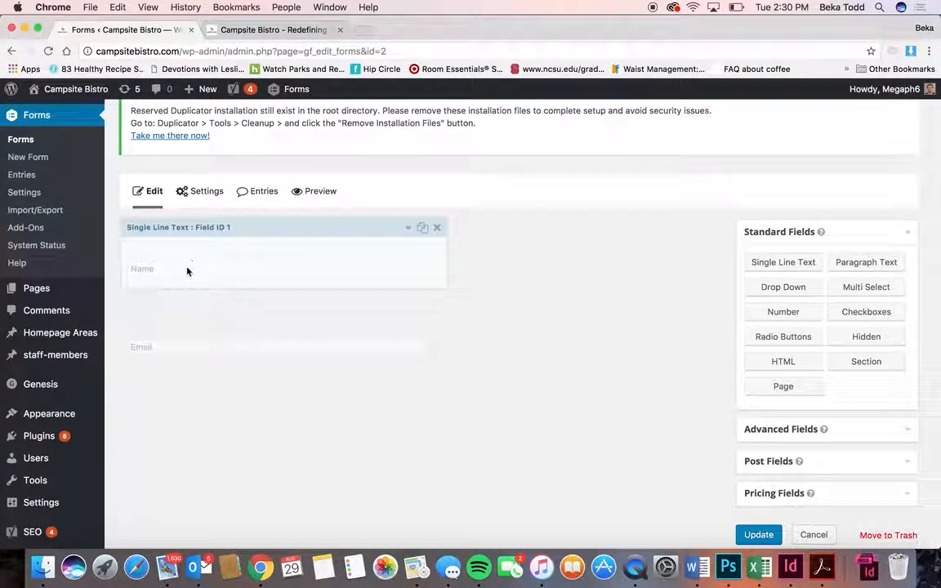
pyautogui.click(326, 264)
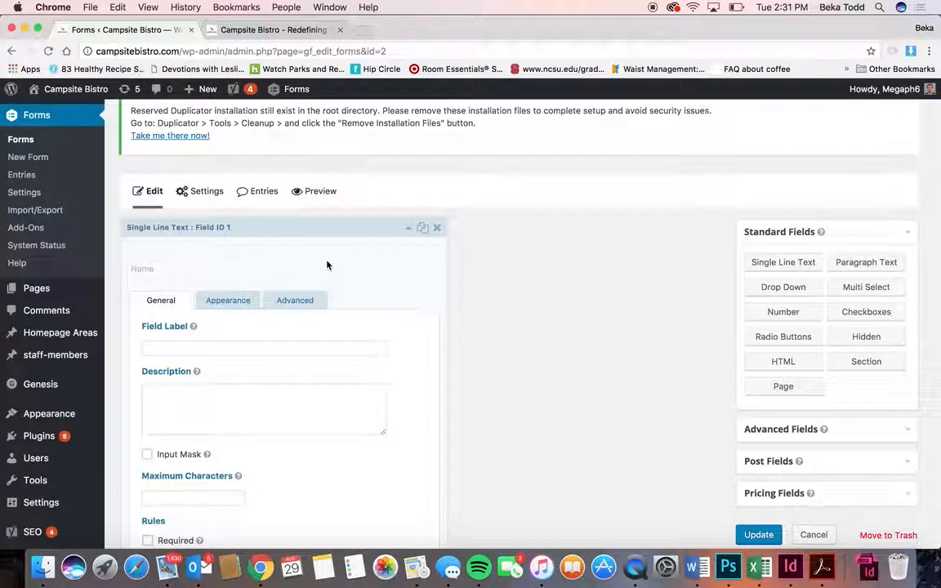
pyautogui.click(326, 265)
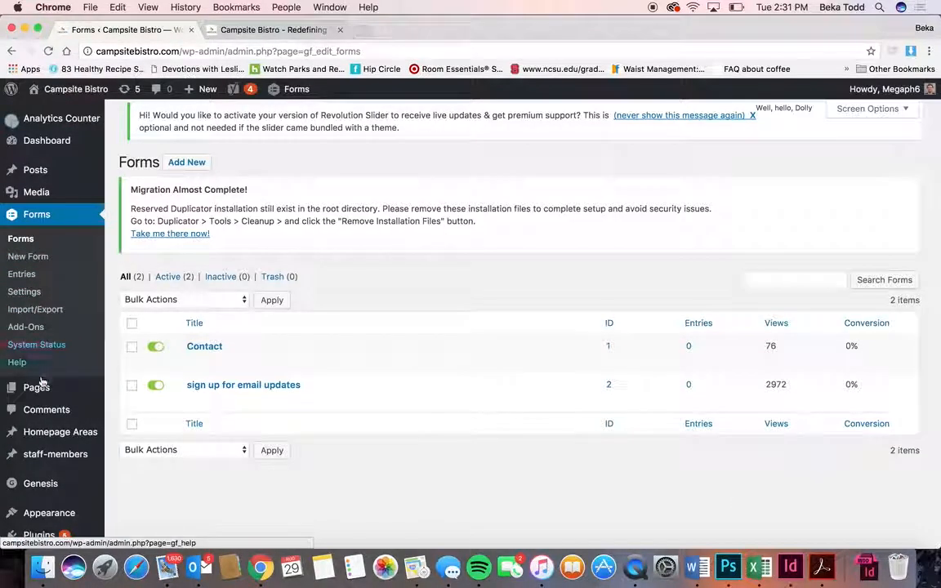
# - Open the site's About page for editing and bring its body text into view
pyautogui.click(44, 395)
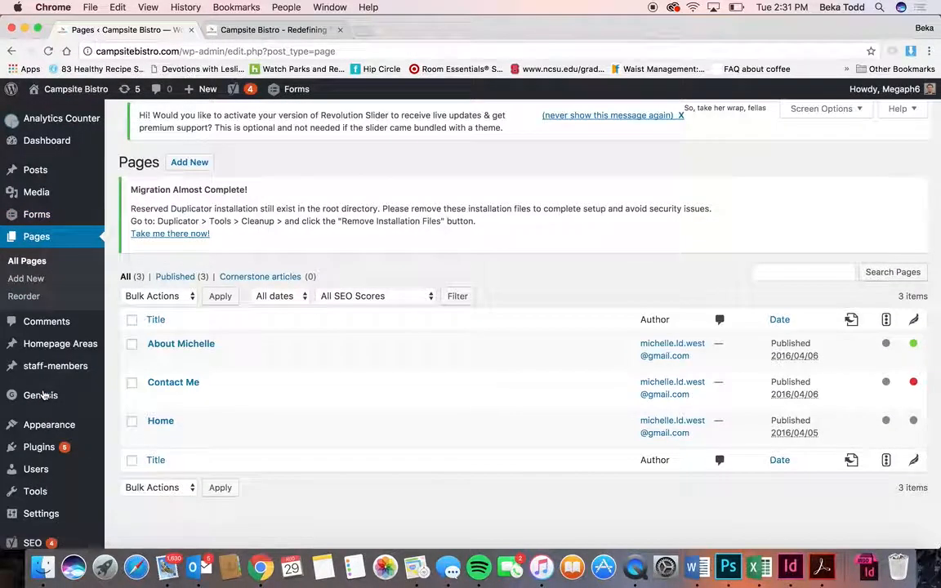
pyautogui.click(192, 349)
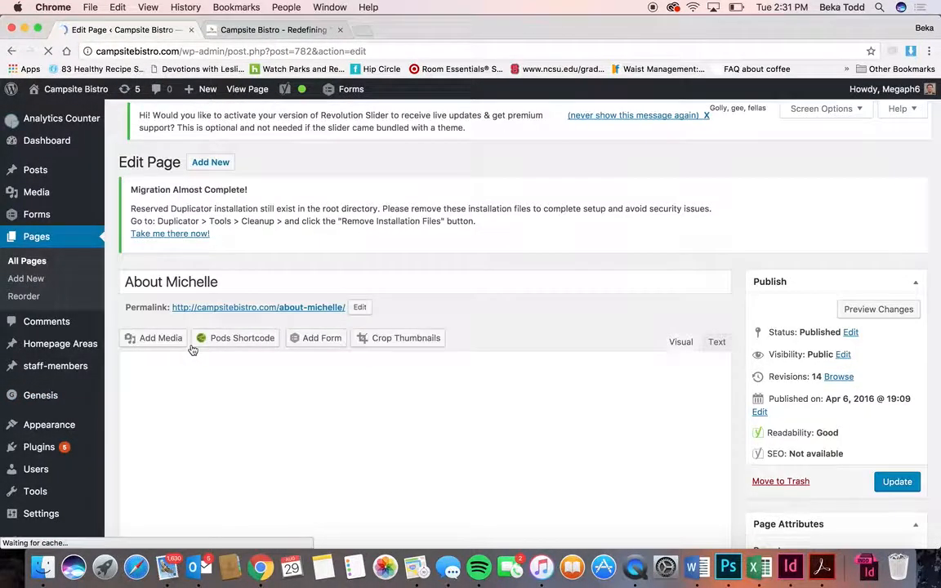
pyautogui.scroll(-3, 223, 357)
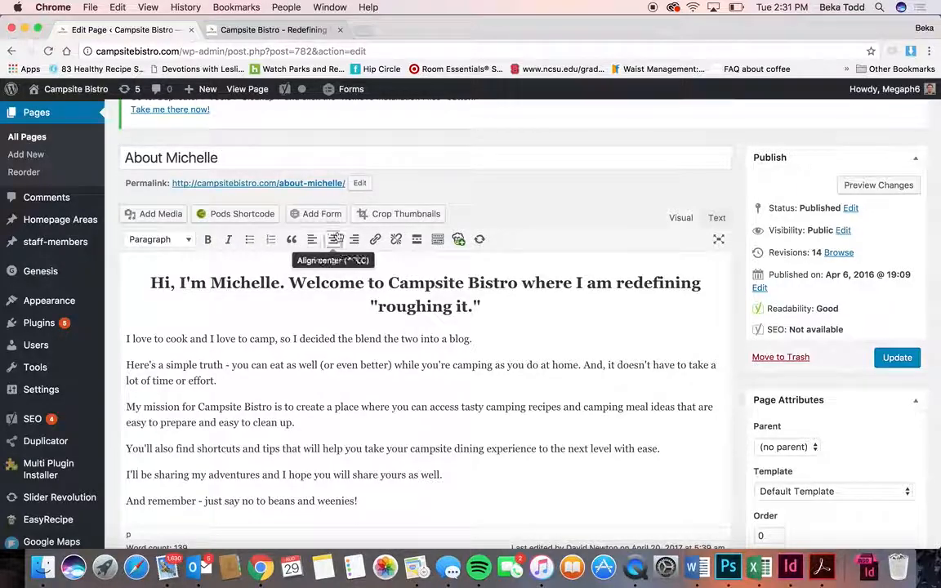
# - Look through the paragraph format options, place the cursor in the page's heading, and show the editor's additional formatting tools
pyautogui.click(170, 246)
pyautogui.click(330, 304)
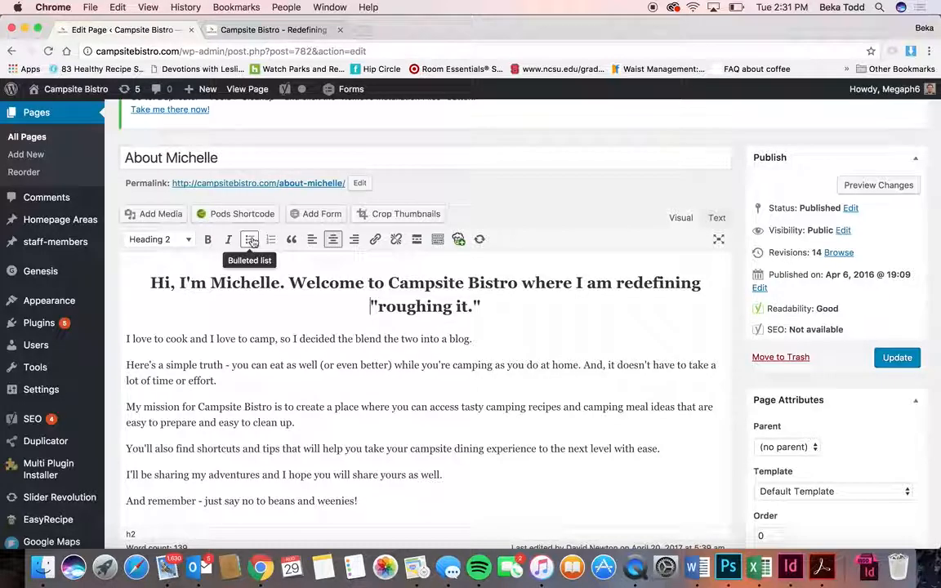
pyautogui.click(437, 239)
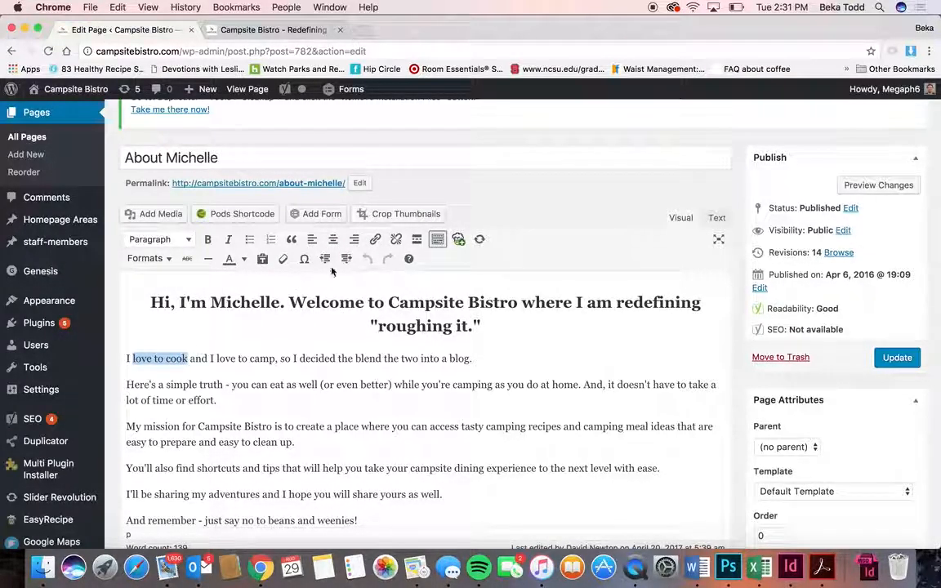
# - Link the words "love to cook" in the first body paragraph to google.com and remove the link again
pyautogui.click(372, 239)
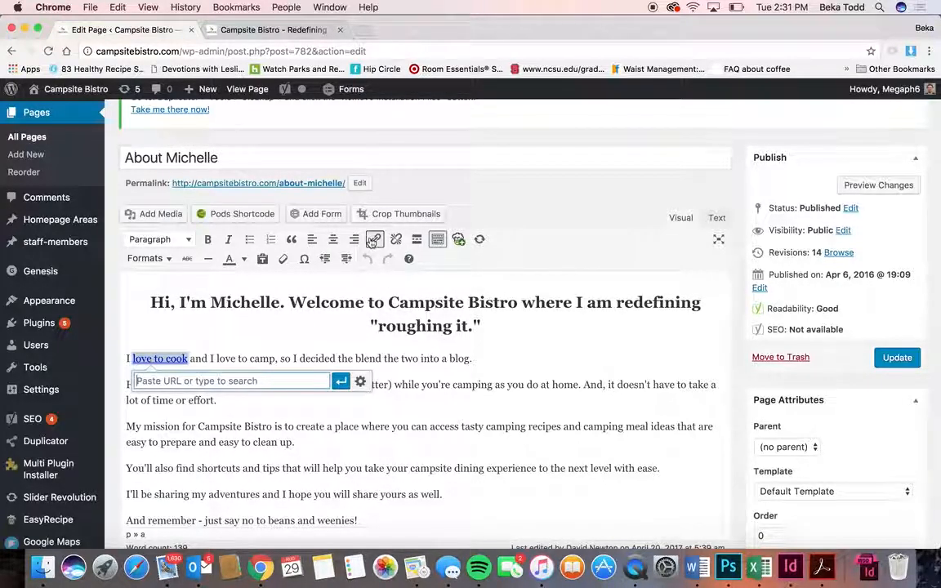
pyautogui.write('google.com')
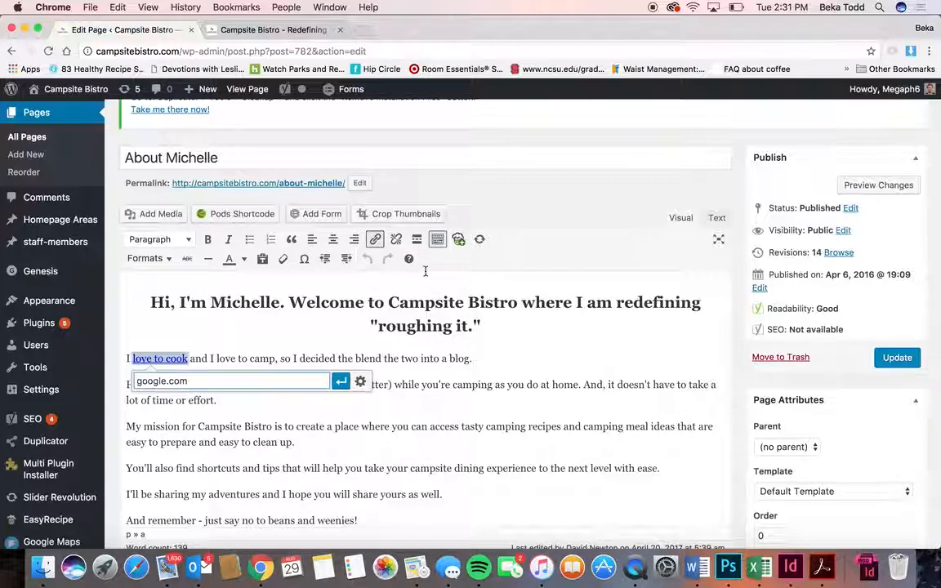
pyautogui.press('Return')
pyautogui.click(304, 359)
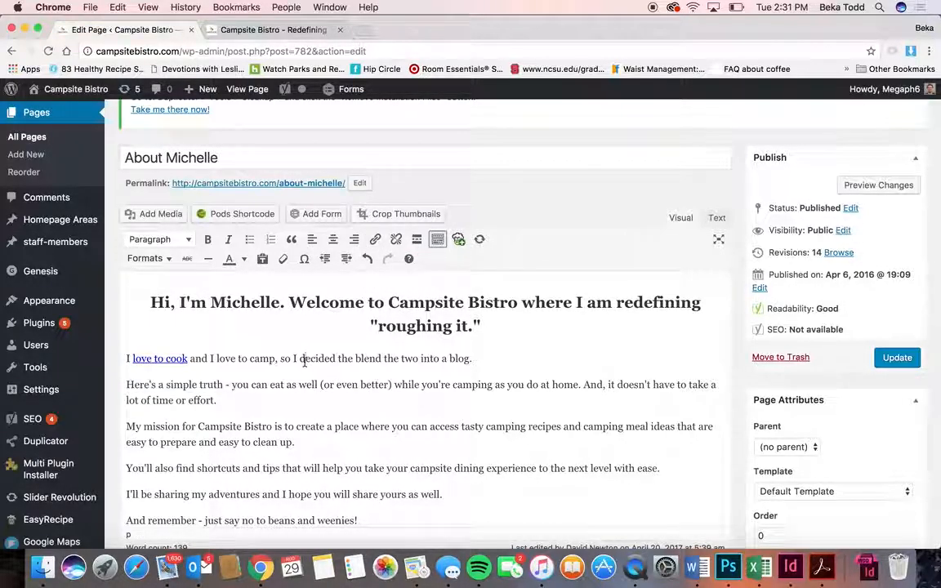
pyautogui.click(174, 357)
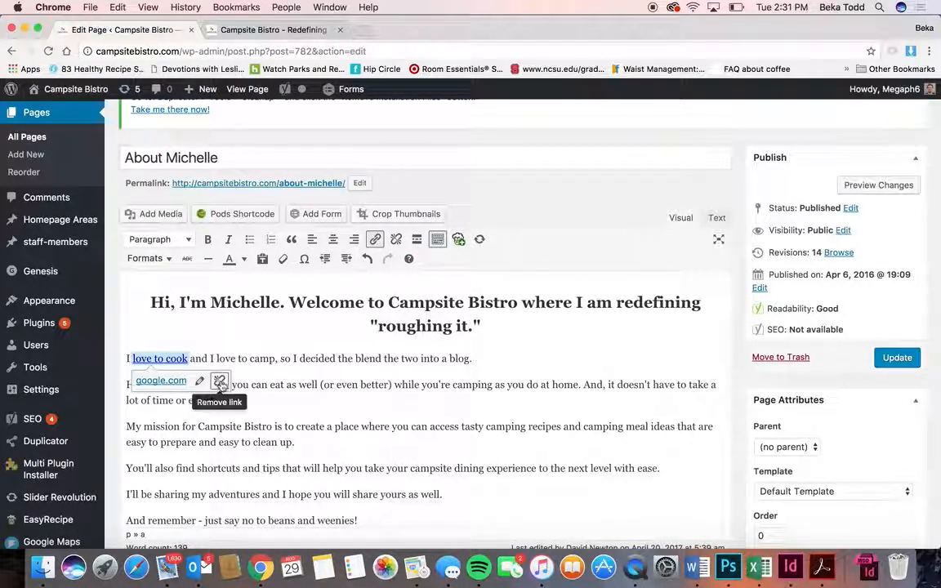
pyautogui.click(219, 379)
# - Review the About page's attributes, layout settings and featured image choices, leaving the featured image as it is
pyautogui.scroll(-5, 251, 356)
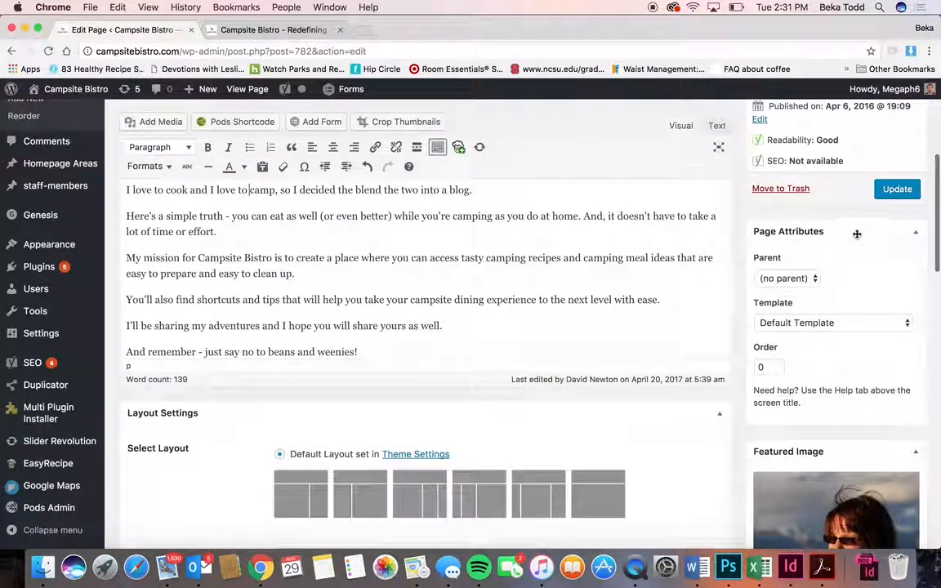
pyautogui.scroll(-2, 651, 400)
pyautogui.scroll(-3, 651, 400)
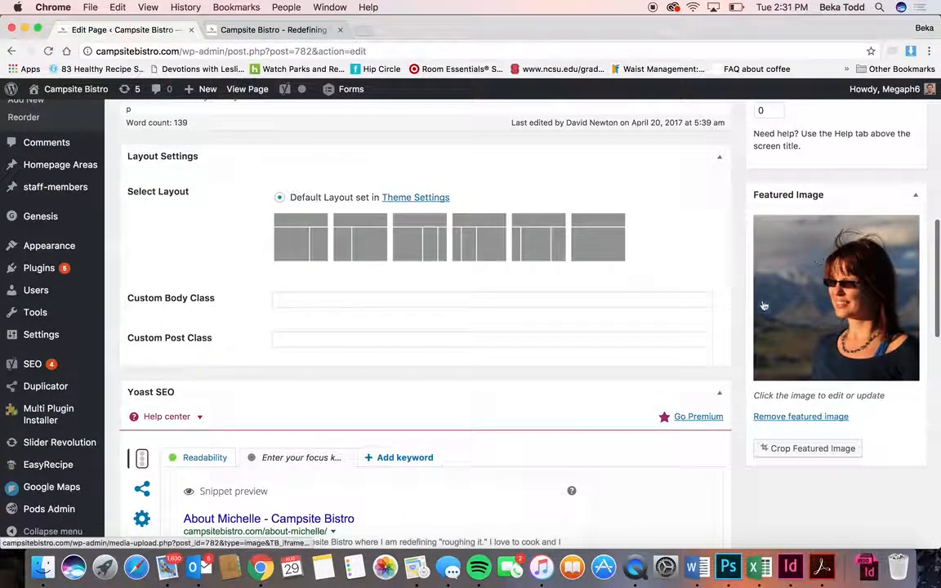
pyautogui.click(869, 321)
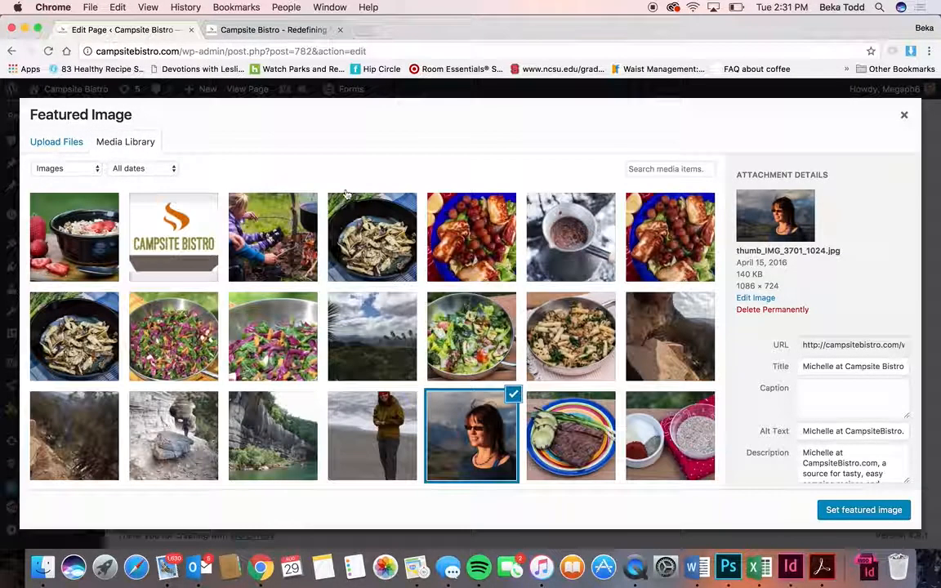
pyautogui.click(904, 114)
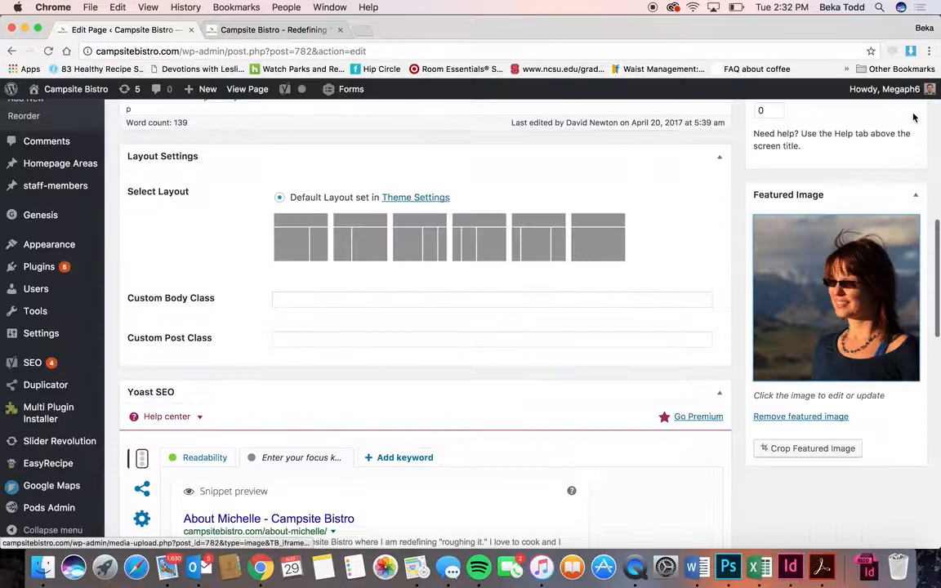
# - Open the Contact Me page for editing and insert a blank paragraph between the intro text and the gravityform shortcode
pyautogui.scroll(10, 552, 257)
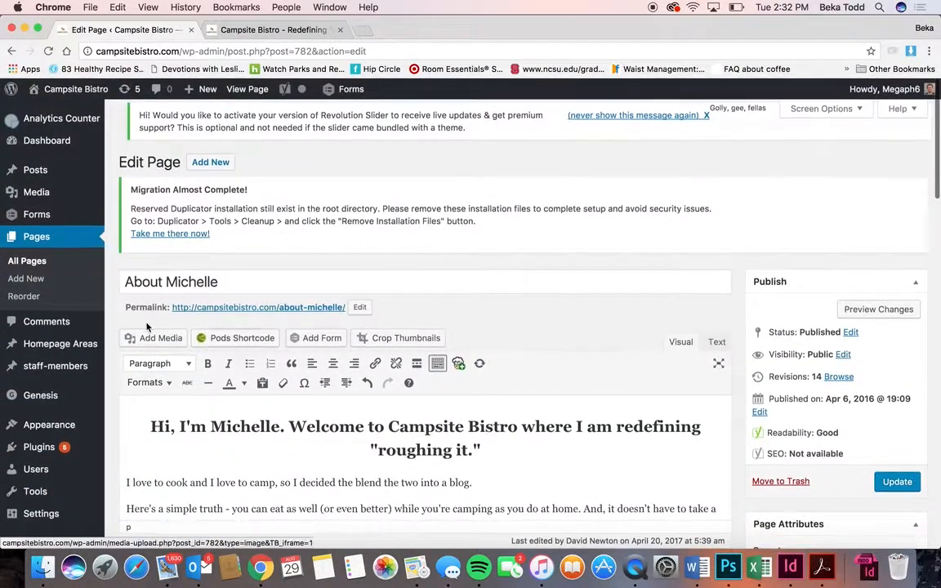
pyautogui.click(27, 262)
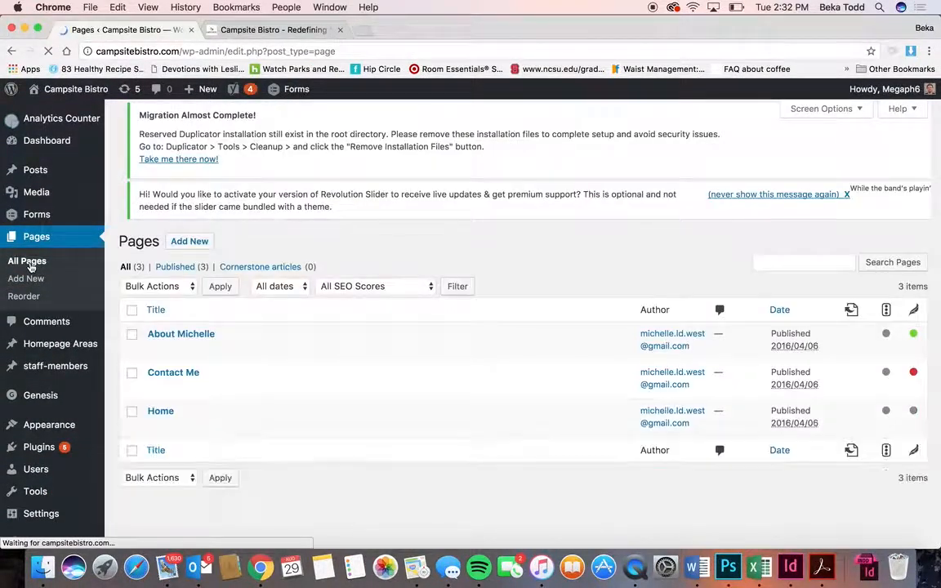
pyautogui.click(172, 383)
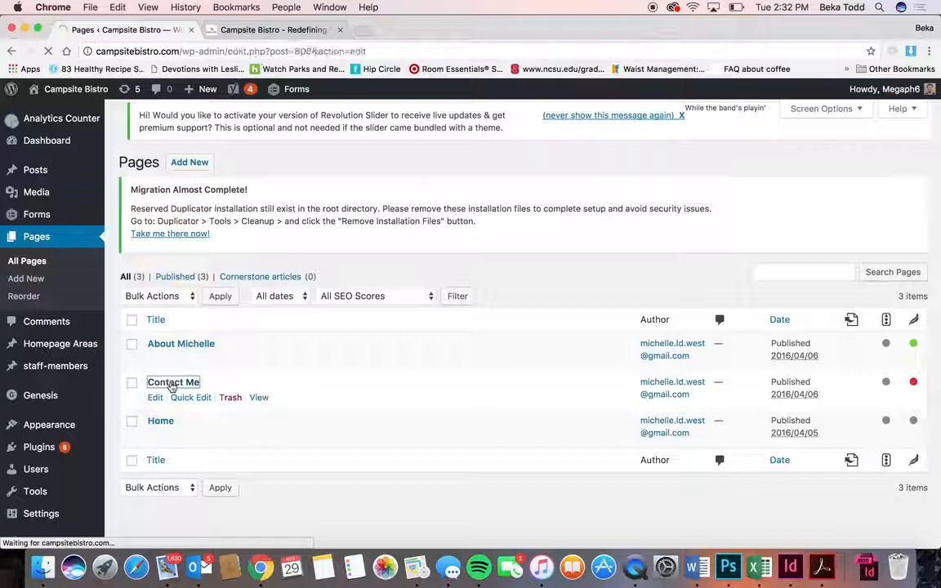
pyautogui.scroll(-3, 306, 423)
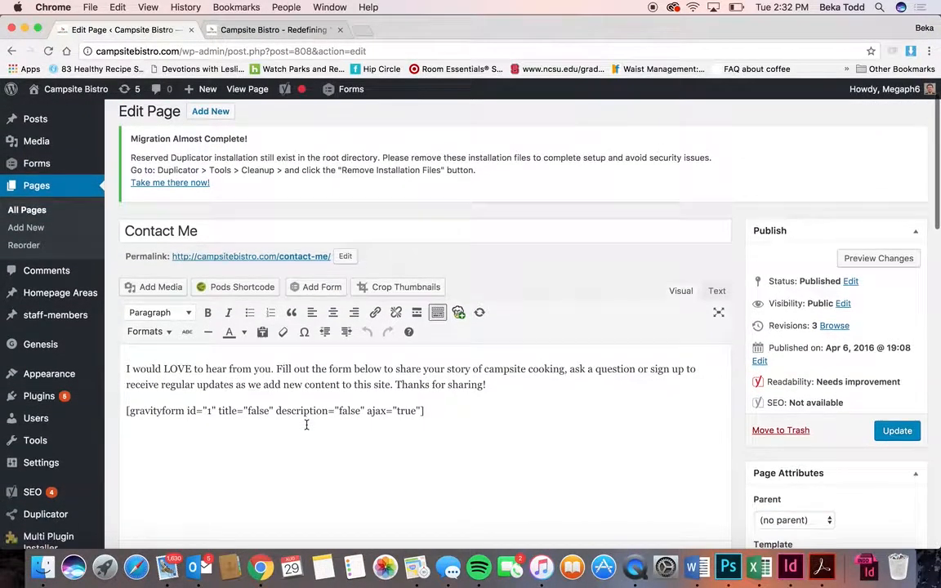
pyautogui.click(504, 380)
pyautogui.press('Return')
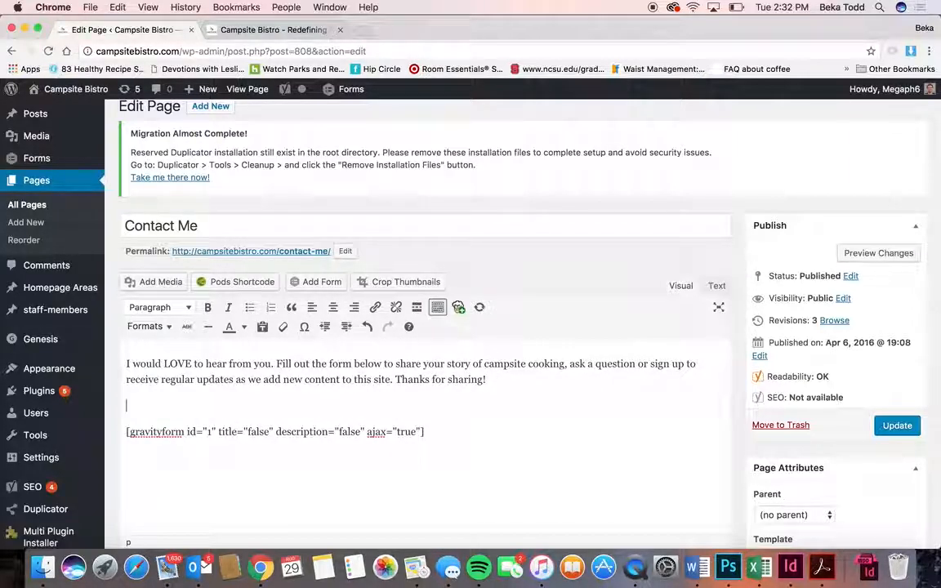
# - Insert the Contact form into the blank paragraph with its form title and form description turned off
pyautogui.click(333, 283)
pyautogui.click(323, 215)
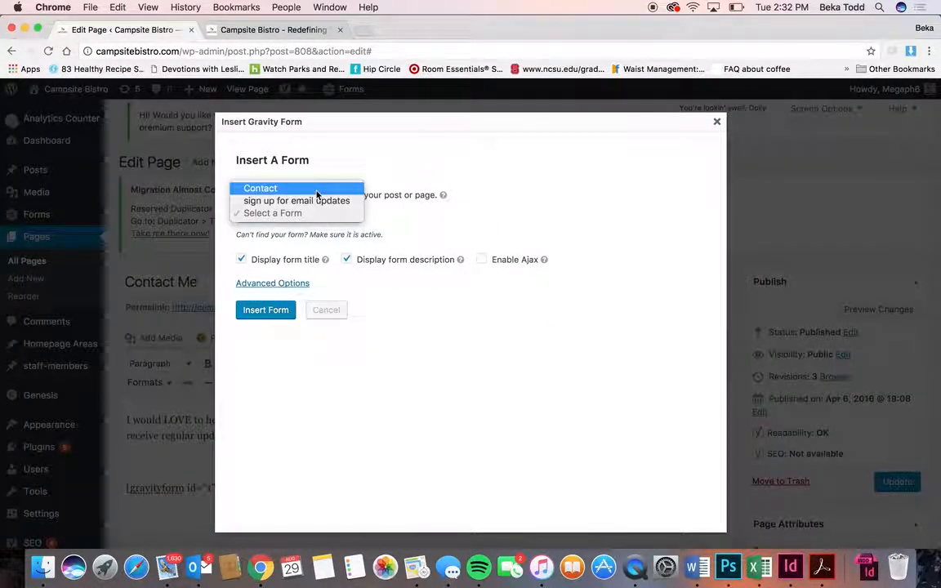
pyautogui.click(352, 191)
pyautogui.click(241, 259)
pyautogui.click(347, 260)
pyautogui.click(266, 311)
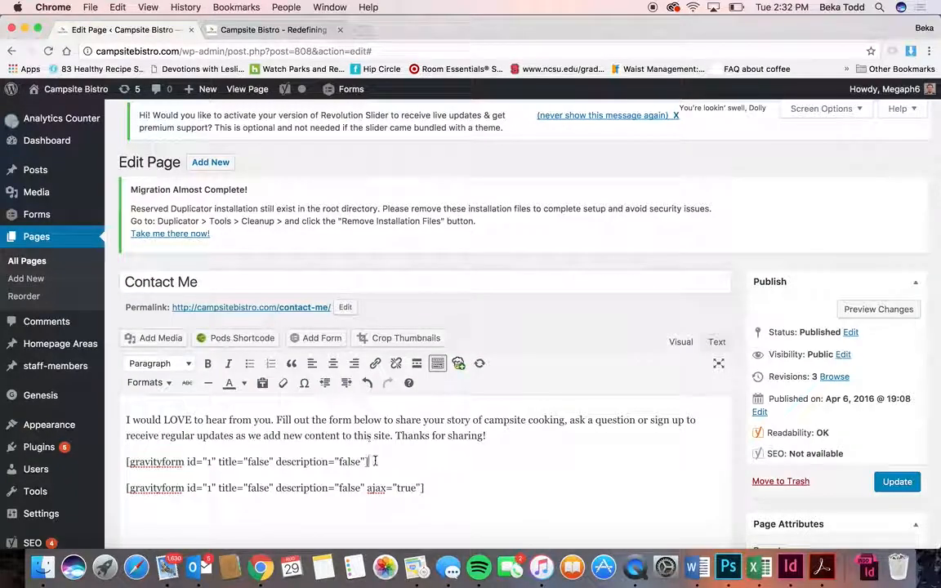
# - Delete the newly inserted gravityform shortcode and its empty line from the Contact Me page
pyautogui.moveTo(374, 460); pyautogui.dragTo(113, 461)
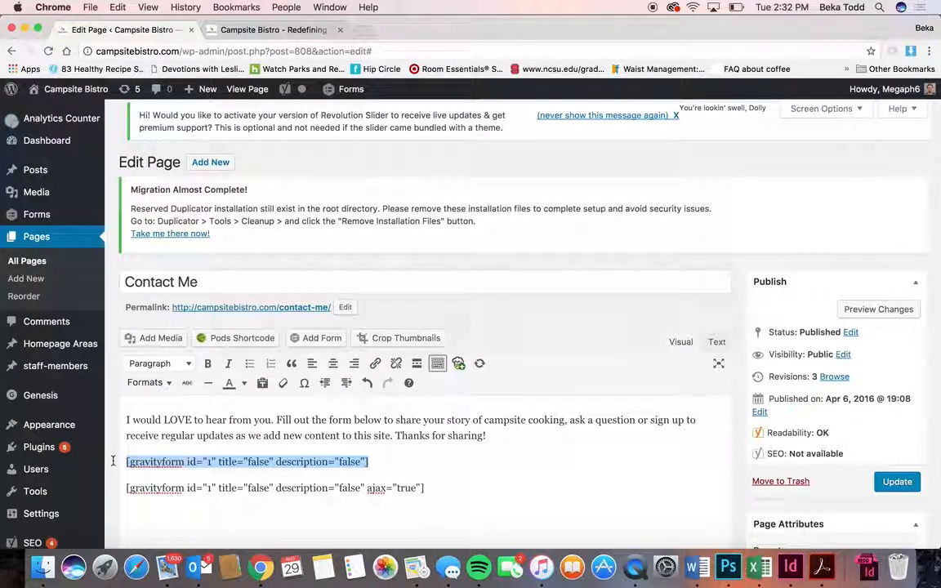
pyautogui.press('BackSpace')
pyautogui.press('BackSpace')
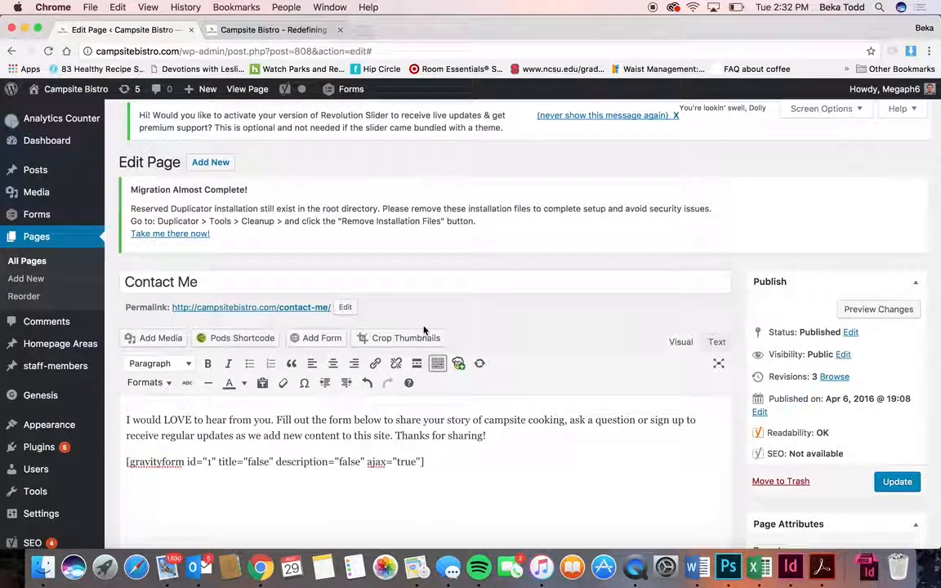
# - Return to the list of all pages, leaving the Contact Me page without saving its changes
pyautogui.scroll(-1, 411, 249)
pyautogui.scroll(-2, 411, 249)
pyautogui.click(43, 164)
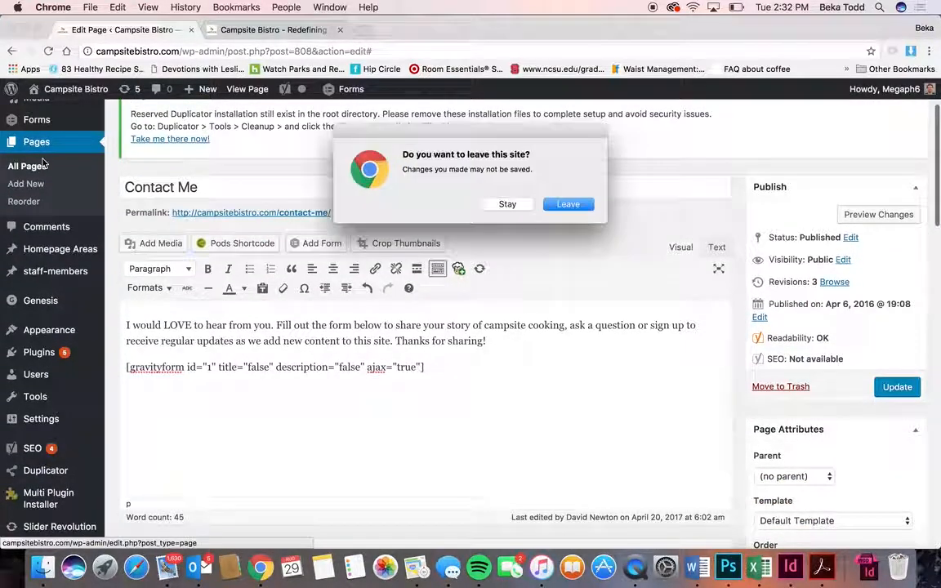
pyautogui.click(563, 204)
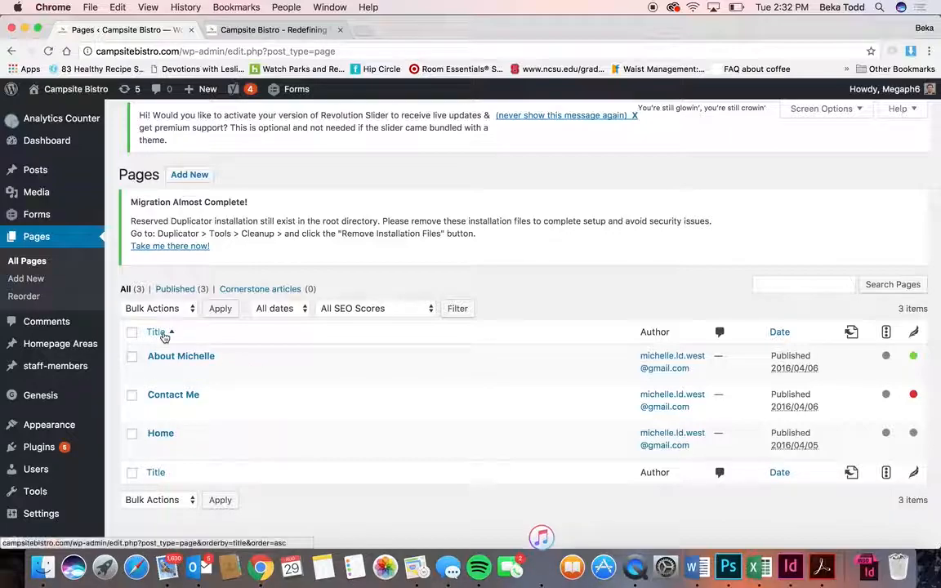
# - Show the Homepage Areas list and open the About Campfire Bistro area for editing
pyautogui.click(82, 341)
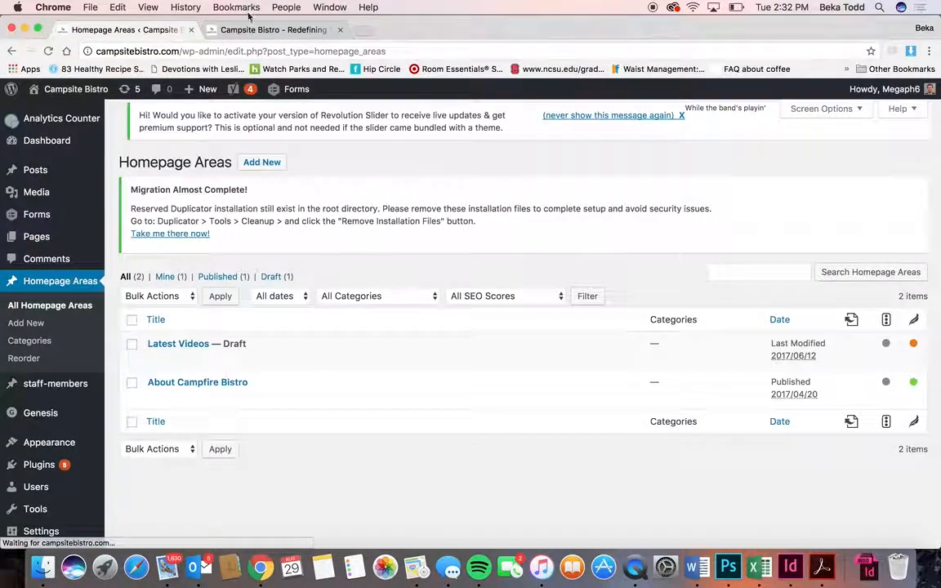
pyautogui.click(258, 30)
pyautogui.click(123, 31)
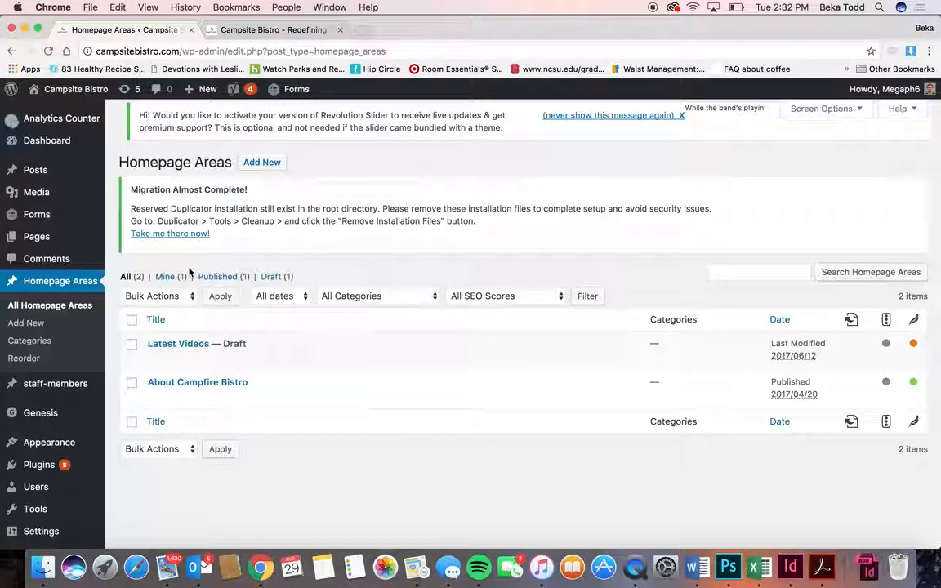
pyautogui.click(231, 383)
# - View the Campsite Bistro section on the live homepage and its Learn More destination, and return to the homepage area editor
pyautogui.click(295, 30)
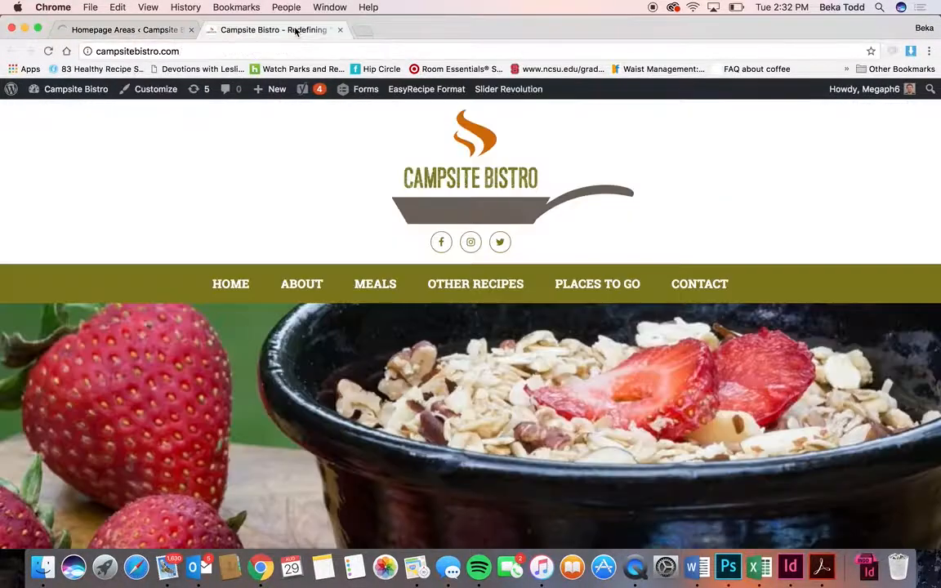
pyautogui.scroll(-5, 482, 336)
pyautogui.scroll(-10, 482, 335)
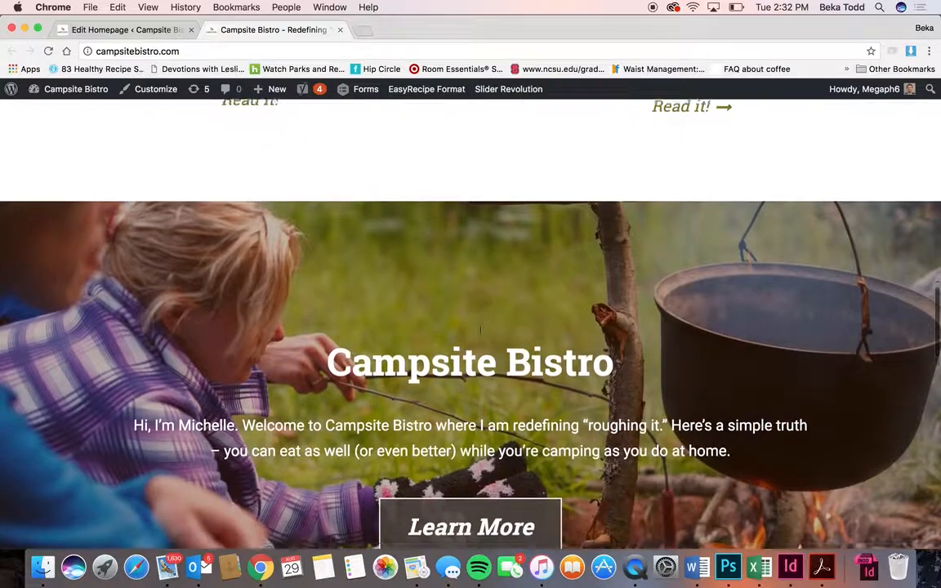
pyautogui.scroll(-3, 472, 453)
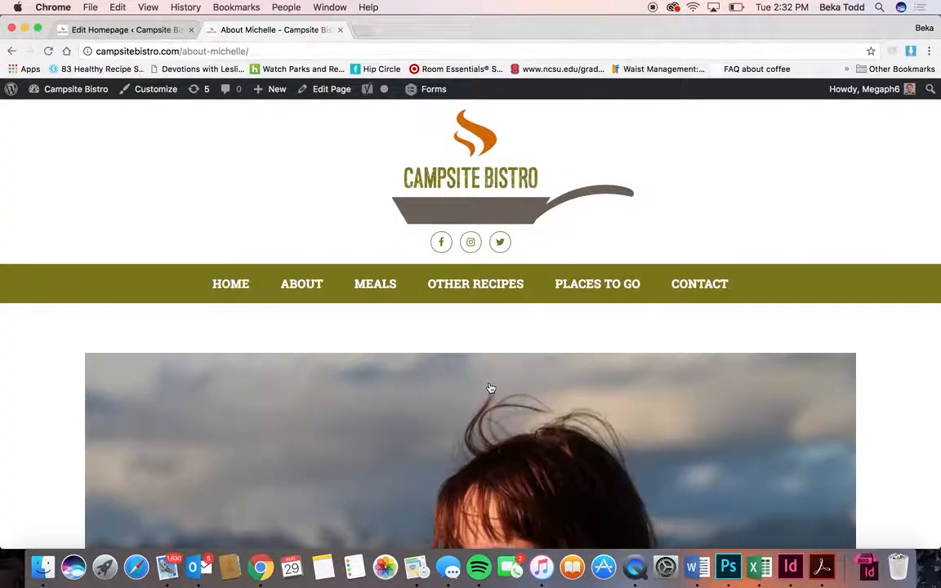
pyautogui.hscroll(-5, 490, 389)
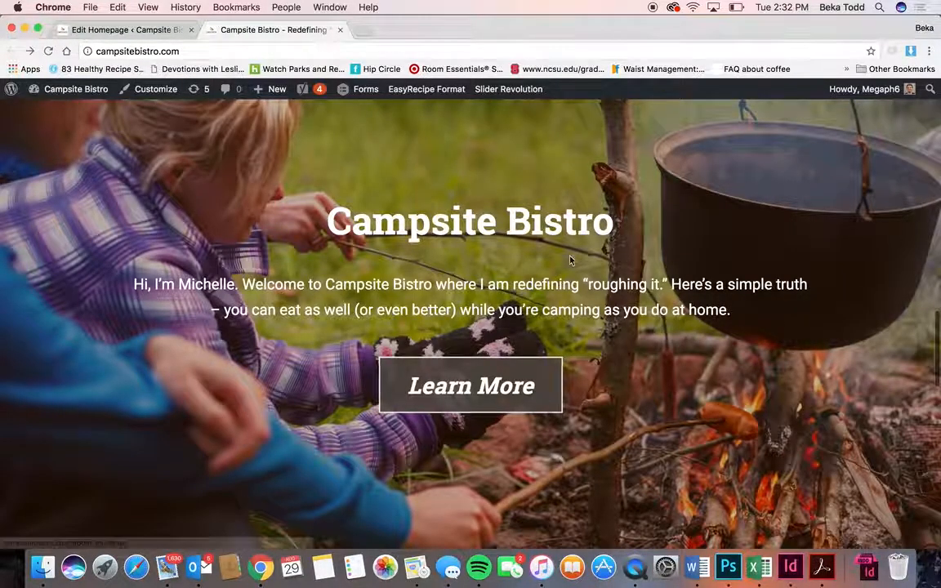
pyautogui.click(122, 29)
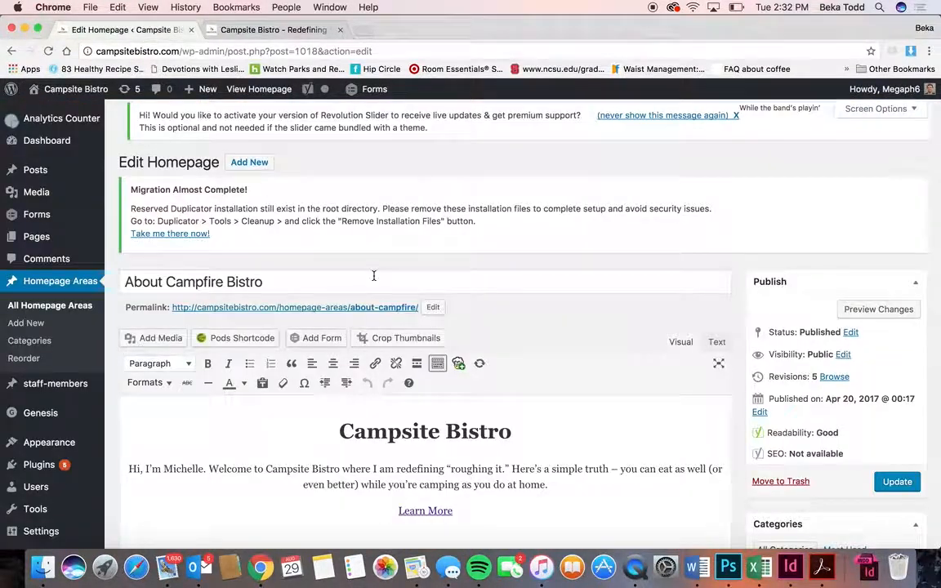
# - Review the homepage area's content and look at the file chooser for its background image, closing it without choosing a file
pyautogui.scroll(-3, 374, 276)
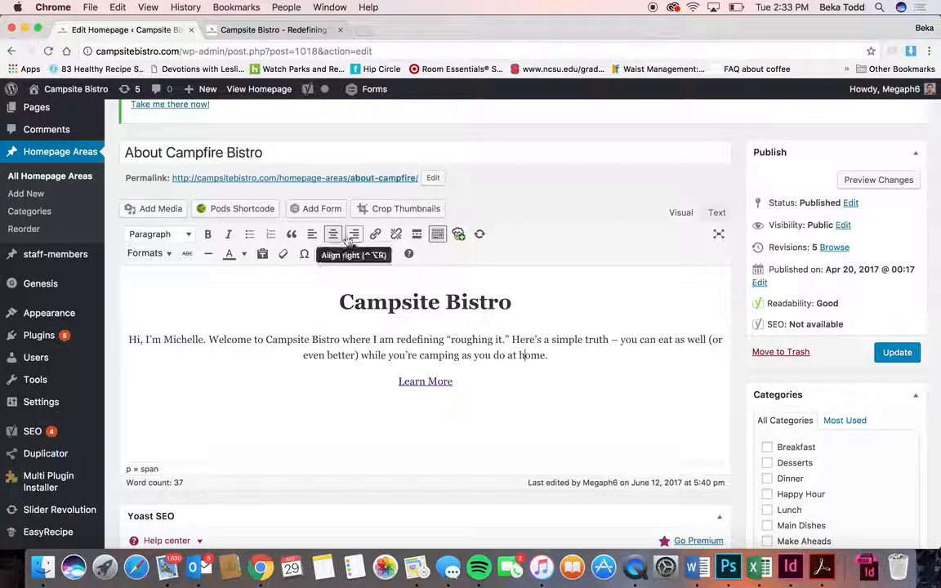
pyautogui.scroll(-4, 403, 372)
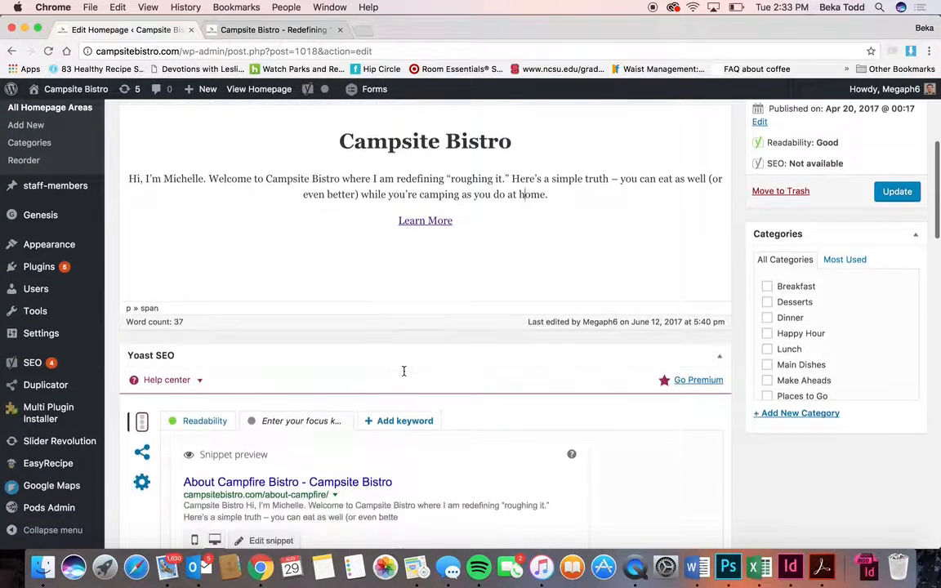
pyautogui.scroll(-20, 403, 372)
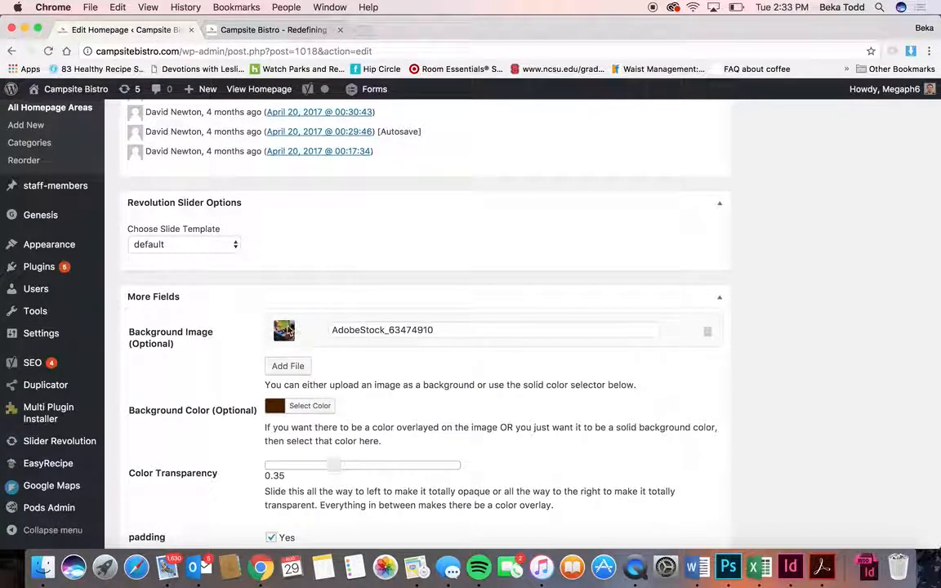
pyautogui.click(299, 373)
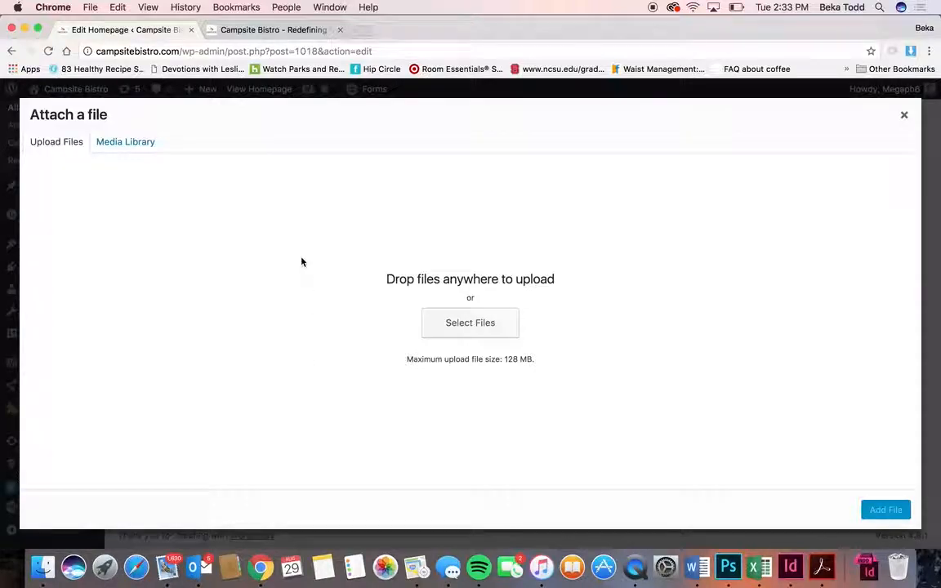
pyautogui.click(905, 115)
# - Examine the area's background color, color transparency, padding, fixed image, size and background position options
pyautogui.scroll(-3, 580, 346)
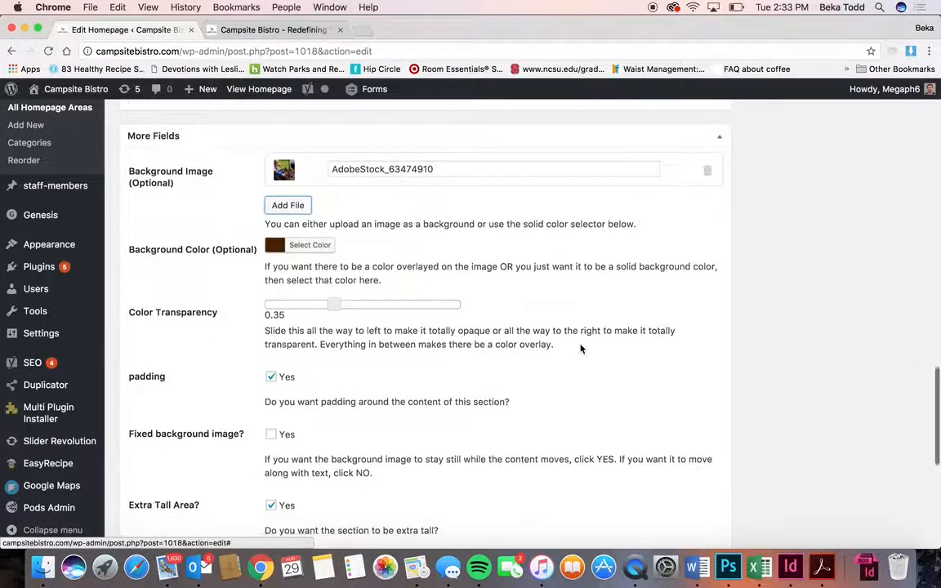
pyautogui.scroll(-1, 580, 348)
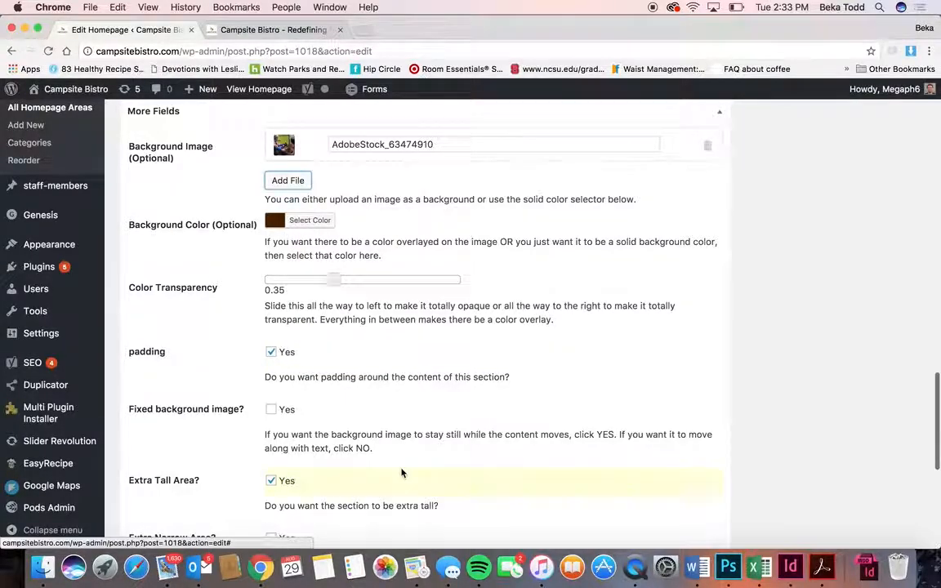
pyautogui.scroll(-10, 402, 471)
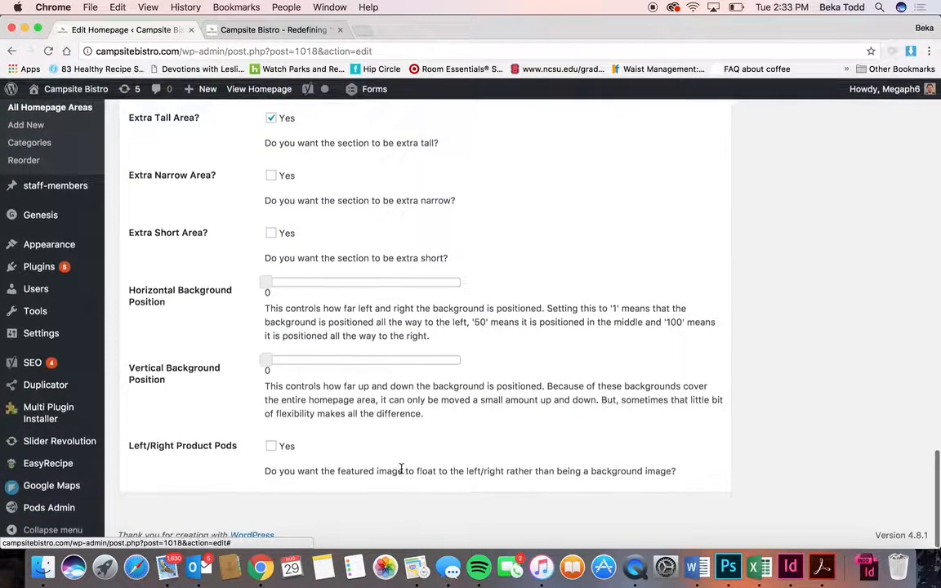
pyautogui.scroll(5, 401, 470)
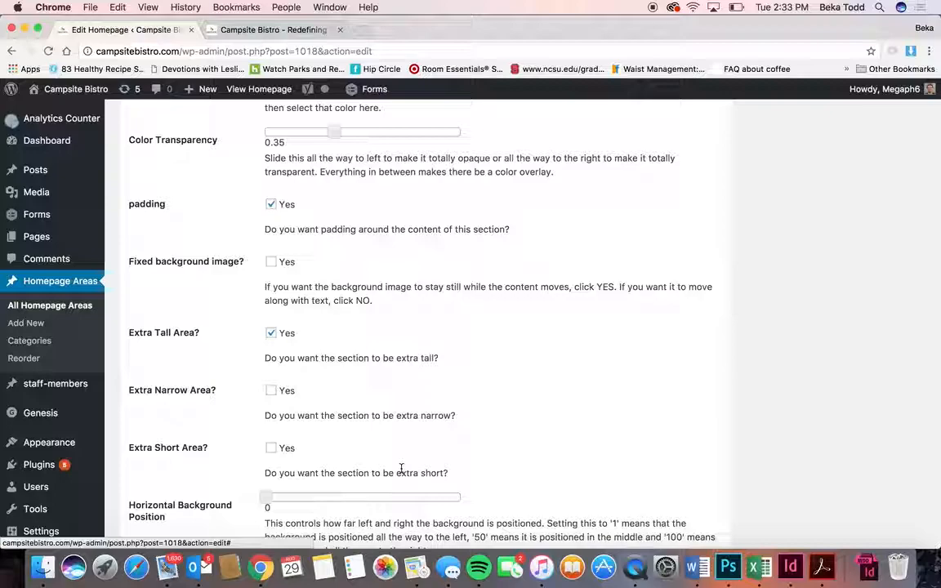
pyautogui.scroll(4, 401, 470)
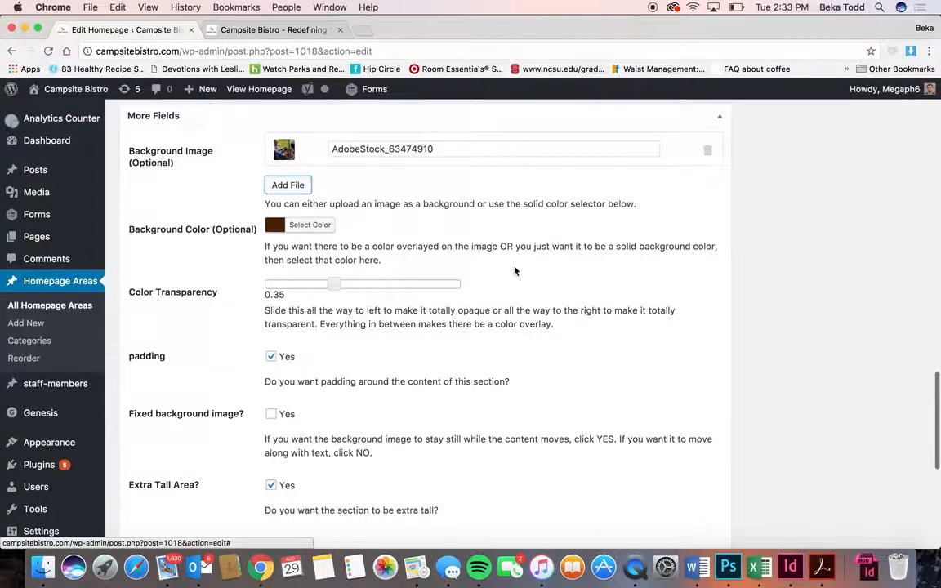
pyautogui.scroll(15, 514, 267)
pyautogui.scroll(5, 513, 267)
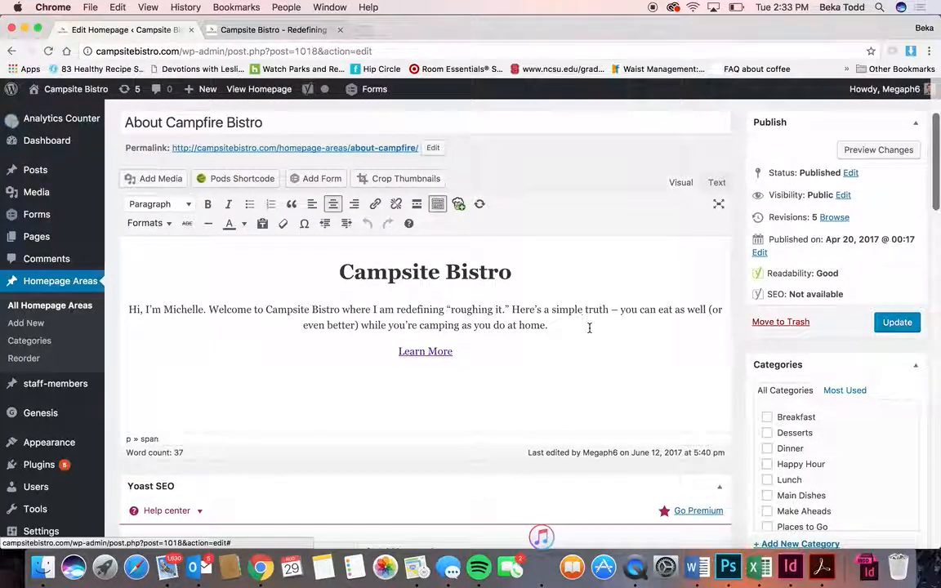
# - Open the staff-members list and show the subpages available under Genesis and Appearance
pyautogui.moveTo(74, 385)
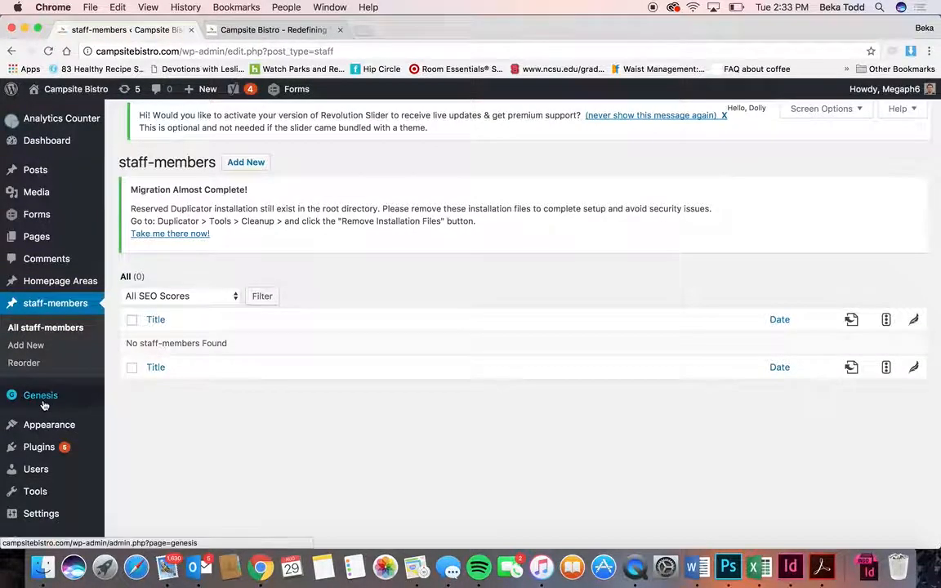
pyautogui.moveTo(44, 405)
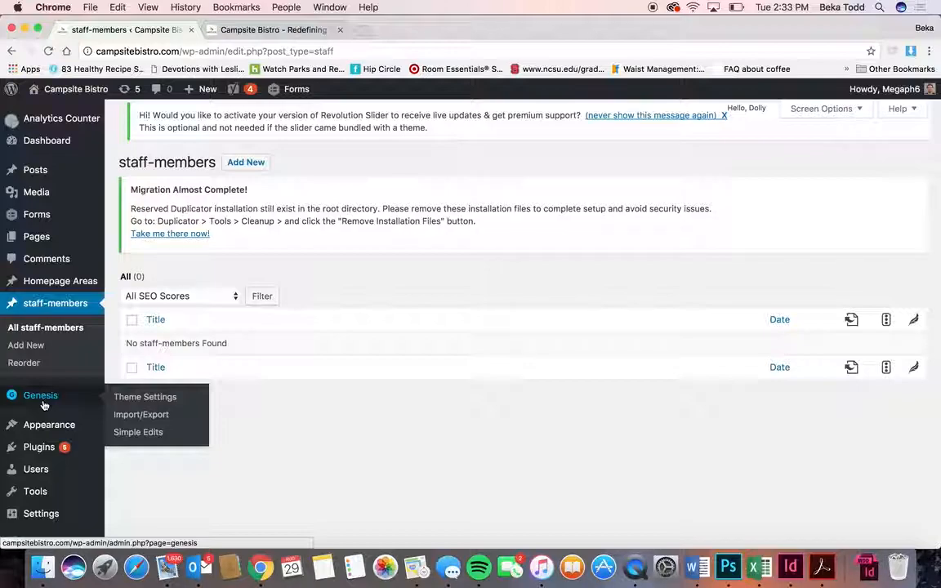
pyautogui.moveTo(42, 430)
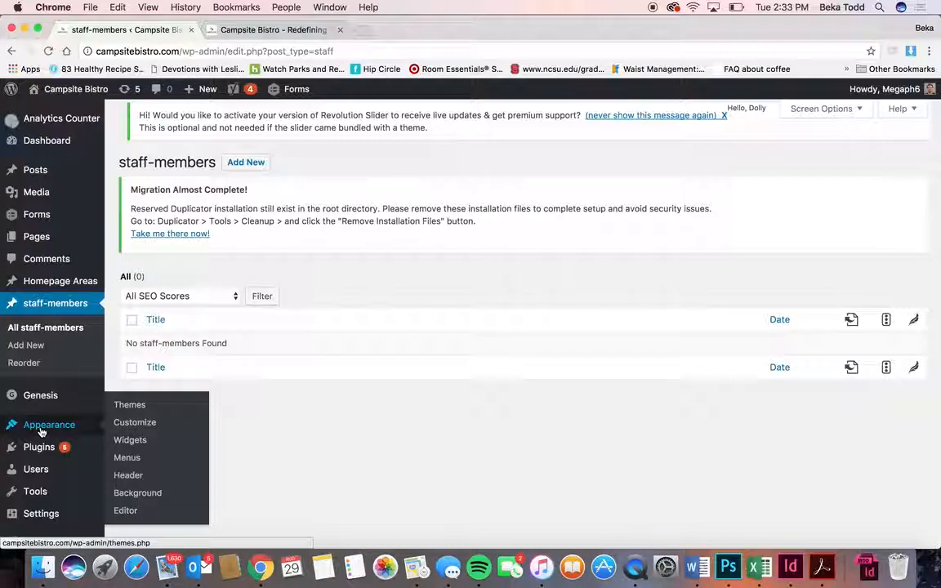
# - Open the Widgets page and compare it with the header on the live homepage
pyautogui.click(128, 446)
pyautogui.click(271, 29)
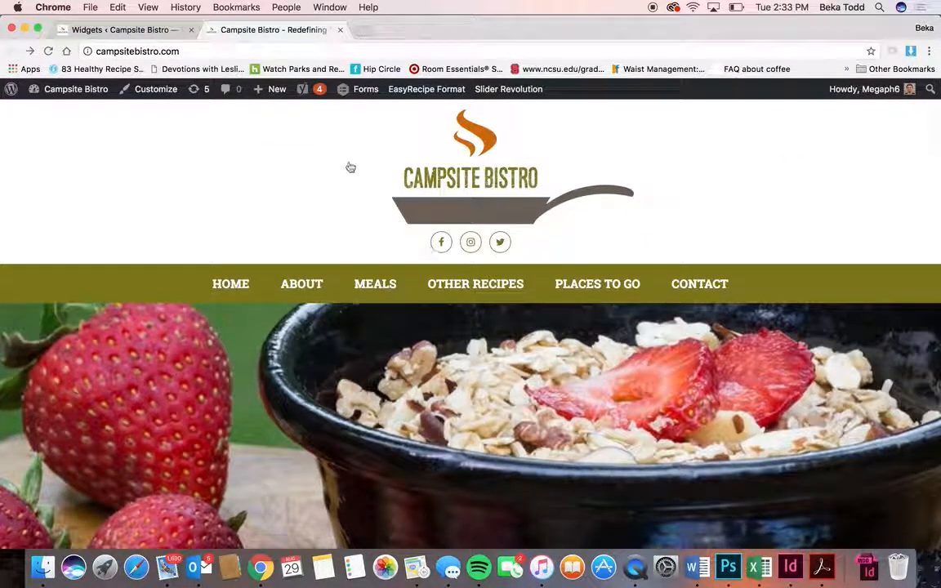
pyautogui.click(151, 31)
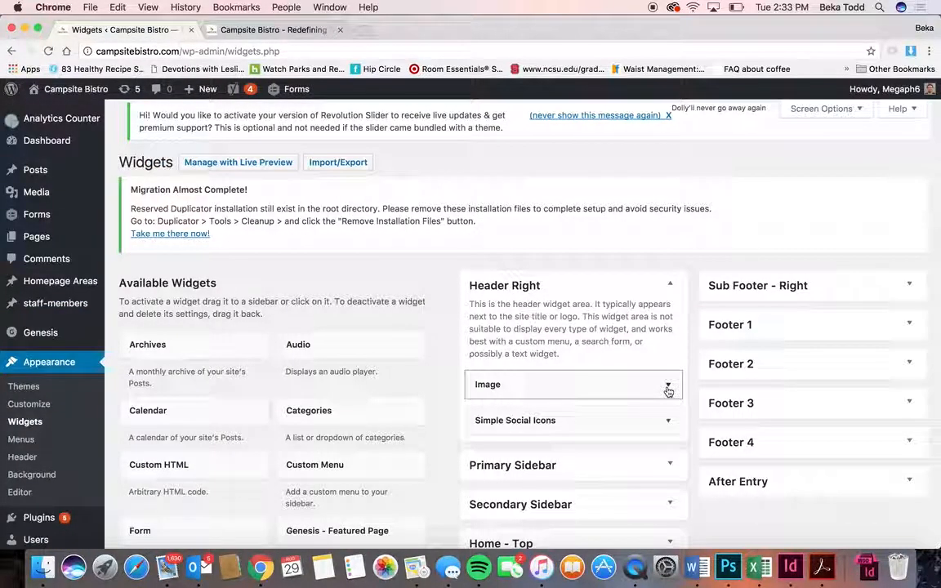
# - Expand the Image widget in the Header Right area and review its logo image, size and link settings
pyautogui.click(667, 387)
pyautogui.scroll(-2, 588, 485)
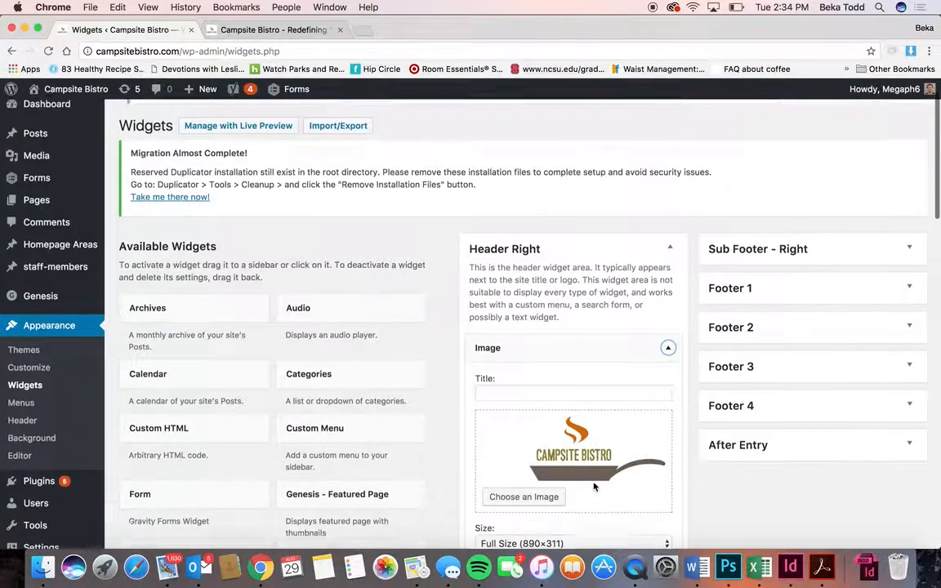
pyautogui.scroll(-4, 556, 482)
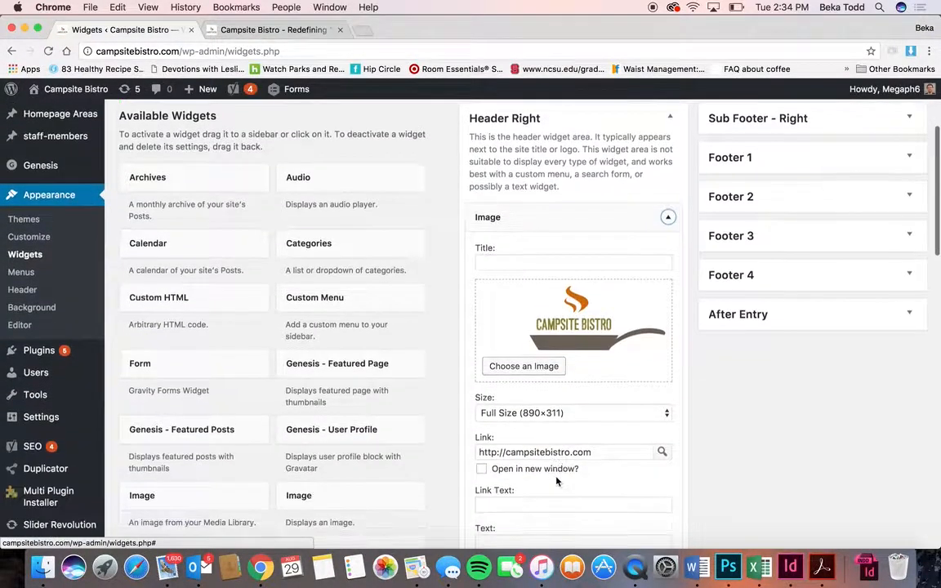
pyautogui.scroll(-1, 556, 481)
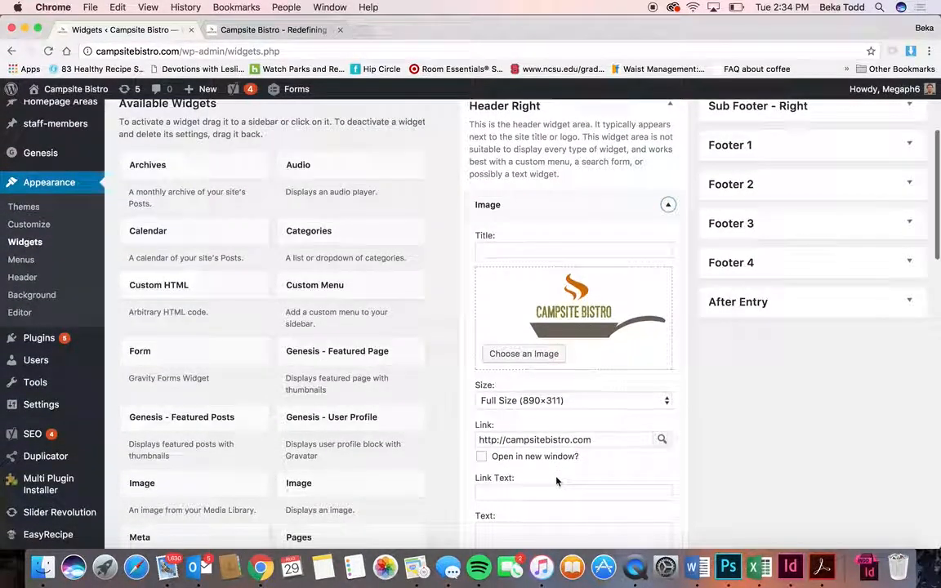
pyautogui.scroll(1, 556, 481)
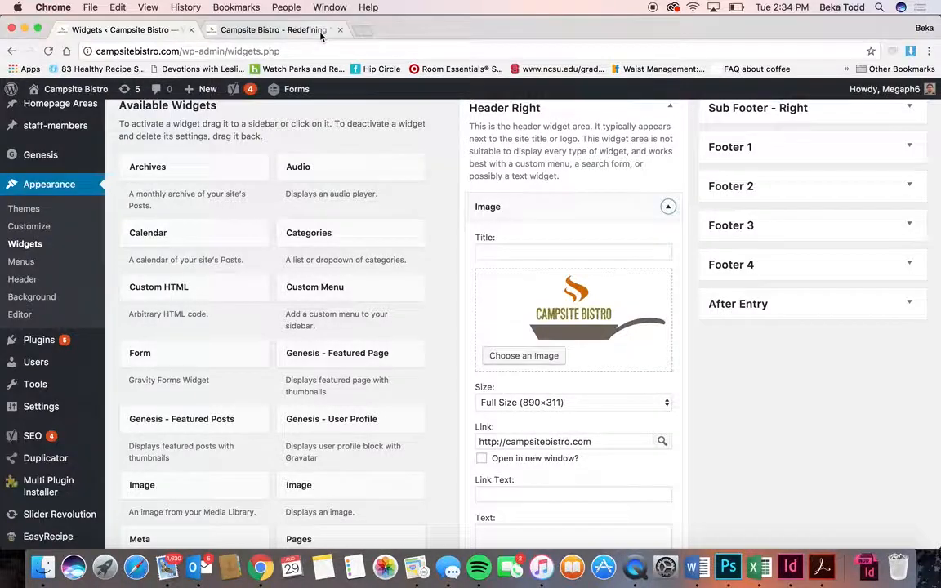
# - Check the header's social icons on the live site and review the Simple Social Icons widget's size, alignment and color settings
pyautogui.click(287, 27)
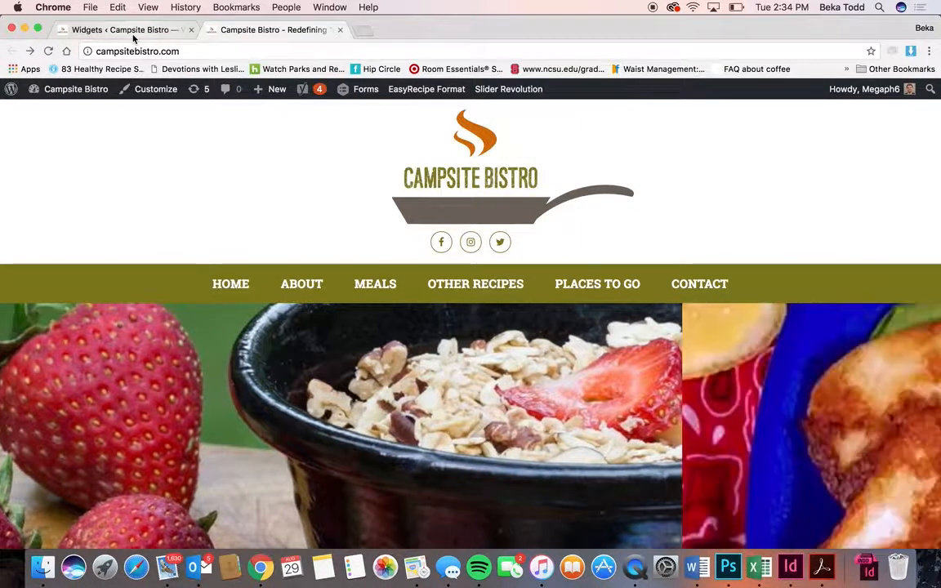
pyautogui.click(131, 31)
pyautogui.scroll(-5, 606, 422)
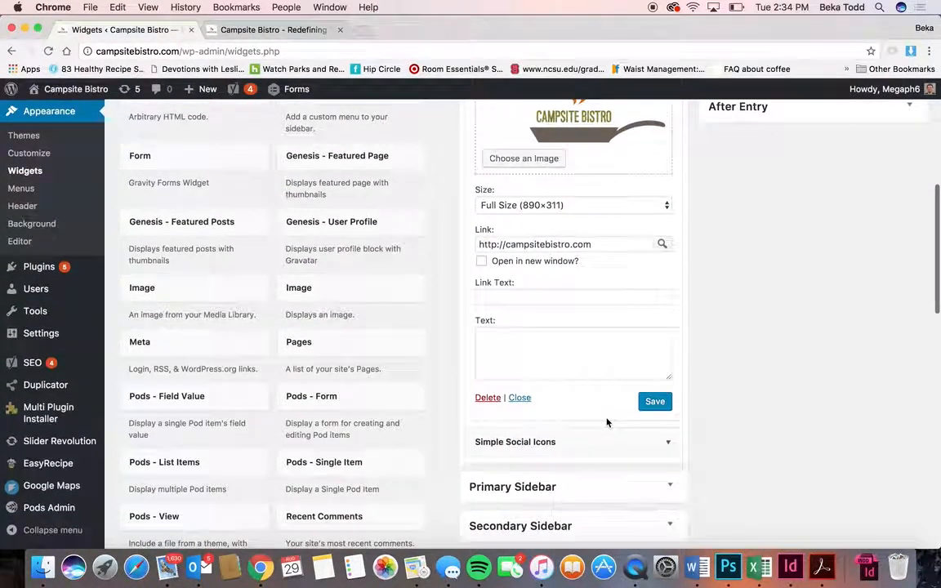
pyautogui.click(668, 442)
pyautogui.scroll(-4, 665, 449)
pyautogui.scroll(-5, 667, 450)
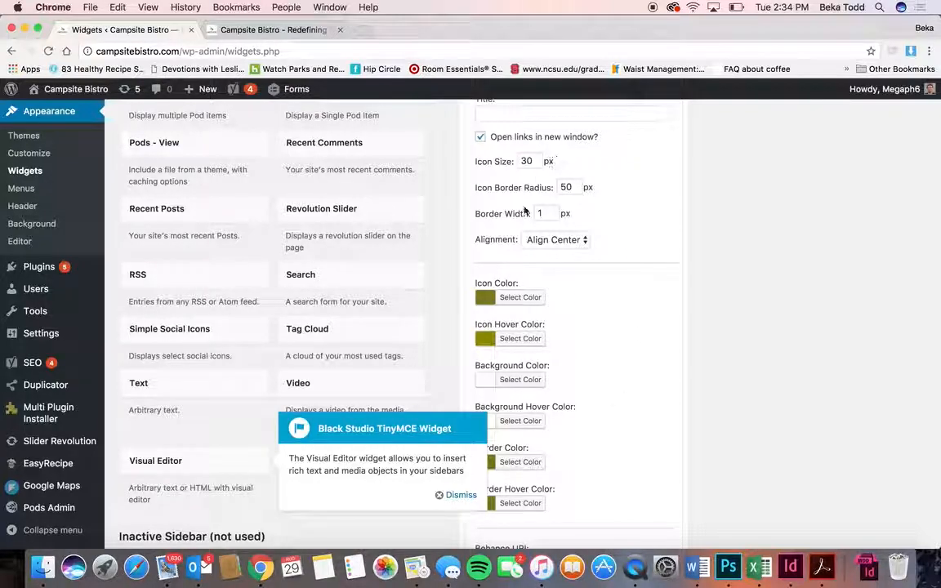
# - Review the social profile URI fields in the Header Right Simple Social Icons widget, including Facebook, Instagram and Twitter
pyautogui.scroll(-10, 598, 382)
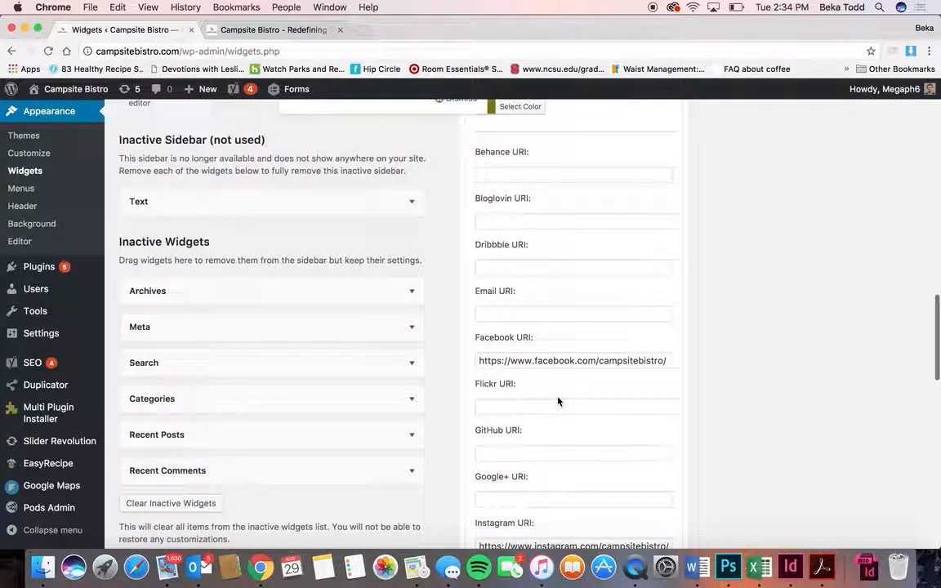
pyautogui.scroll(-3, 572, 515)
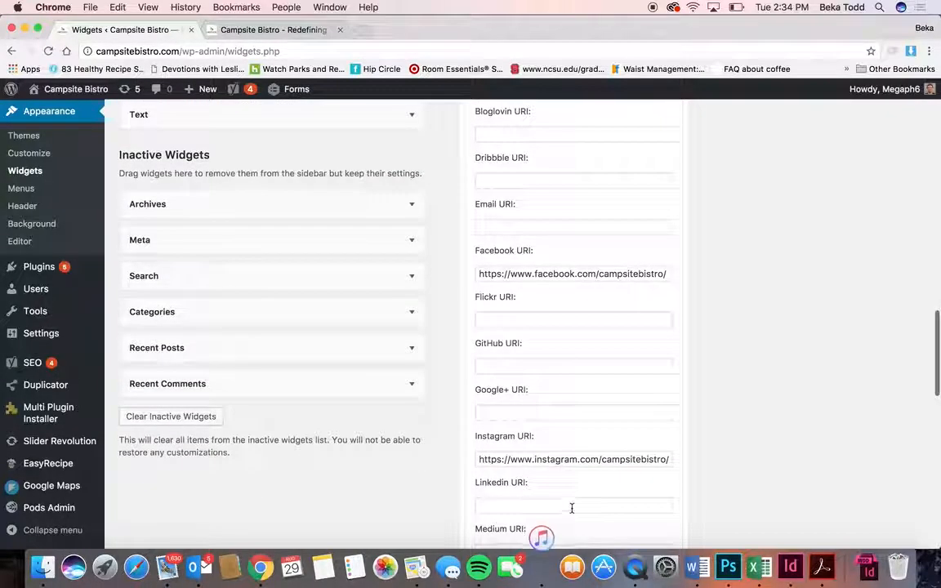
pyautogui.scroll(-3, 575, 291)
pyautogui.scroll(-7, 575, 292)
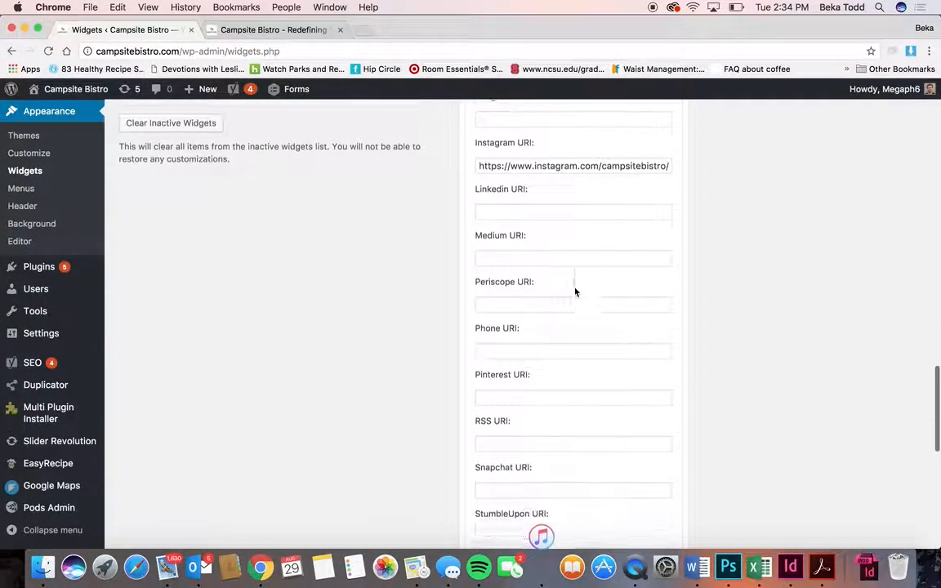
pyautogui.scroll(-3, 575, 292)
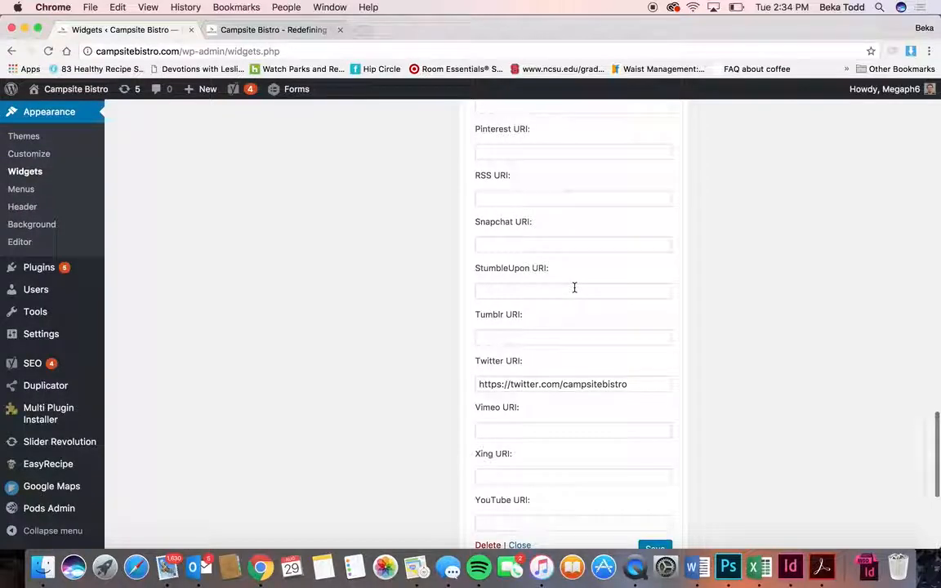
pyautogui.scroll(-4, 574, 287)
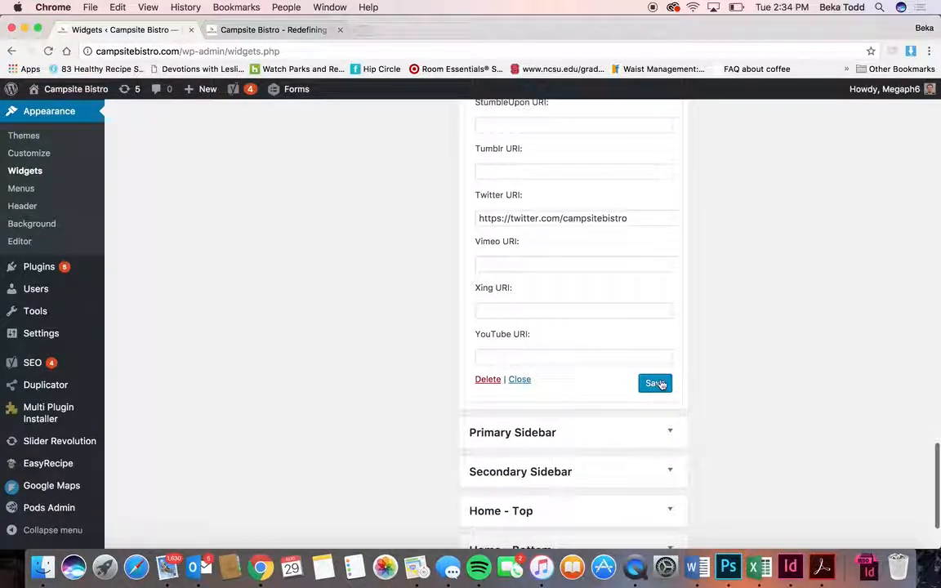
# - Expand the Primary Sidebar area on the Widgets page and check the live homepage for comparison
pyautogui.click(649, 439)
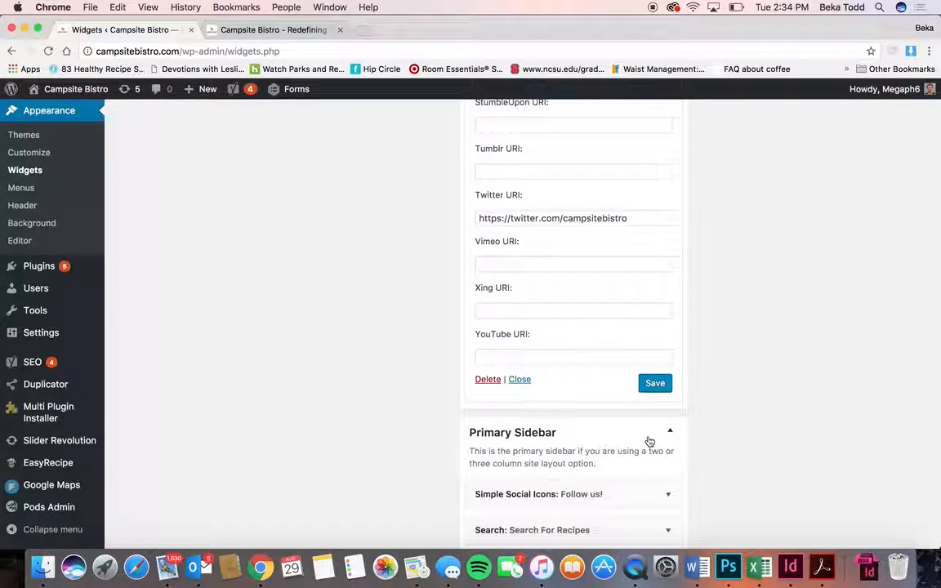
pyautogui.scroll(-4, 657, 441)
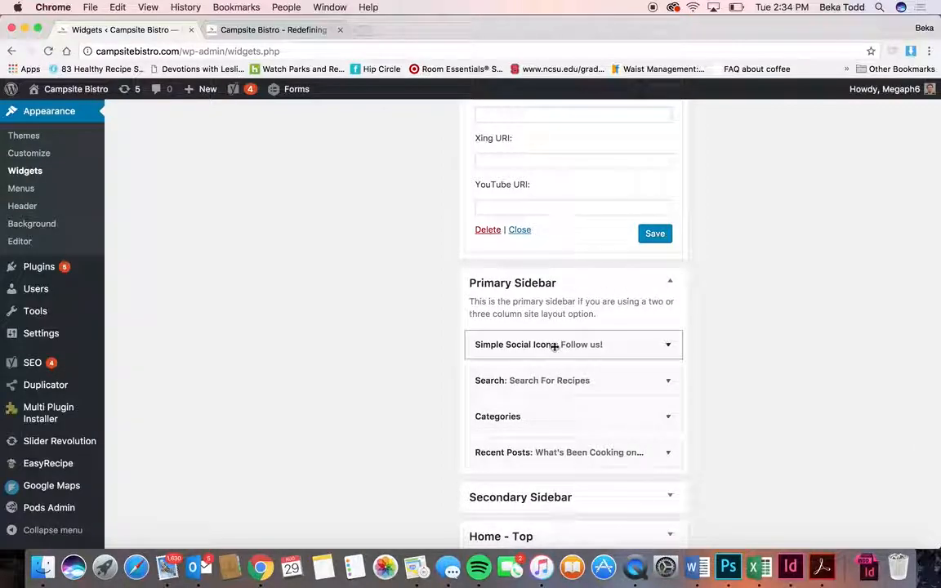
pyautogui.click(260, 29)
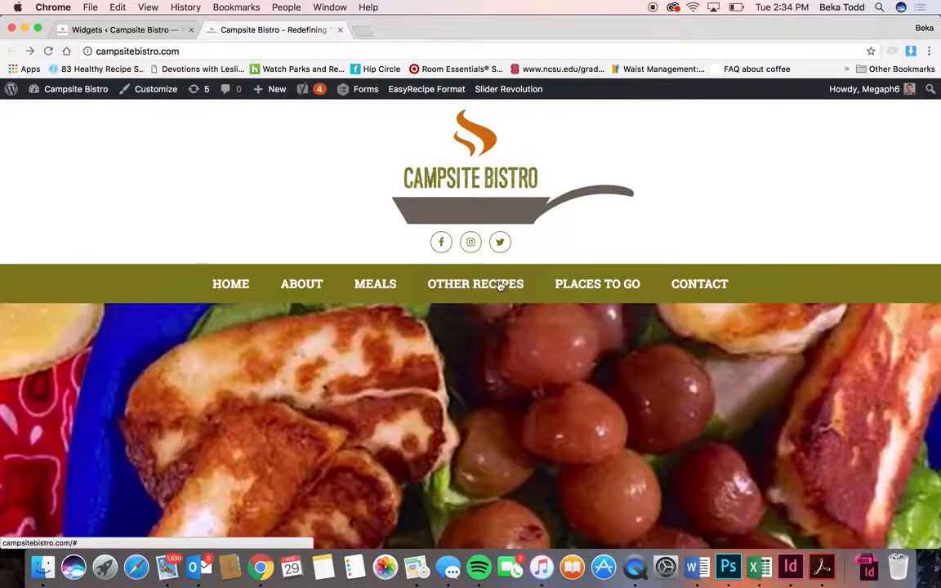
pyautogui.click(123, 29)
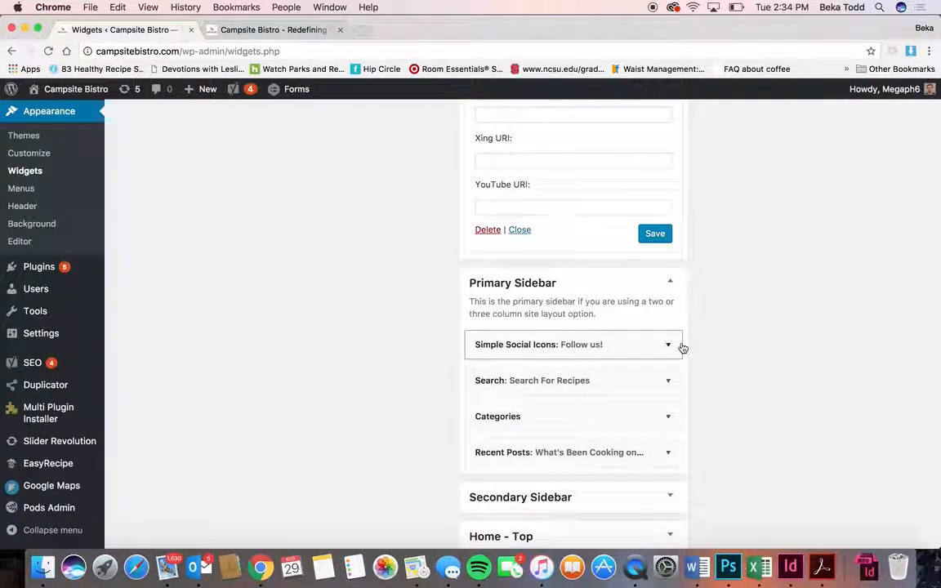
pyautogui.scroll(-2, 682, 348)
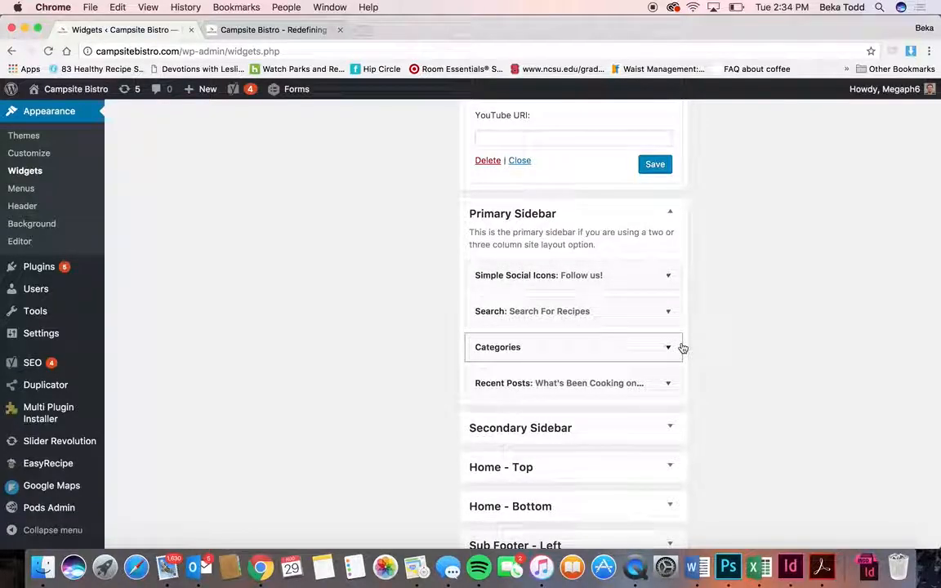
# - Expand the Primary Sidebar's "Follow us!" Simple Social Icons widget, review its size, alignment and color settings, and collapse it
pyautogui.click(658, 278)
pyautogui.scroll(-5, 658, 282)
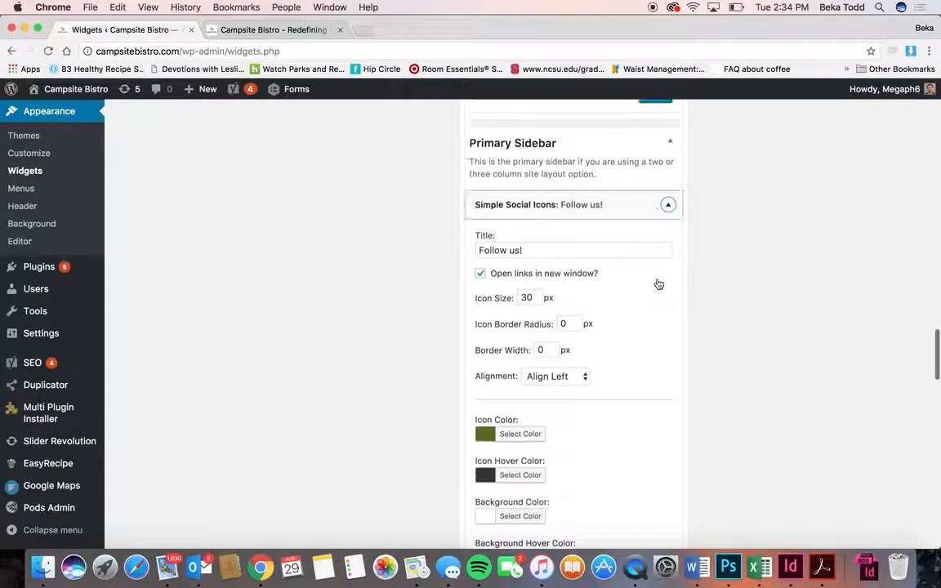
pyautogui.scroll(-5, 658, 283)
pyautogui.scroll(6, 658, 282)
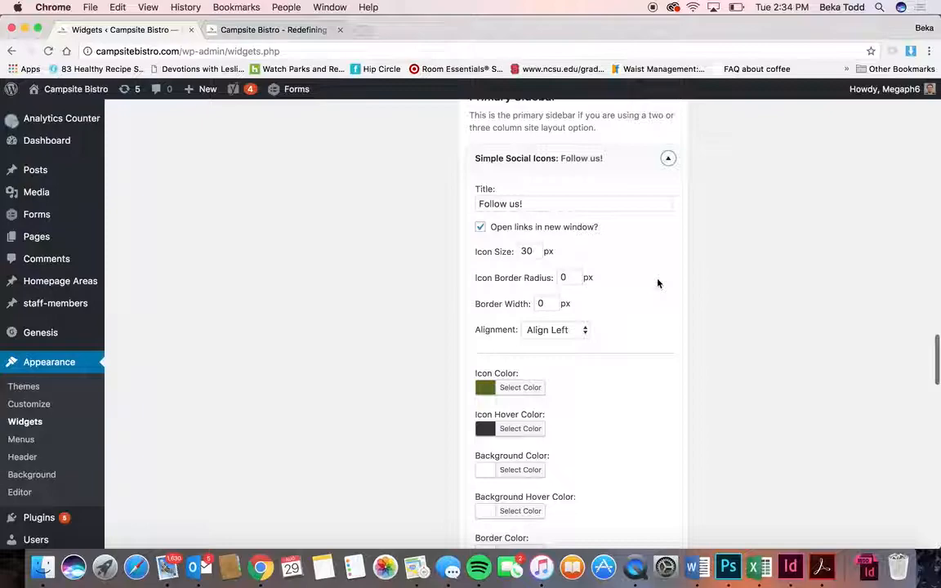
pyautogui.click(658, 168)
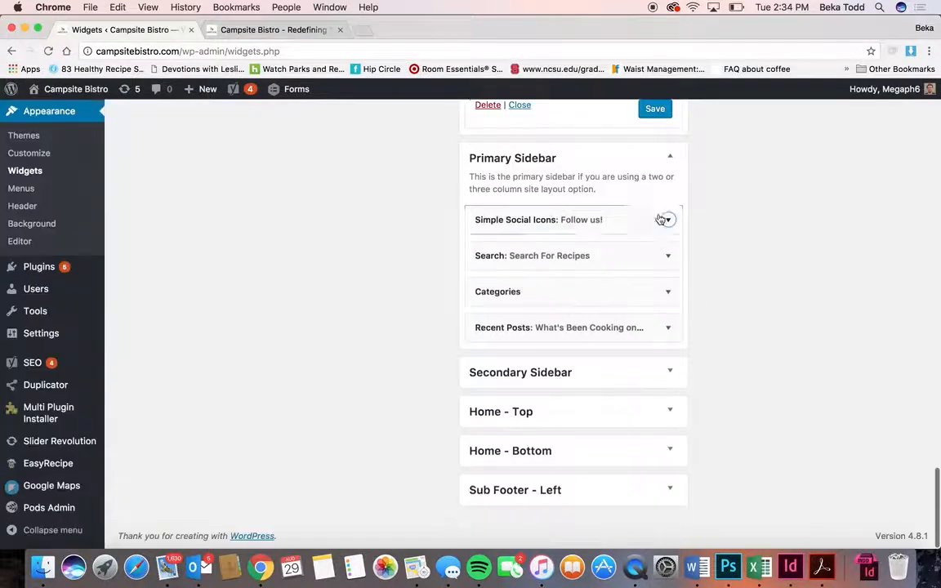
# - Expand the Primary Sidebar's Search widget and view the Side Dishes category page on the live site, returning to the homepage
pyautogui.click(658, 256)
pyautogui.click(299, 33)
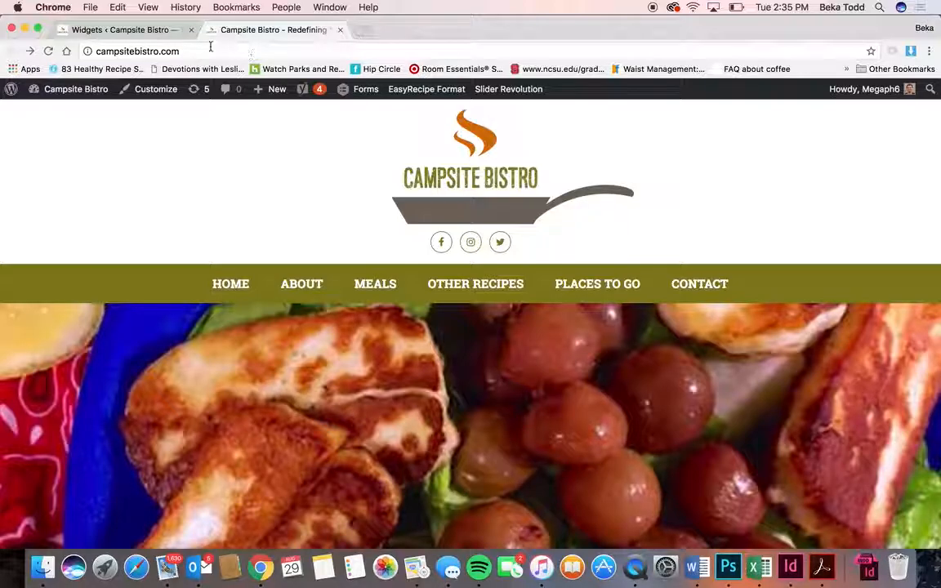
pyautogui.moveTo(493, 284)
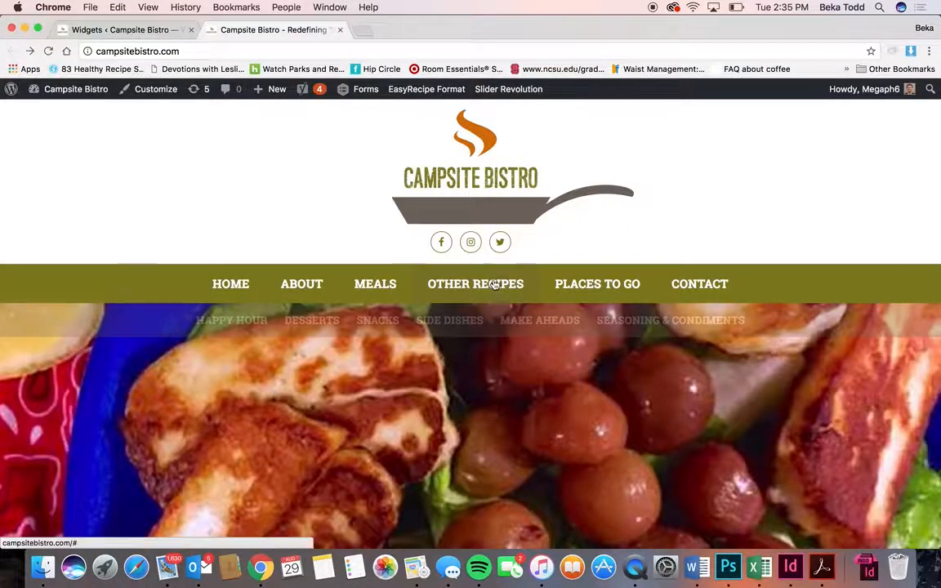
pyautogui.click(450, 316)
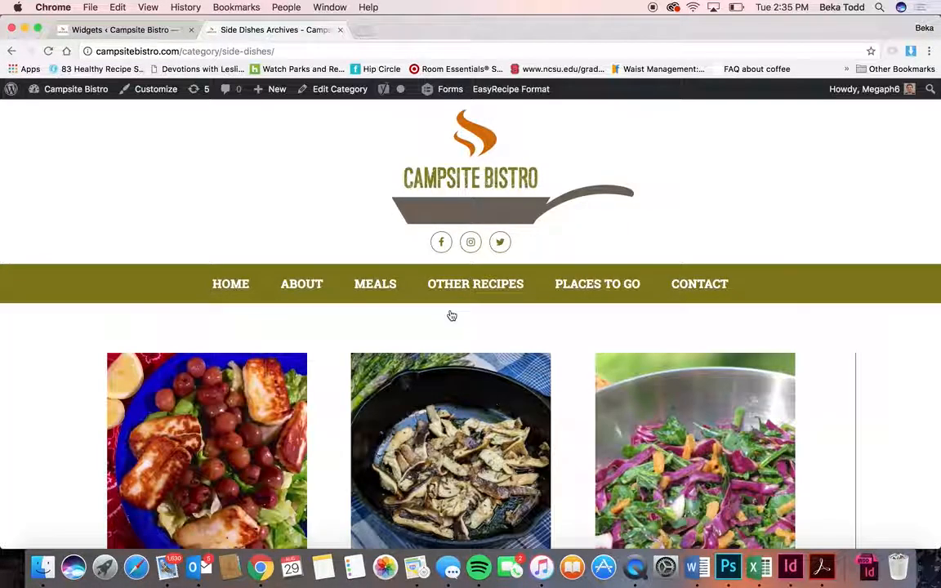
pyautogui.scroll(-10, 451, 315)
pyautogui.scroll(10, 451, 315)
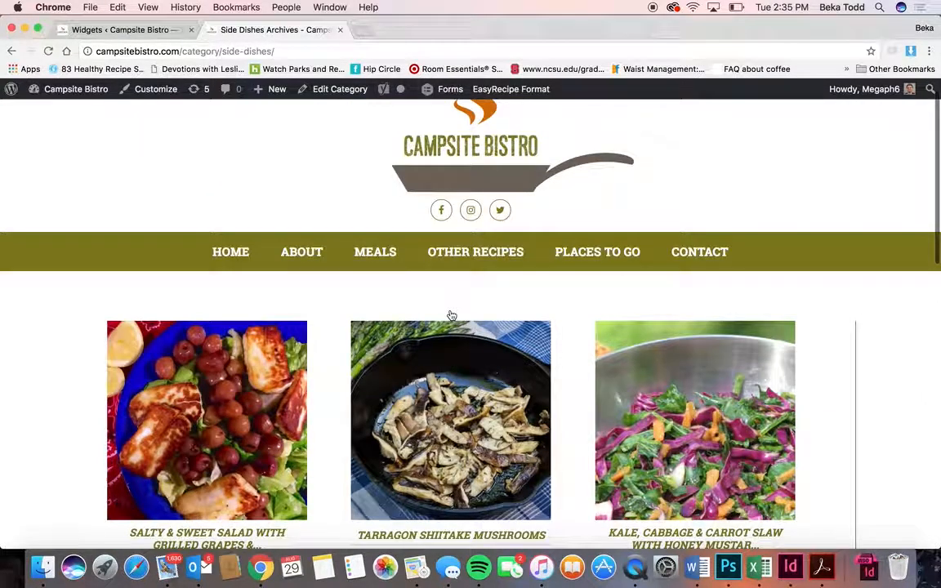
pyautogui.hscroll(-5, 451, 315)
# - View the Breakfast category page on the live site and return to the Widgets page
pyautogui.moveTo(377, 283)
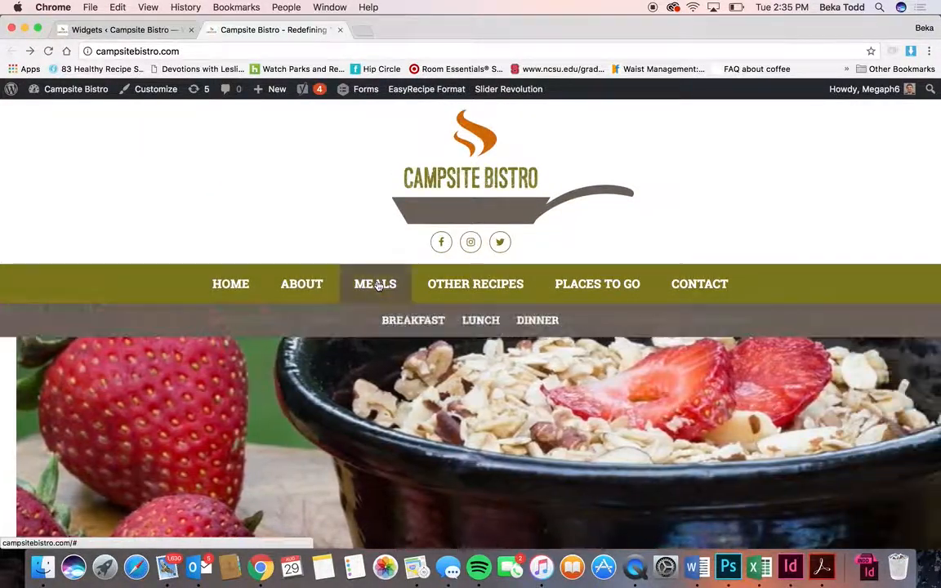
pyautogui.click(412, 320)
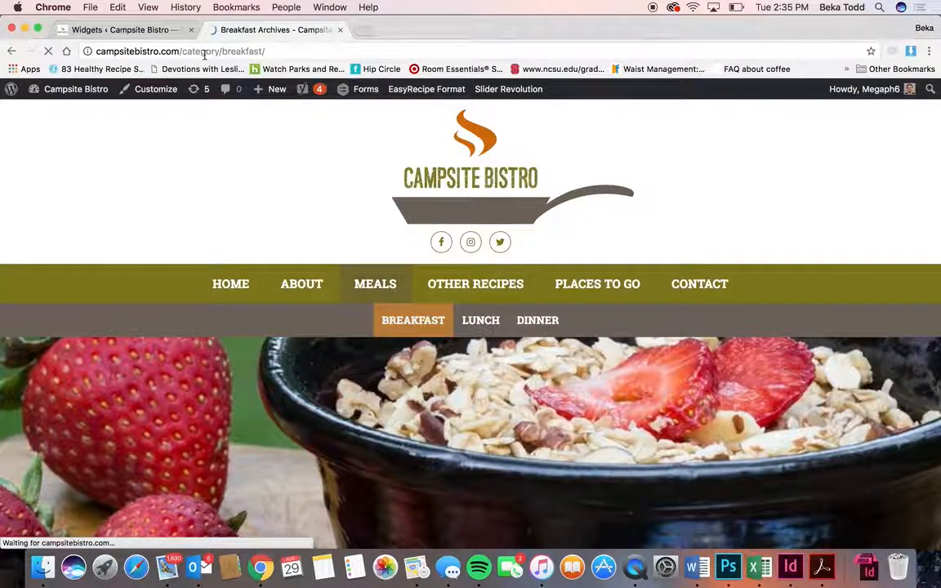
pyautogui.scroll(-5, 390, 321)
pyautogui.hscroll(-5, 390, 322)
pyautogui.click(112, 30)
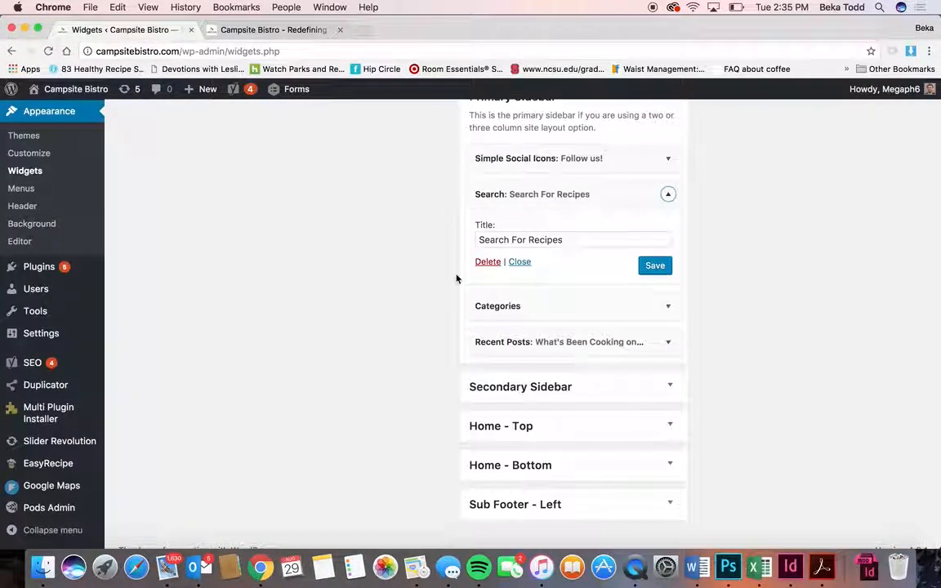
# - Open and close the Recent Posts widget and the Secondary Sidebar area to check their contents
pyautogui.scroll(-1, 456, 277)
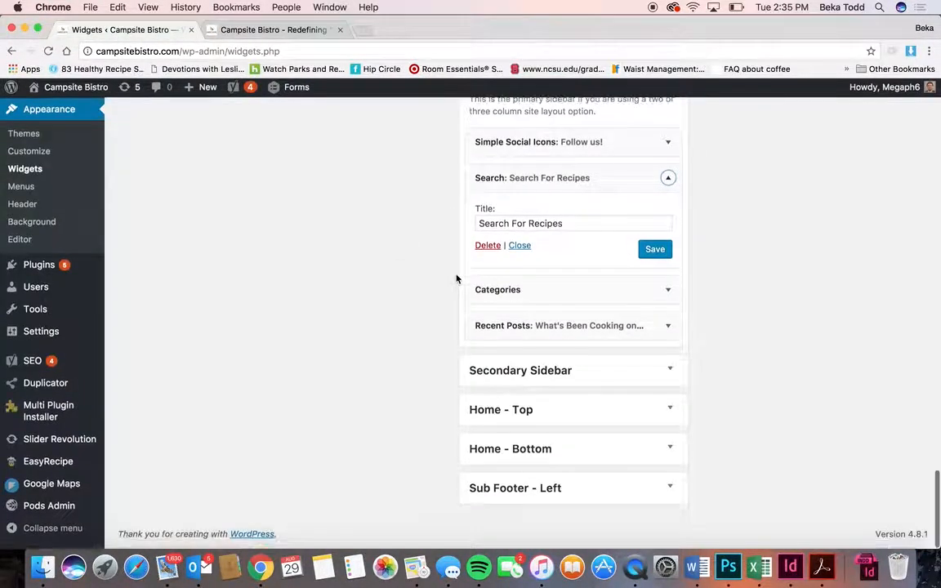
pyautogui.click(668, 329)
pyautogui.click(668, 329)
pyautogui.click(670, 375)
pyautogui.click(670, 382)
# - Expand the Home - Top area and compare its Revolution Slider widget's settings with the slider on the live homepage
pyautogui.click(661, 412)
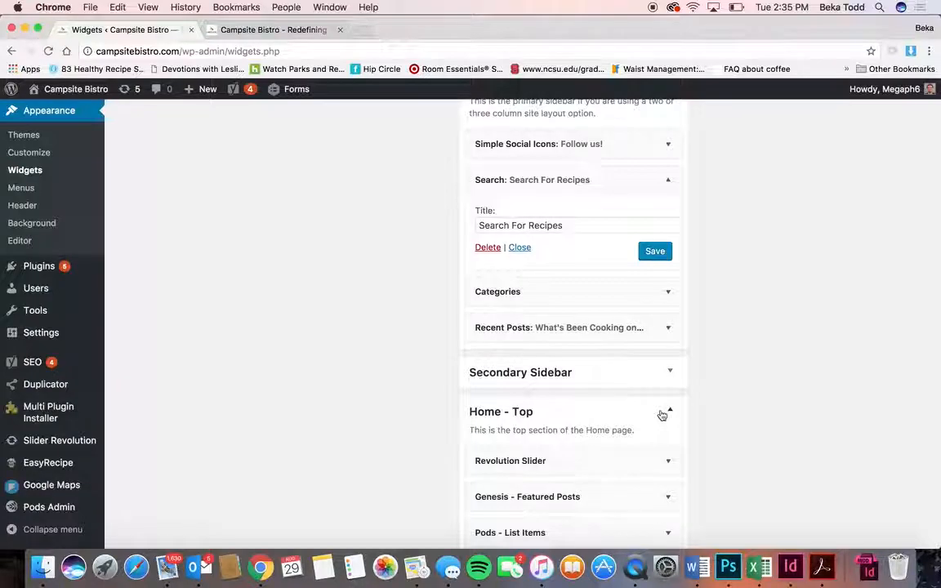
pyautogui.scroll(-3, 661, 412)
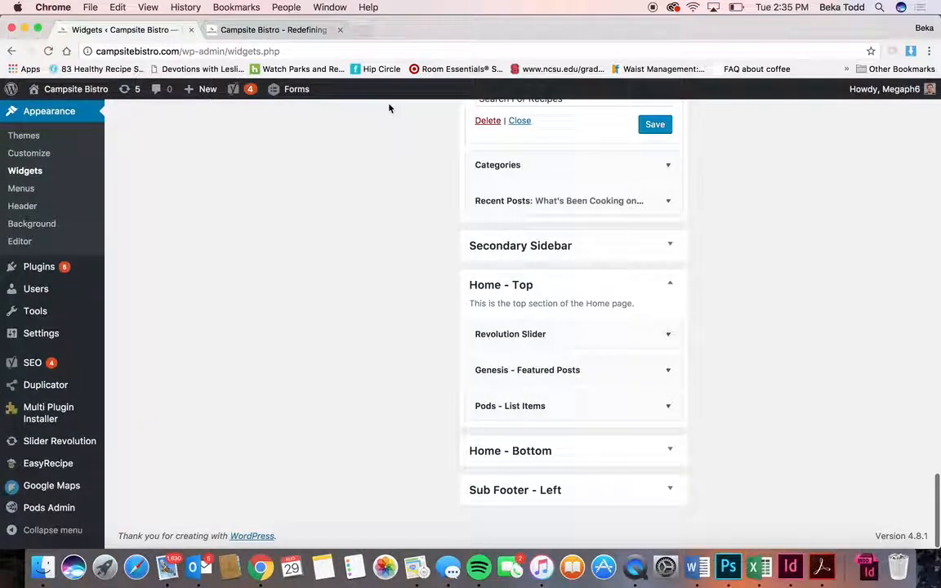
pyautogui.click(666, 335)
pyautogui.scroll(-2, 593, 406)
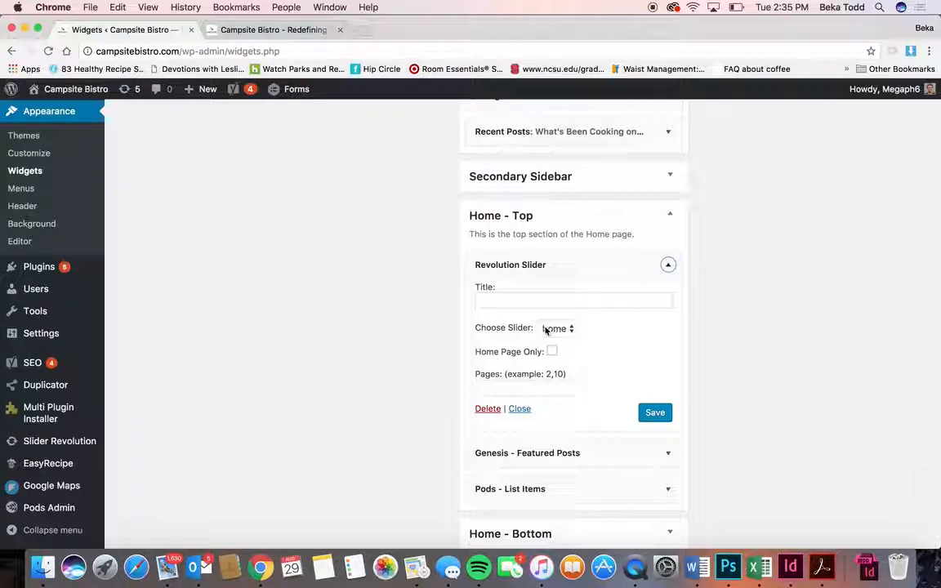
pyautogui.click(293, 31)
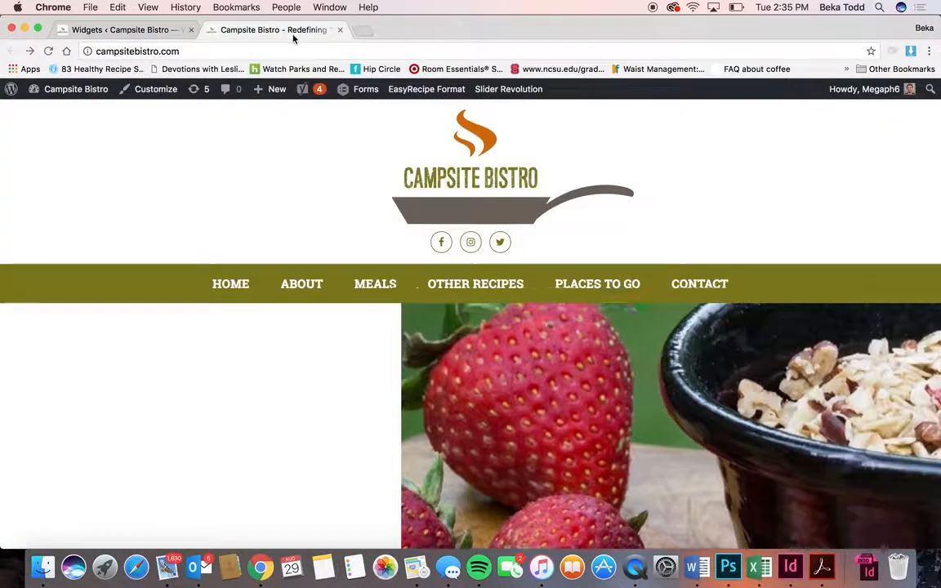
pyautogui.scroll(-5, 584, 399)
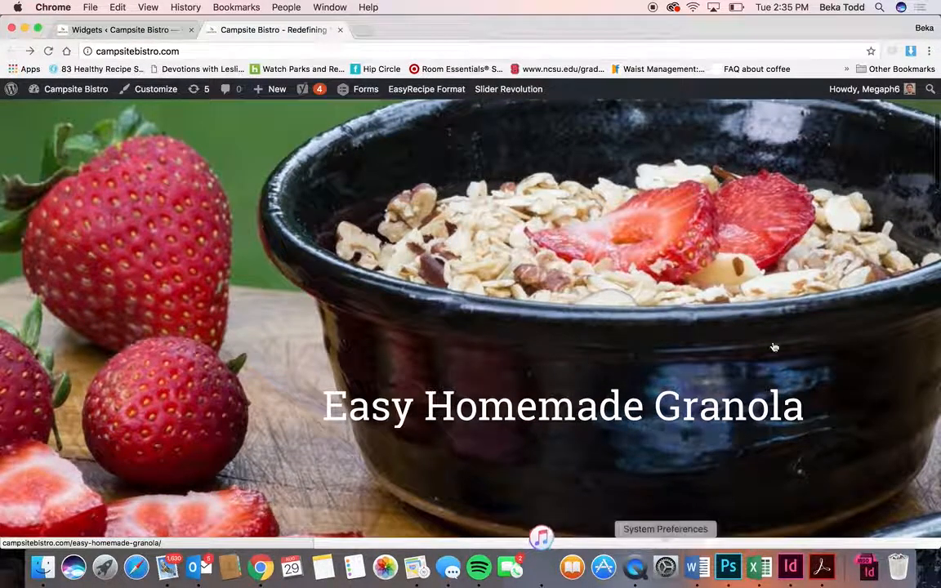
pyautogui.click(114, 29)
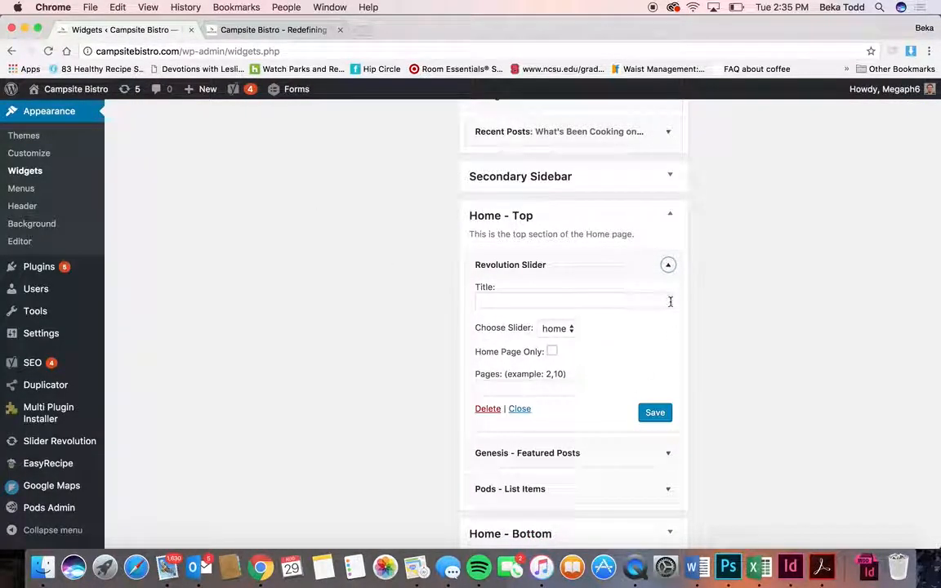
# - Expand the Genesis - Featured Posts widget in Home - Top, review its post, content and image settings, and collapse it
pyautogui.click(657, 454)
pyautogui.scroll(-5, 657, 453)
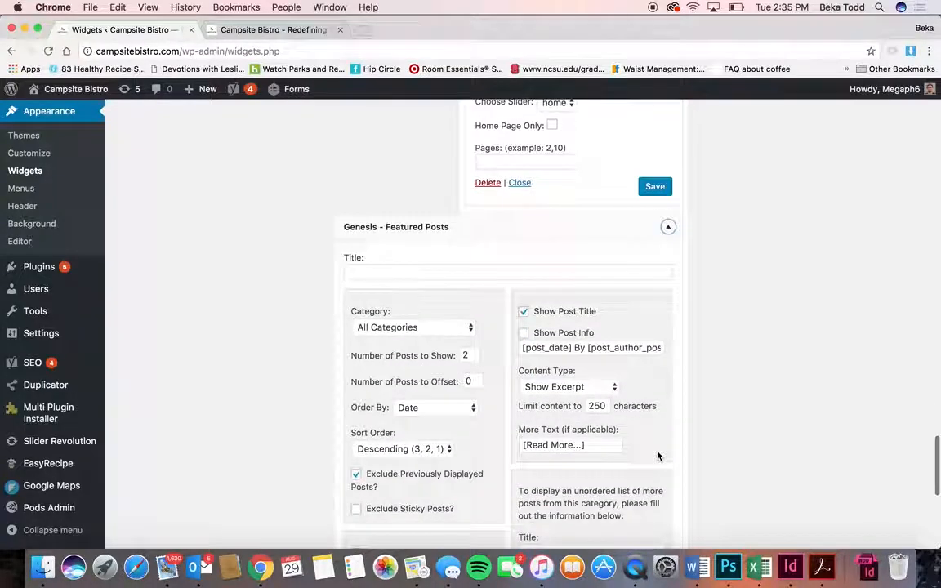
pyautogui.scroll(-6, 657, 456)
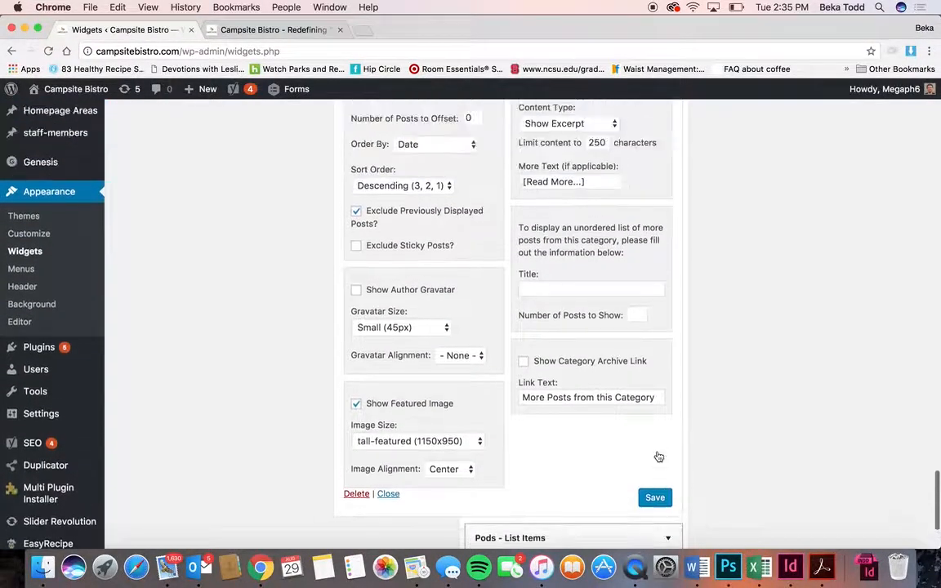
pyautogui.scroll(3, 658, 456)
pyautogui.click(665, 107)
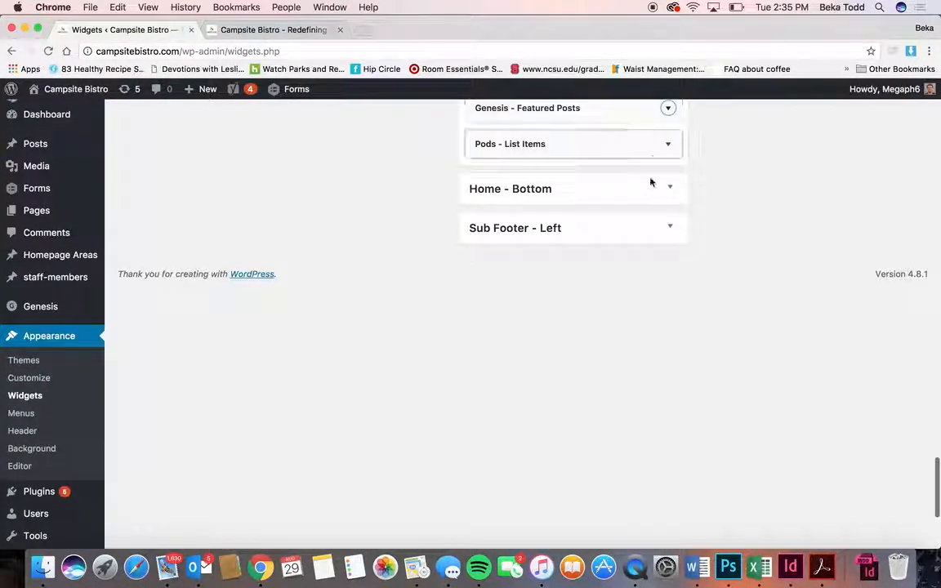
# - Expand the Pods - List Items widget in Home - Top, review its pod and template settings, and collapse it
pyautogui.scroll(6, 653, 157)
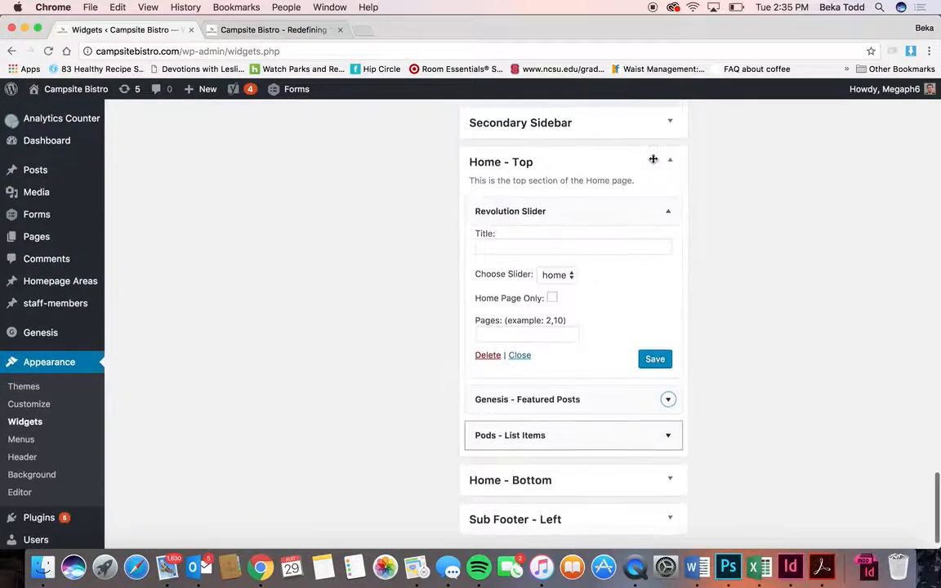
pyautogui.click(668, 435)
pyautogui.scroll(-3, 665, 456)
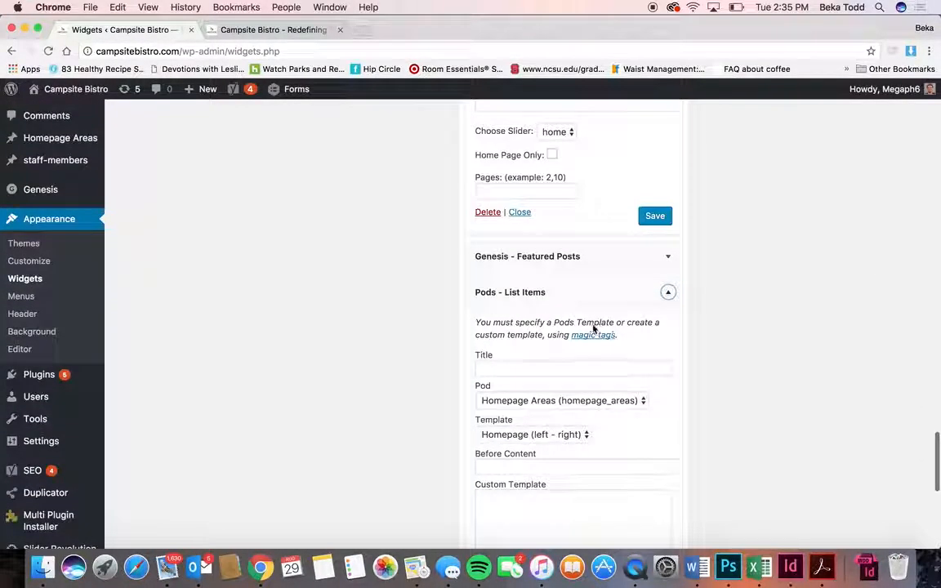
pyautogui.click(668, 293)
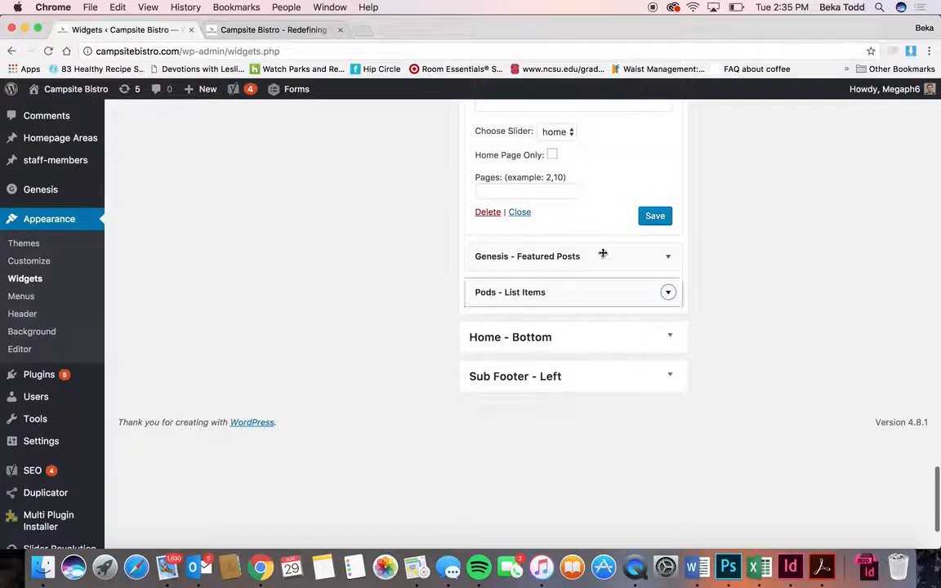
# - Examine the featured posts and homepage area sections on the live homepage to match them with the Home - Top widgets
pyautogui.click(253, 30)
pyautogui.scroll(-10, 456, 287)
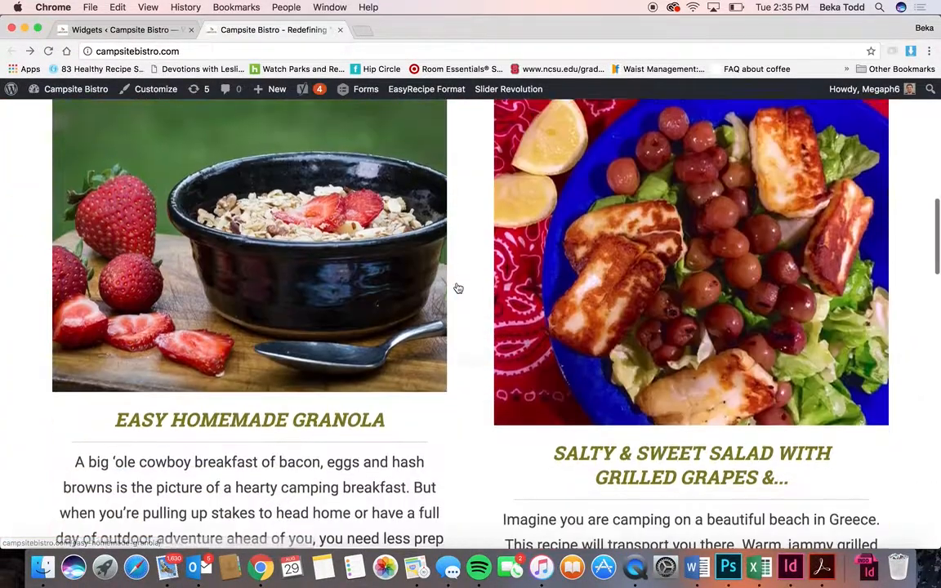
pyautogui.scroll(10, 458, 288)
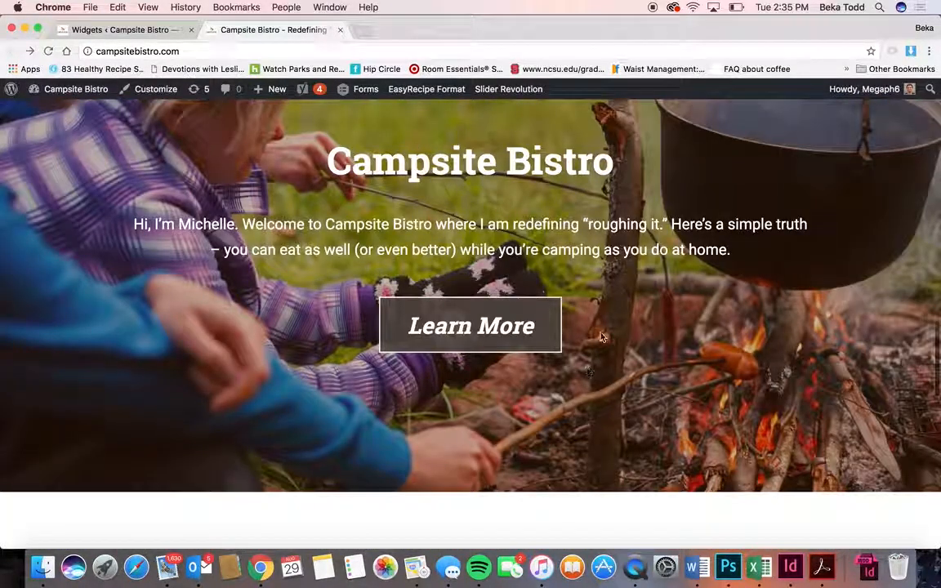
# - Compare the Breakfast, Lunch and Dinner sections on the live homepage with the widgets in the Home - Bottom area
pyautogui.scroll(-10, 611, 434)
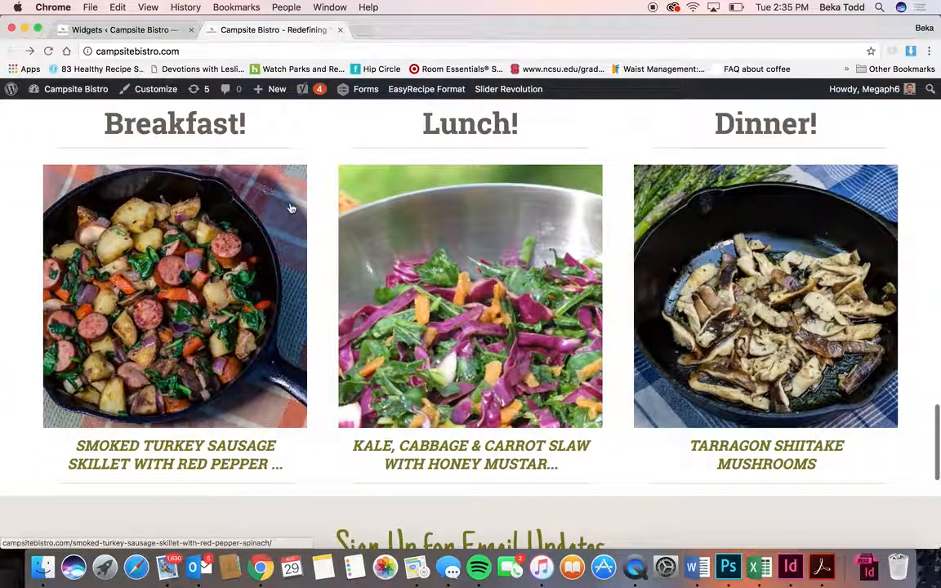
pyautogui.click(137, 31)
pyautogui.click(627, 330)
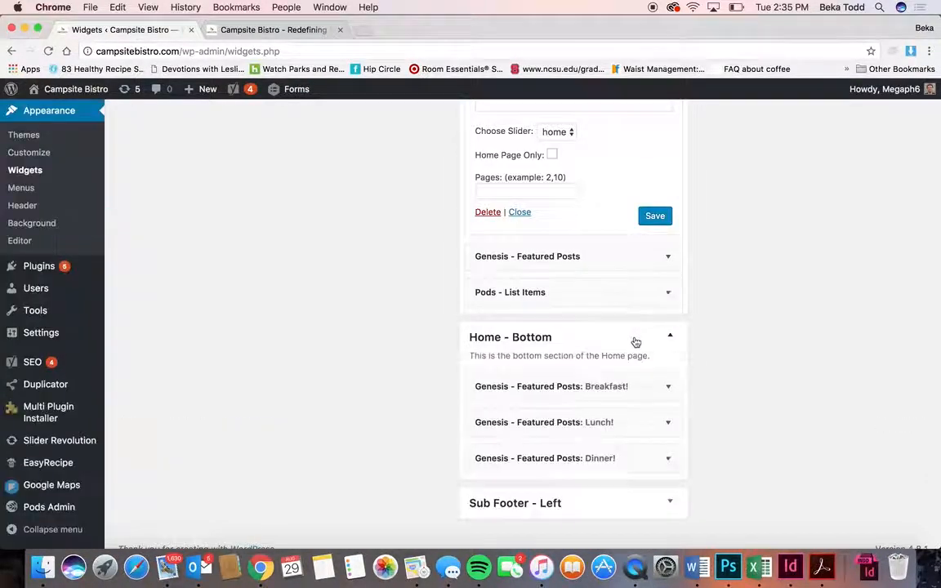
pyautogui.scroll(-1, 636, 342)
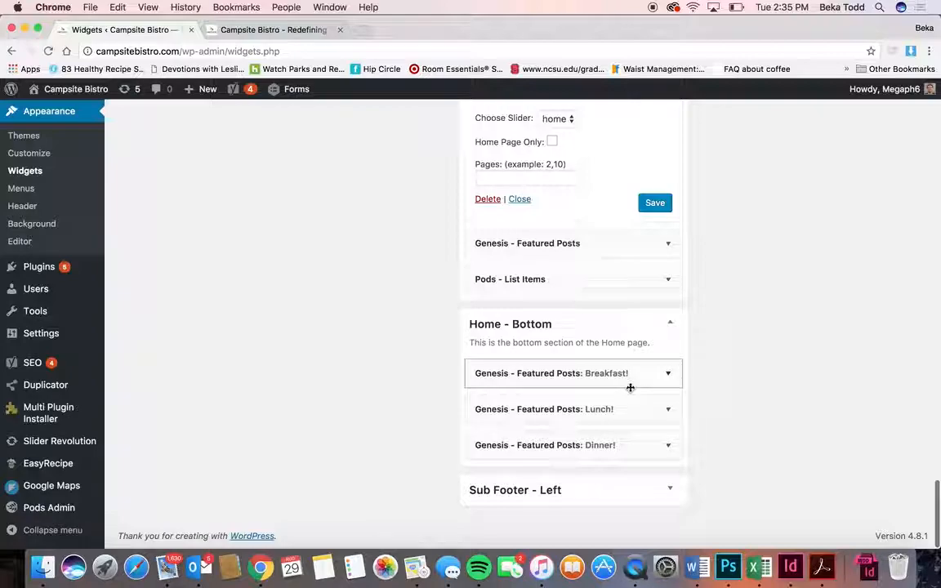
# - Expand the Sub Footer - Left widget area and check its contents
pyautogui.click(664, 493)
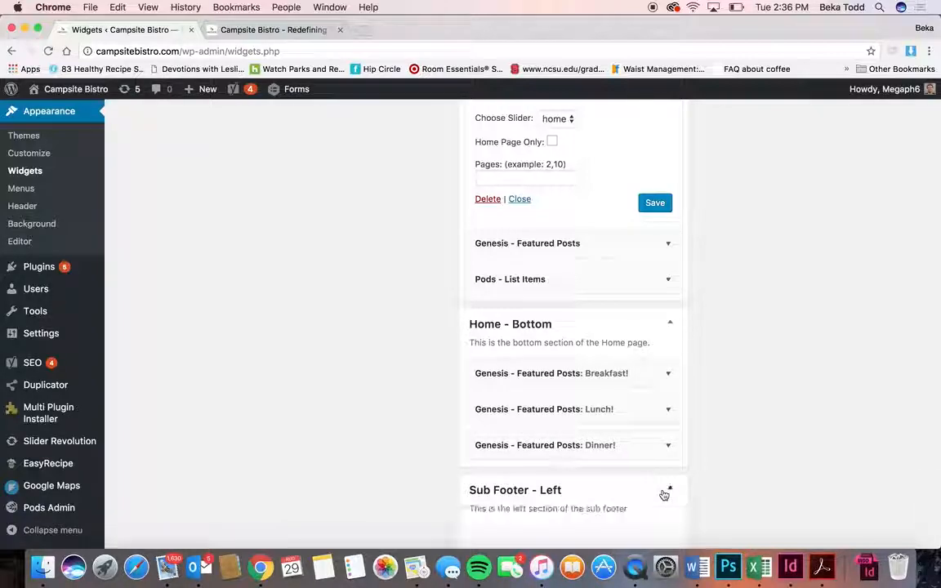
pyautogui.scroll(-2, 663, 494)
pyautogui.scroll(15, 664, 494)
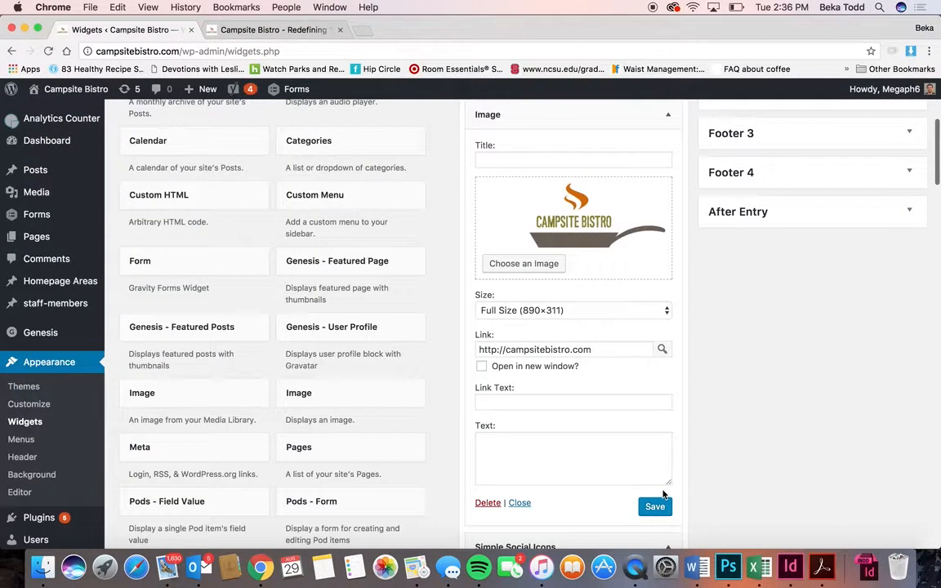
# - Expand Footer 1 and its Sign Up for Email Updates form widget to review the title and form settings
pyautogui.scroll(5, 664, 494)
pyautogui.click(912, 270)
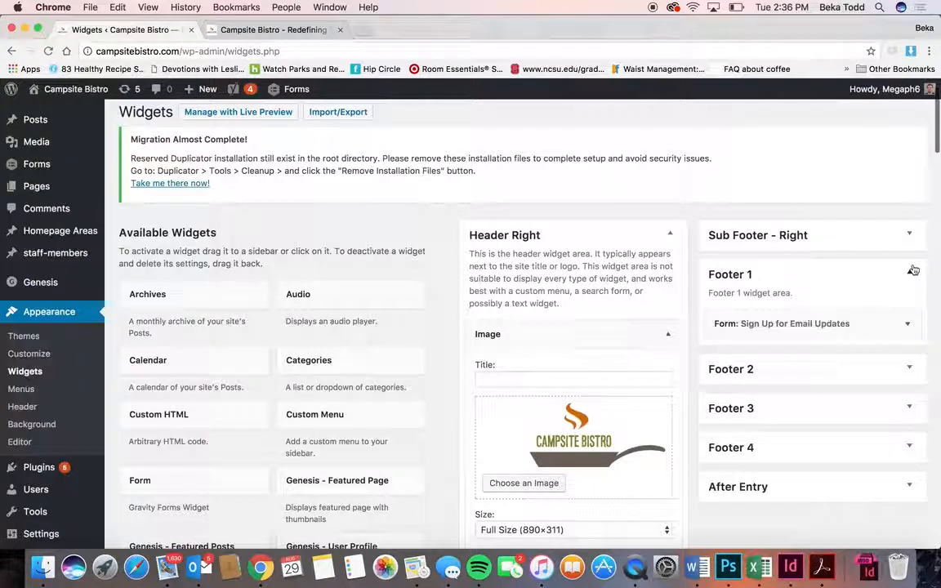
pyautogui.click(912, 327)
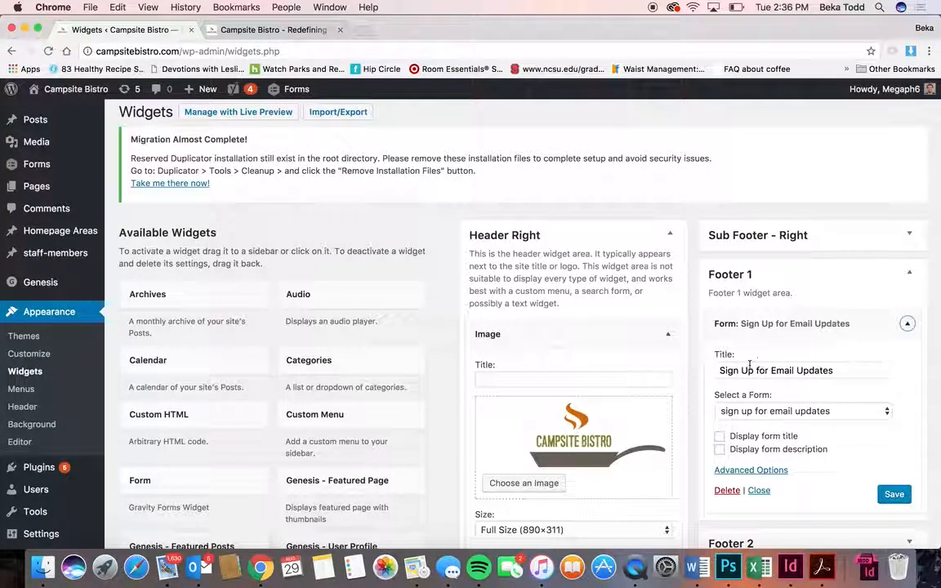
pyautogui.scroll(-3, 829, 416)
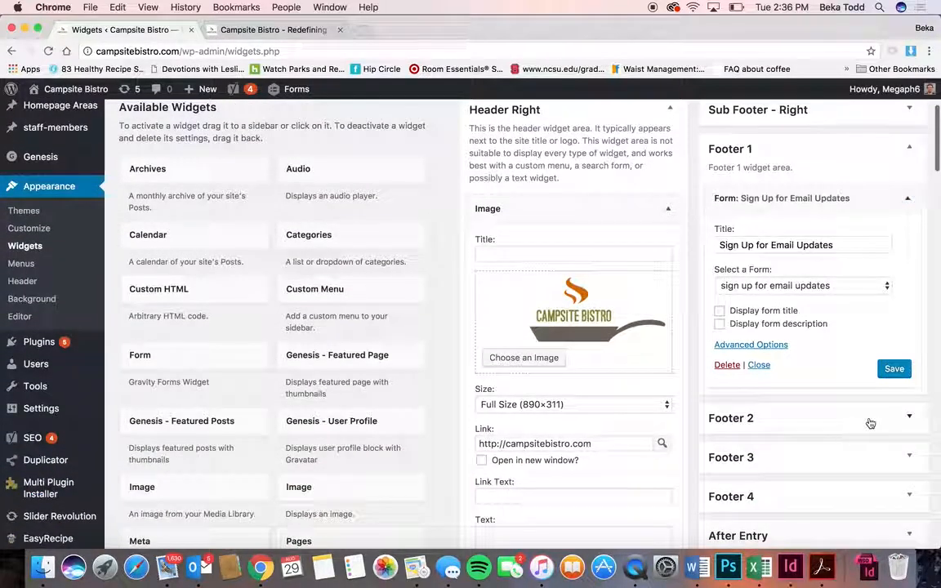
# - Expand the Footer 2, Footer 3 and Footer 4 areas and review the Custom Menu widgets in Footer 2 and Footer 3
pyautogui.click(871, 422)
pyautogui.click(907, 466)
pyautogui.scroll(-3, 909, 466)
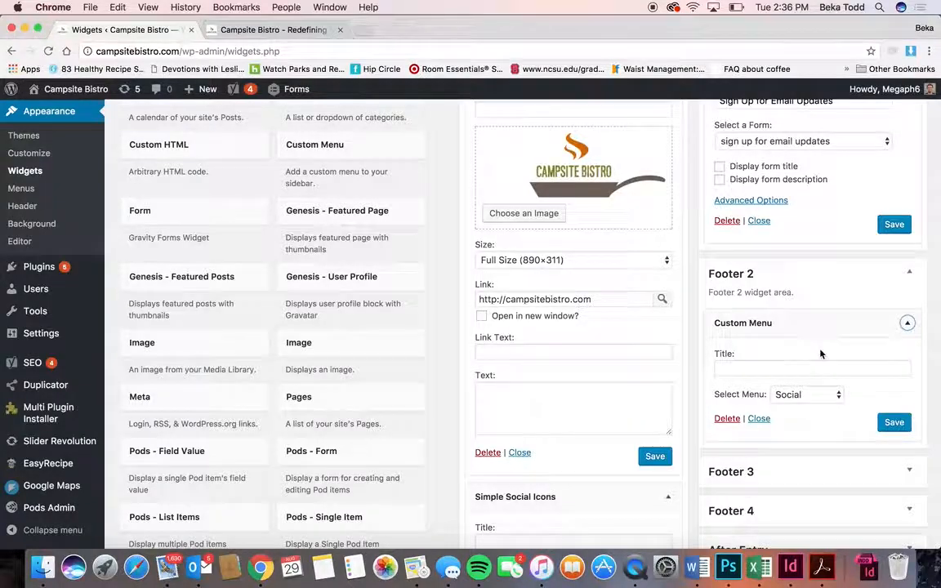
pyautogui.scroll(-2, 823, 359)
pyautogui.click(841, 383)
pyautogui.click(878, 430)
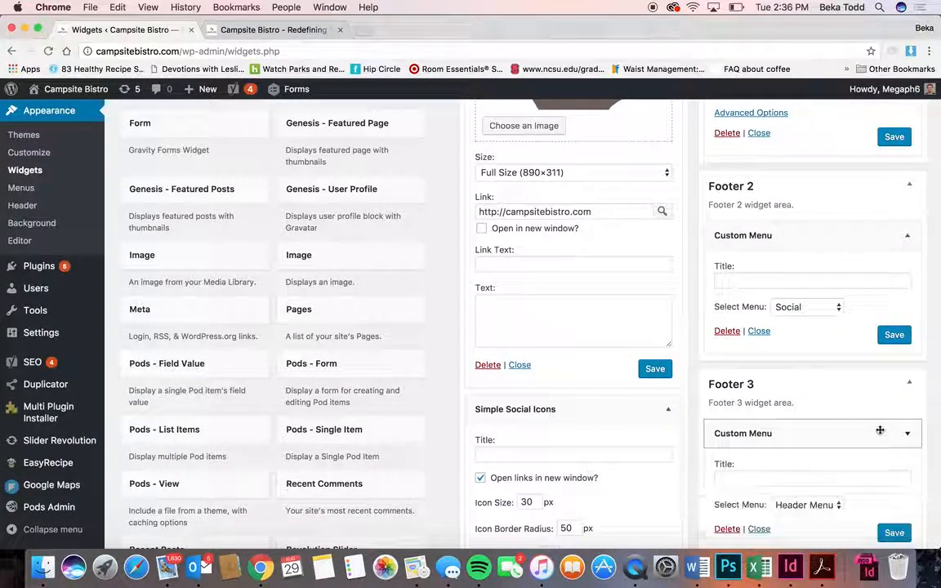
pyautogui.scroll(-2, 882, 431)
pyautogui.click(844, 485)
pyautogui.scroll(-3, 843, 484)
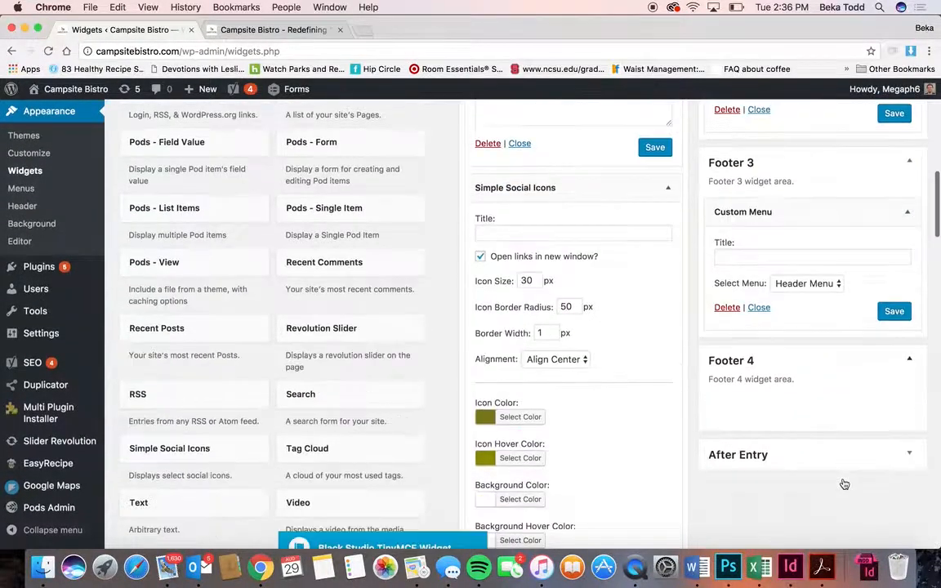
# - Examine the footer and header of the live homepage, and return to the Widgets page
pyautogui.click(269, 30)
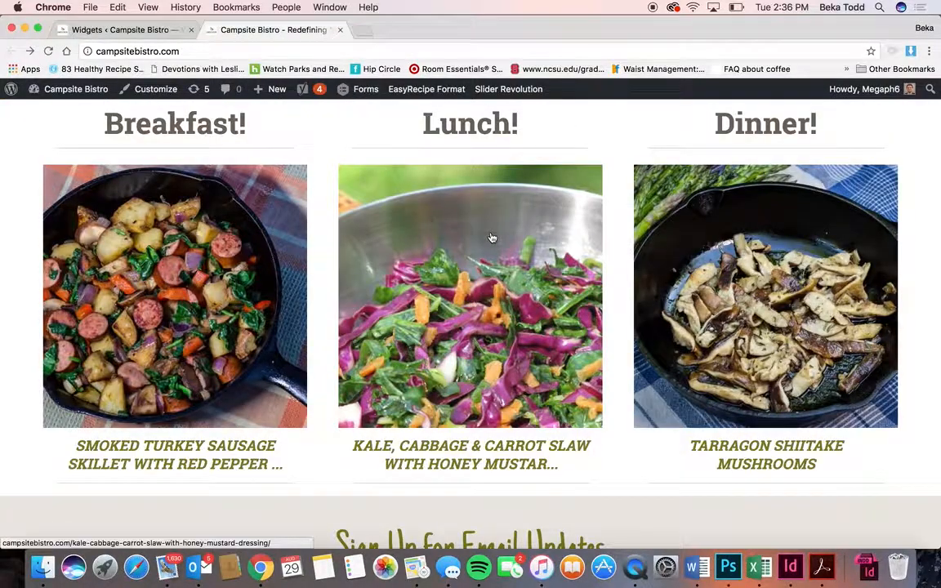
pyautogui.scroll(-5, 490, 237)
pyautogui.scroll(15, 492, 236)
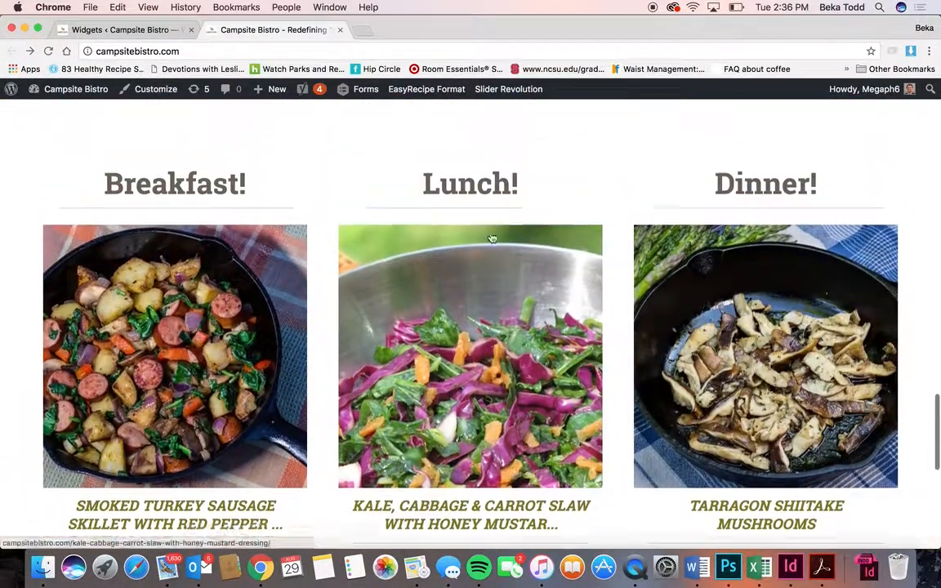
pyautogui.scroll(5, 491, 237)
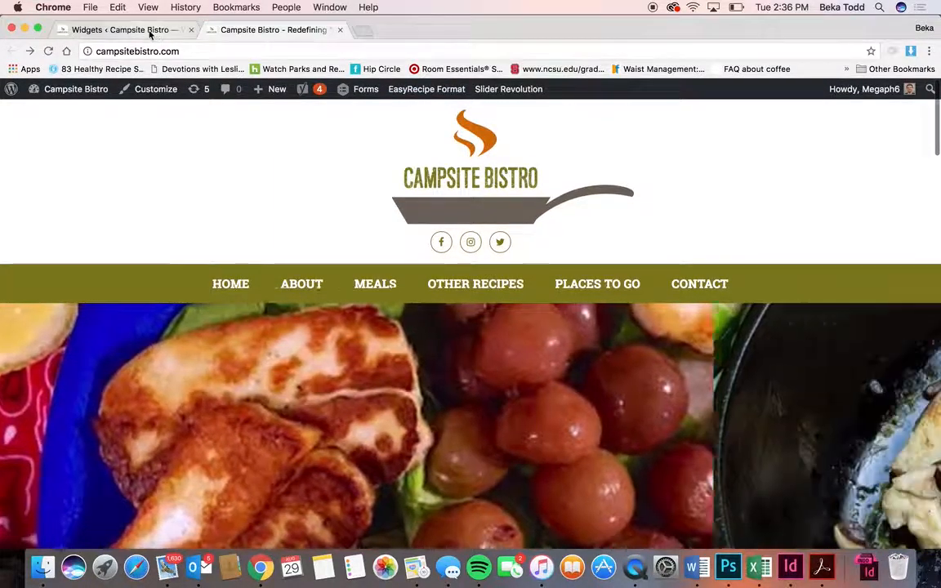
pyautogui.click(154, 30)
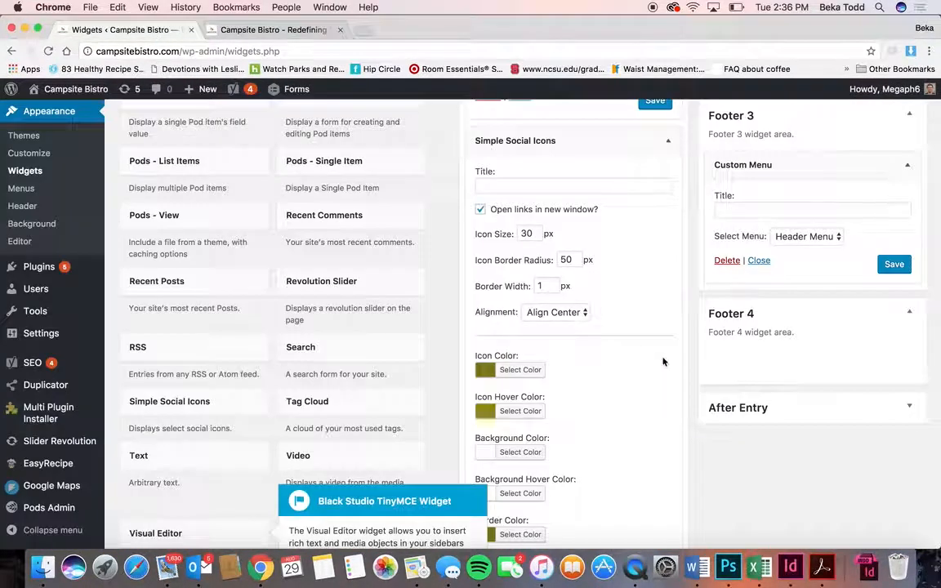
# - Open the Menus page and load the Social menu to review its Facebook, Instagram and Twitter links
pyautogui.scroll(-3, 663, 361)
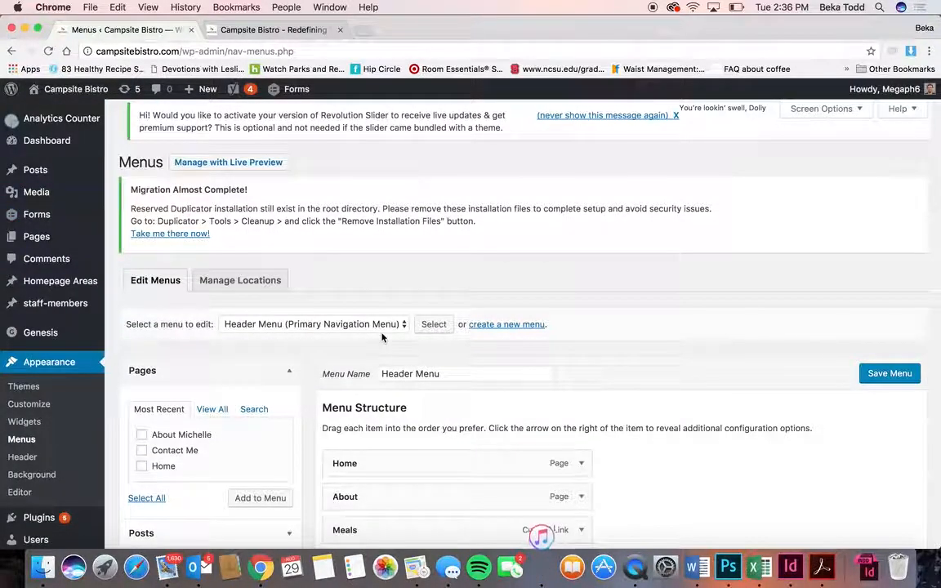
pyautogui.click(381, 326)
pyautogui.click(384, 335)
pyautogui.click(427, 325)
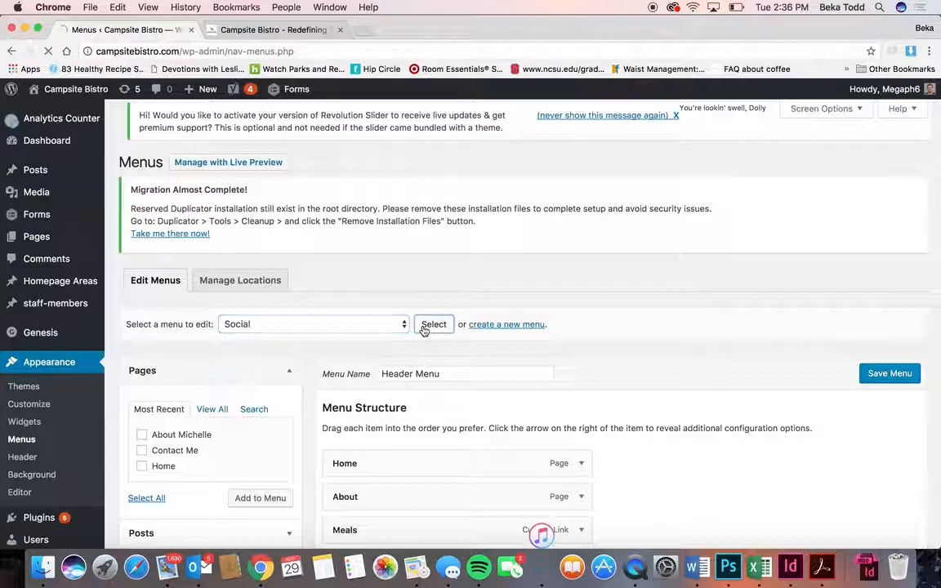
pyautogui.scroll(-3, 424, 329)
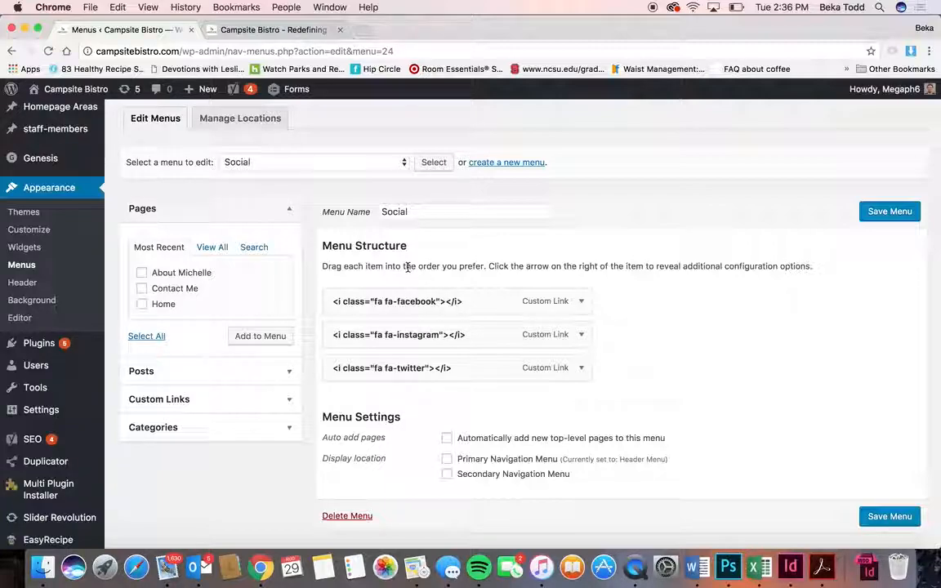
# - Load the Header Menu for editing and review its pages, custom links and category sub items
pyautogui.click(325, 162)
pyautogui.click(327, 152)
pyautogui.click(435, 163)
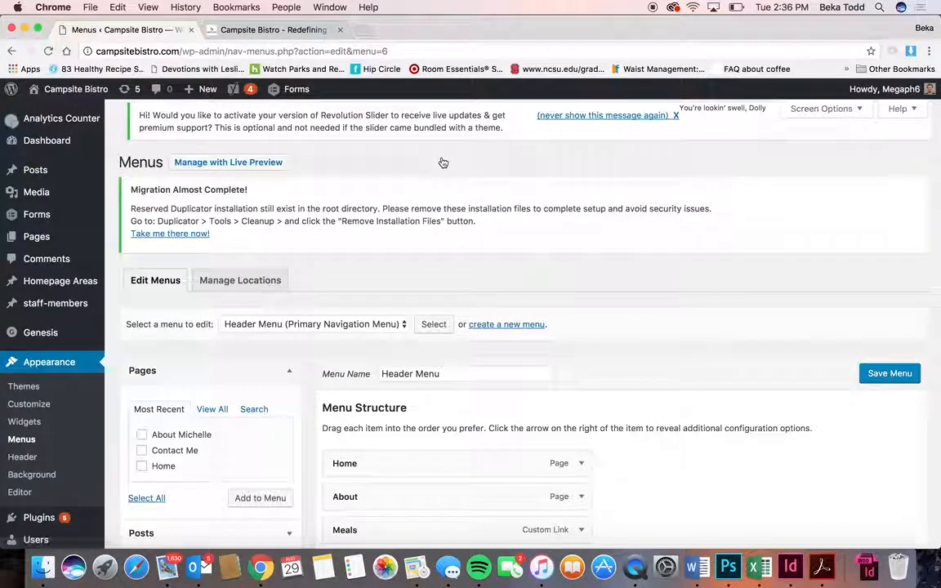
pyautogui.scroll(-3, 506, 352)
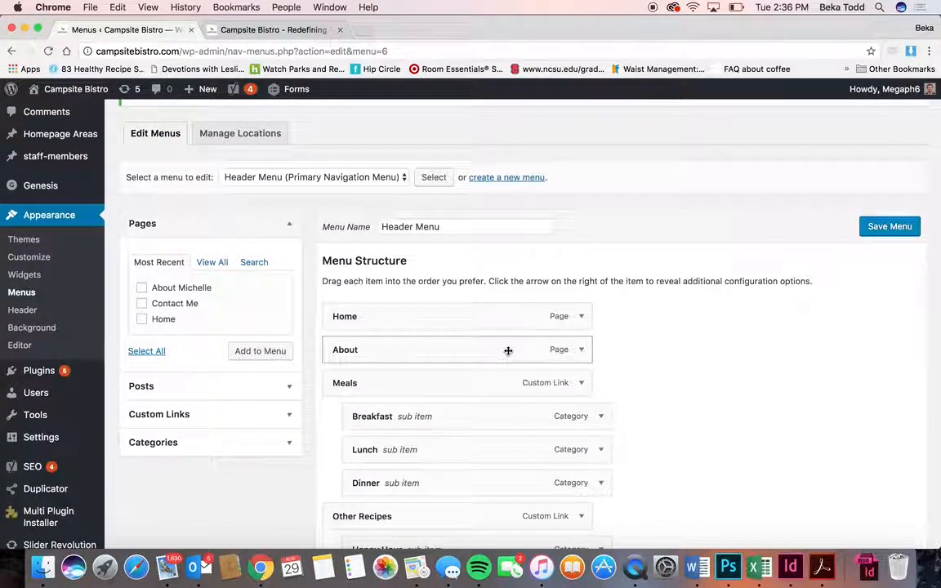
pyautogui.scroll(-4, 508, 351)
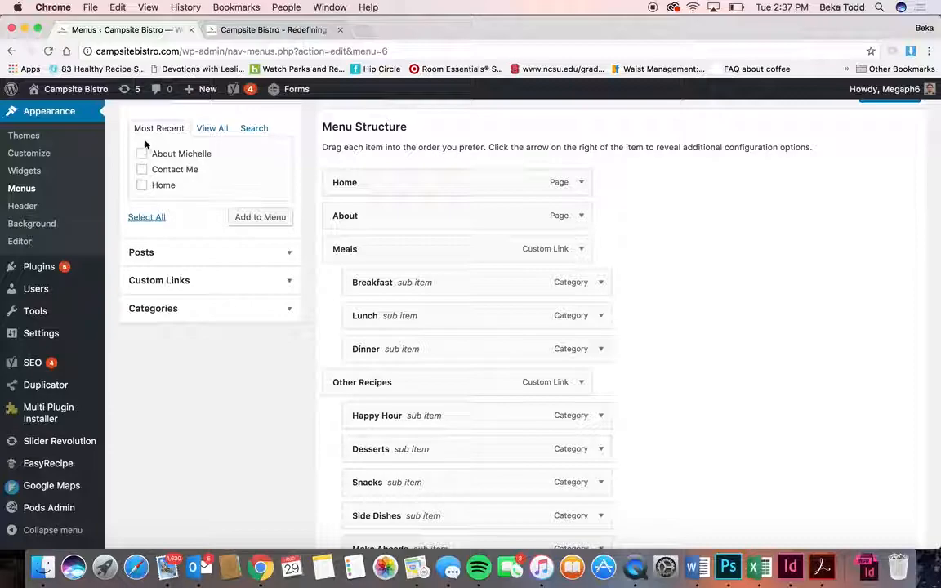
# - Mark the About Michelle page for adding to the menu and inspect the Places to Go item in the menu structure
pyautogui.scroll(3, 145, 144)
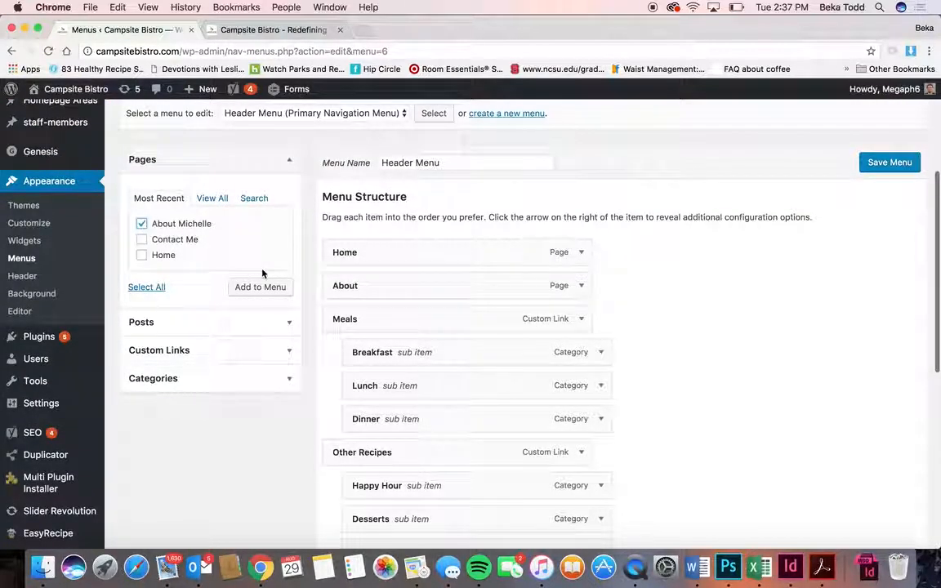
pyautogui.scroll(-5, 489, 265)
pyautogui.scroll(-3, 511, 521)
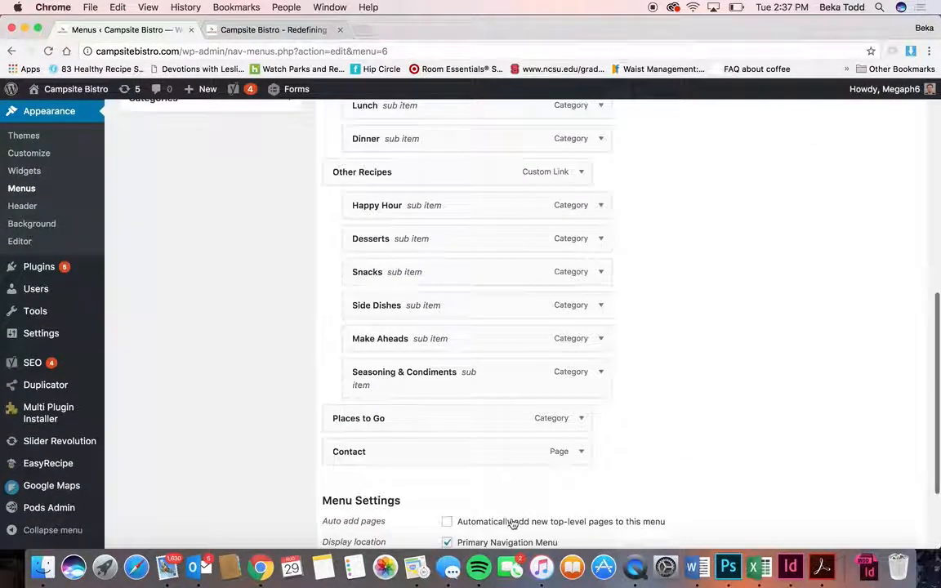
pyautogui.moveTo(523, 420)
pyautogui.mouseDown()
pyautogui.moveTo(540, 415)
pyautogui.moveTo(522, 421)
pyautogui.mouseUp()
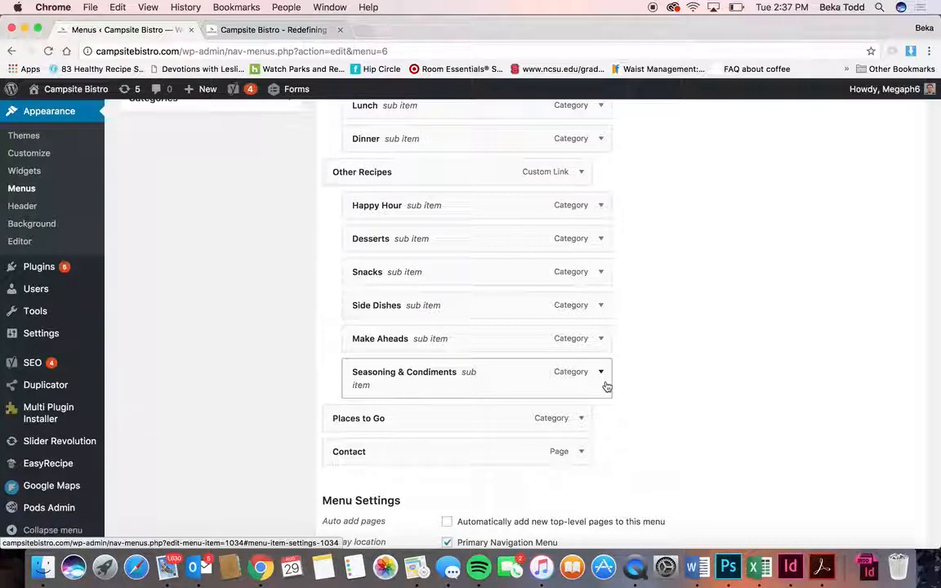
# - Expand the Side Dishes sub item to review its navigation label and move options, and collapse it
pyautogui.scroll(6, 605, 385)
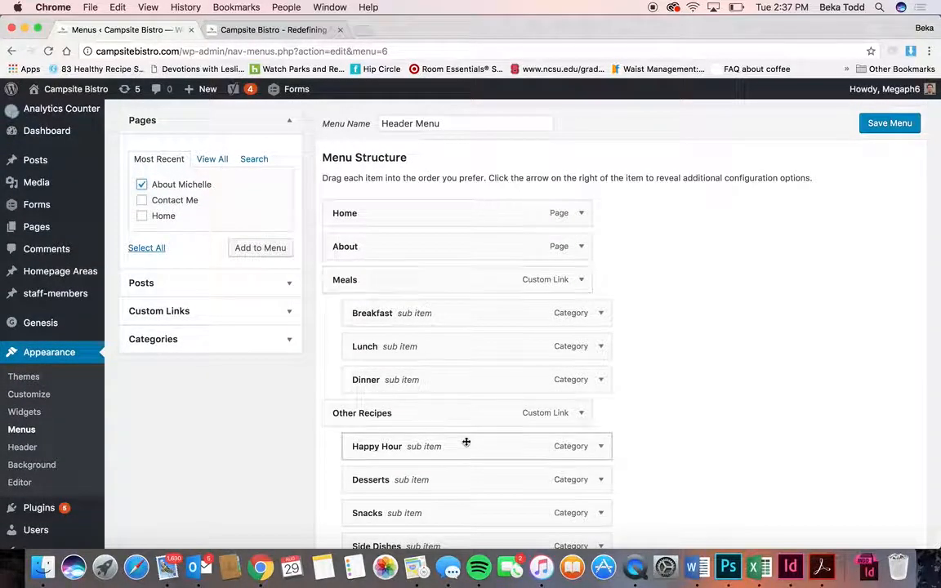
pyautogui.scroll(-5, 465, 442)
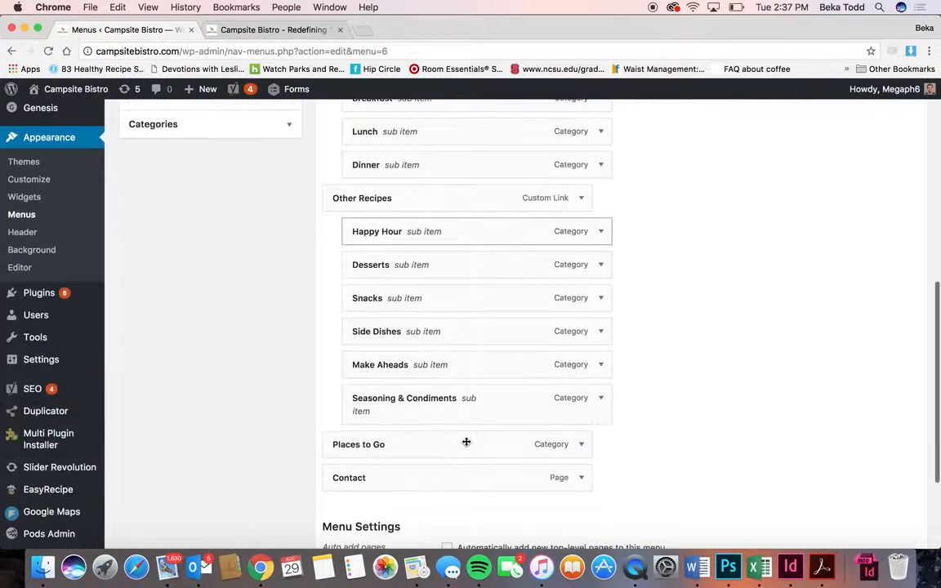
pyautogui.click(600, 333)
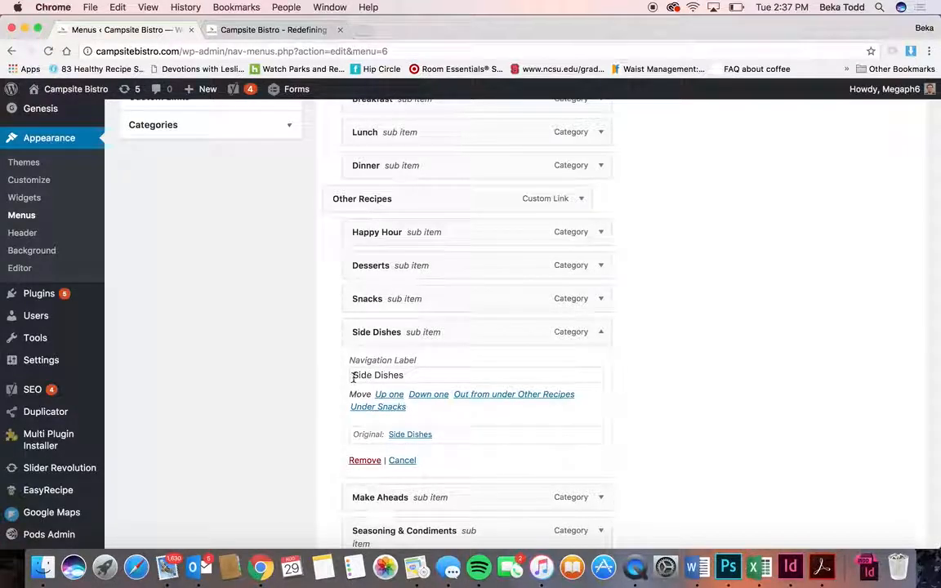
pyautogui.click(600, 334)
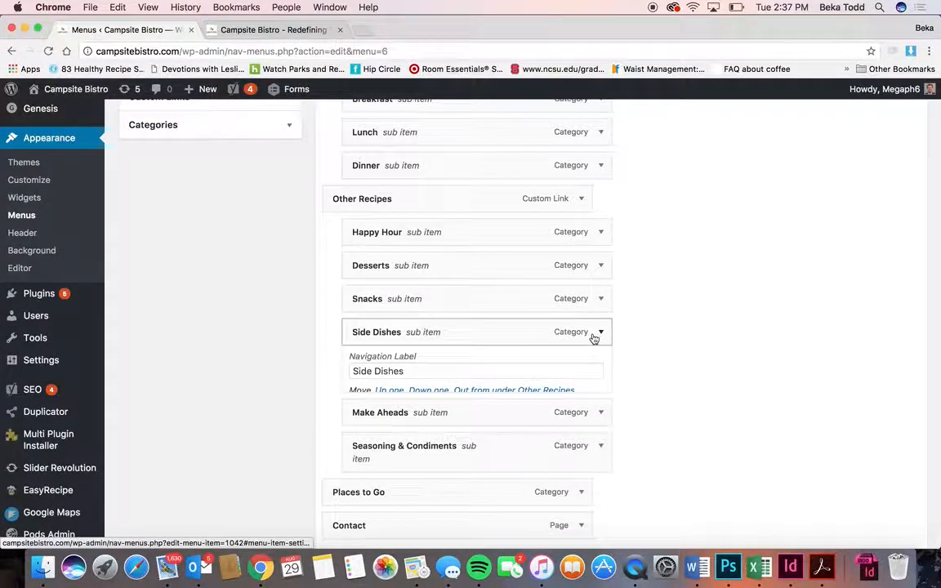
# - Review the Header Menu's structure and display settings, and clear the About Michelle page selection
pyautogui.scroll(6, 485, 265)
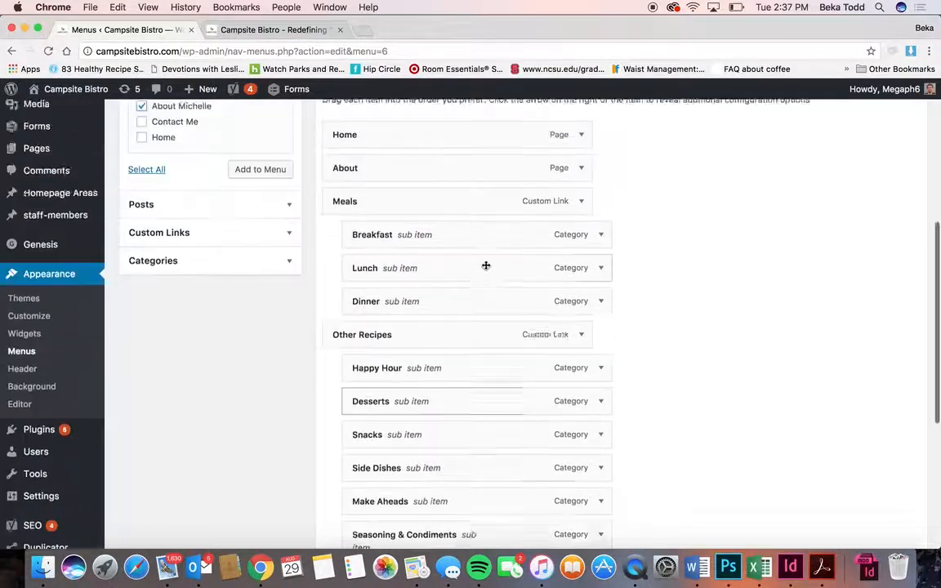
pyautogui.scroll(-8, 485, 264)
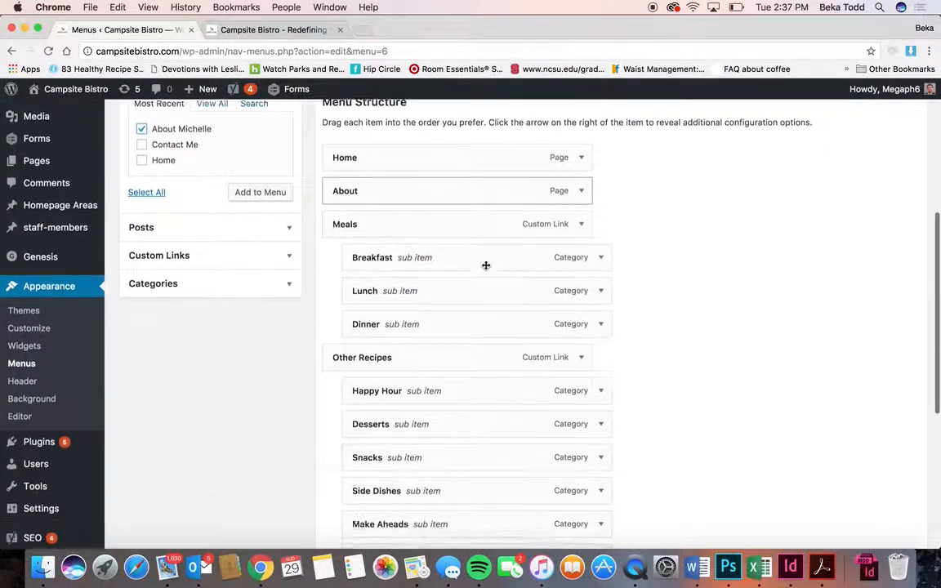
pyautogui.scroll(2, 485, 265)
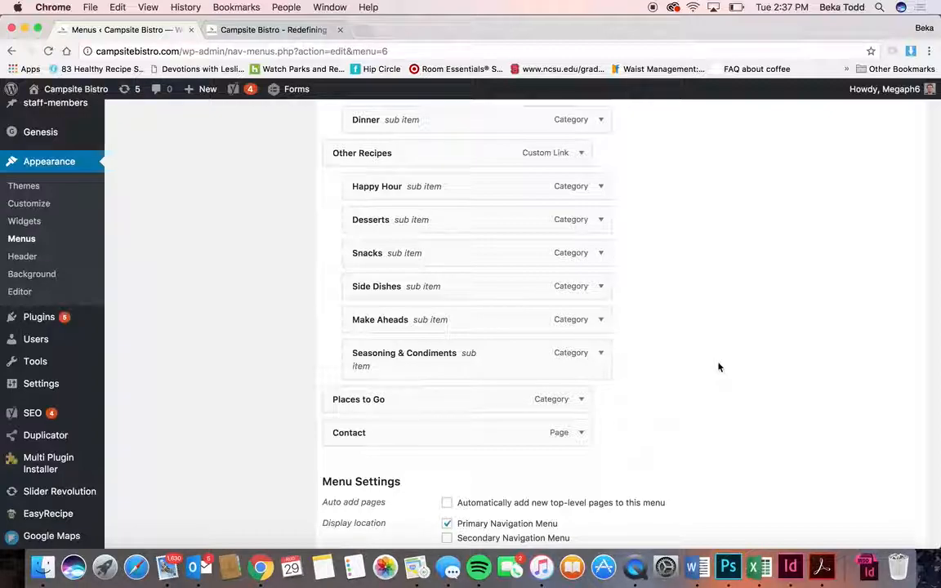
pyautogui.scroll(6, 718, 366)
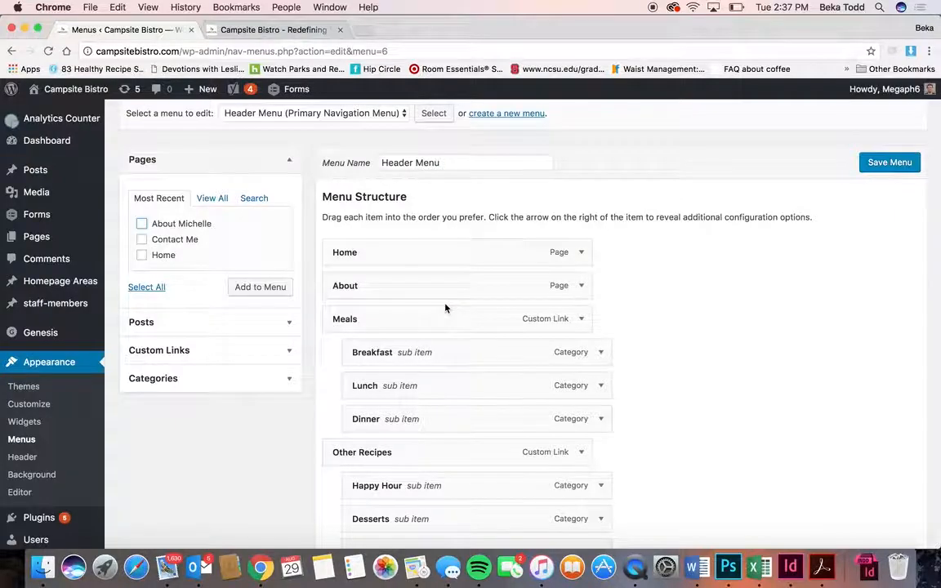
# - Compare the Header Menu's items with the navigation bar on the live homepage, and return to the menu editor
pyautogui.scroll(-5, 445, 308)
pyautogui.click(286, 29)
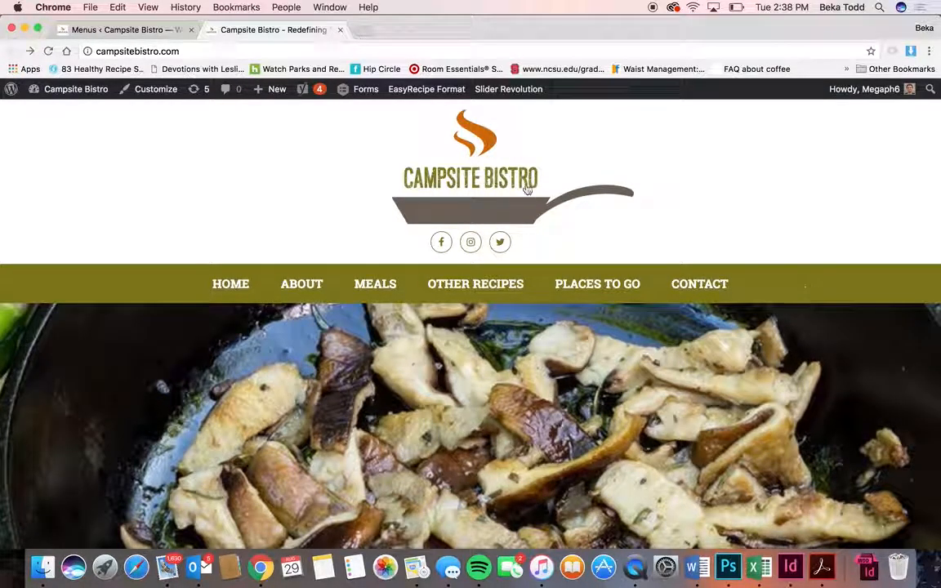
pyautogui.click(148, 31)
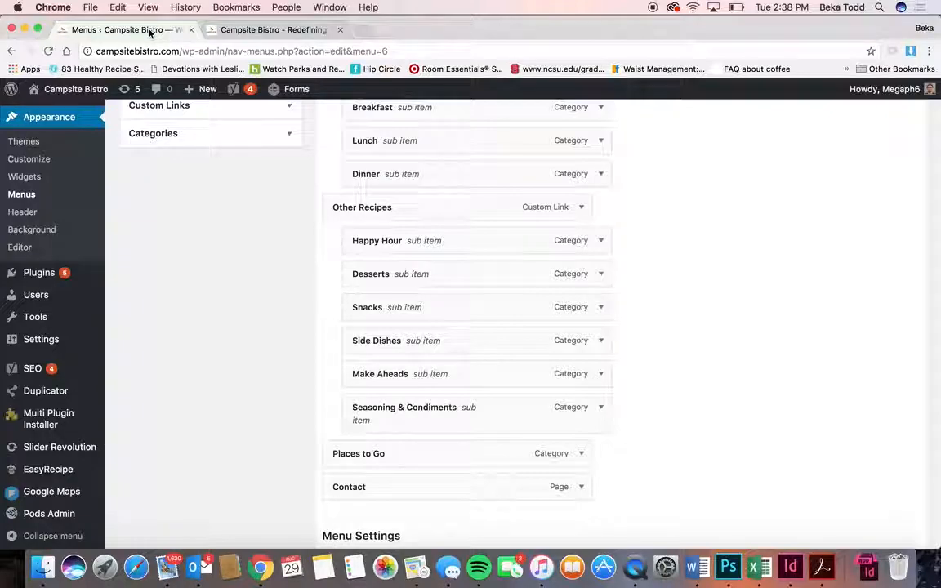
pyautogui.scroll(5, 269, 236)
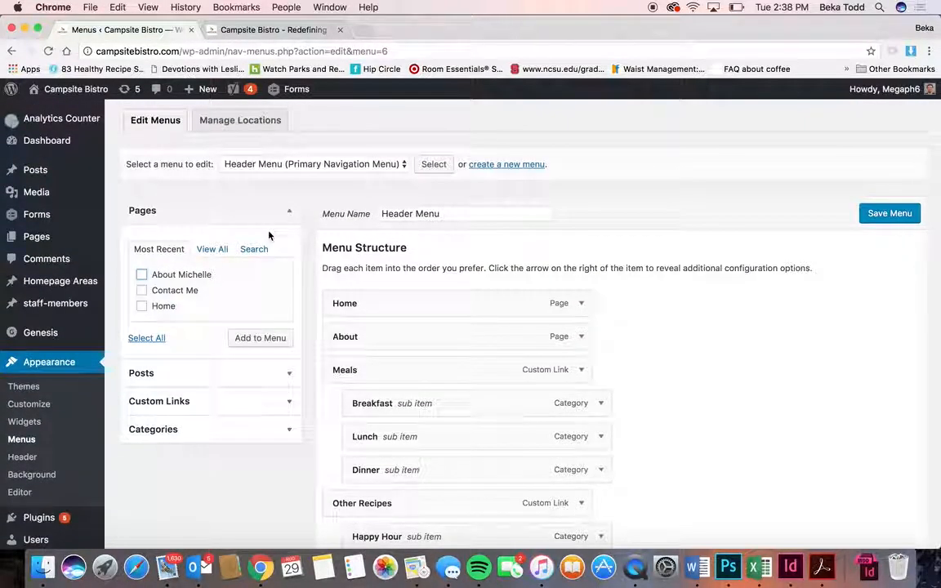
# - Load the Social menu for editing, leaving the Header Menu without saving changes
pyautogui.click(323, 164)
pyautogui.click(333, 183)
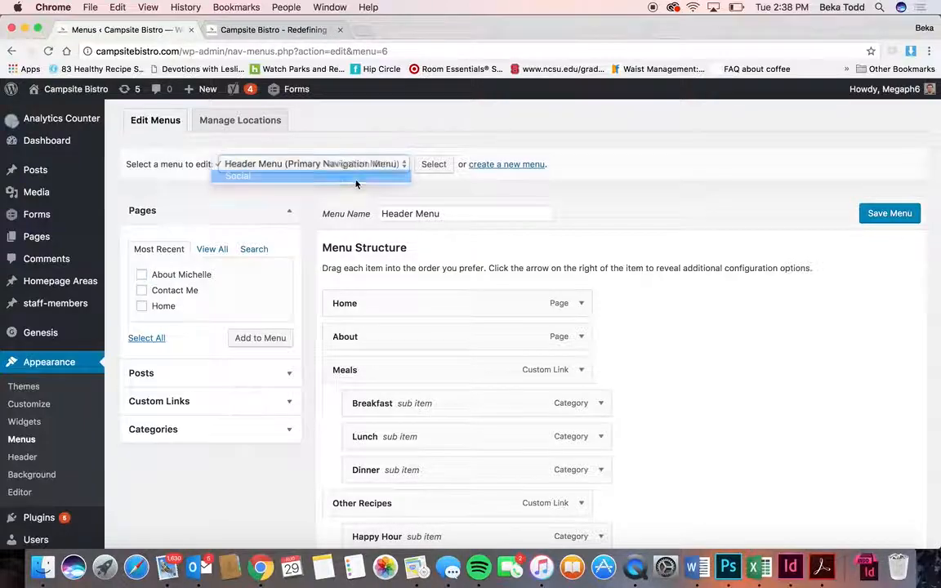
pyautogui.click(432, 163)
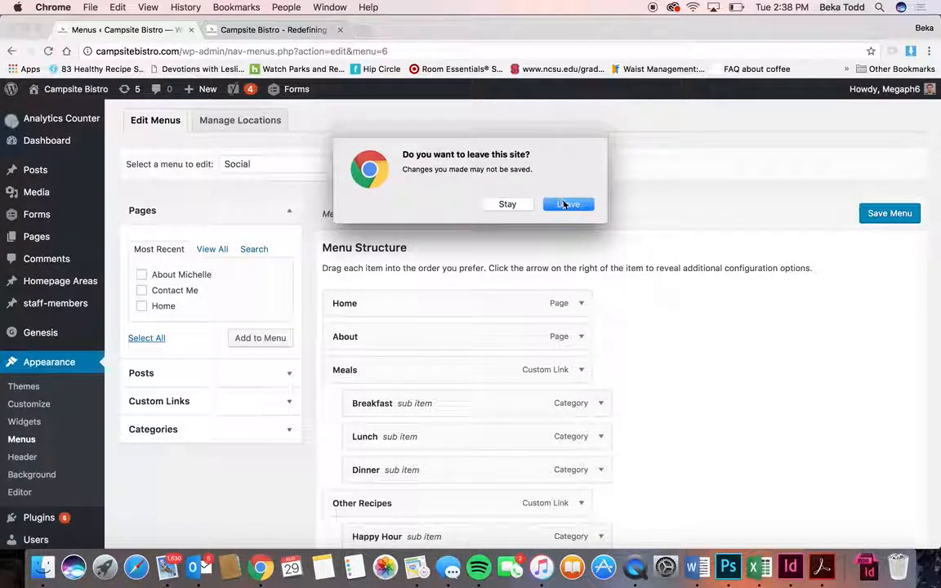
pyautogui.click(563, 204)
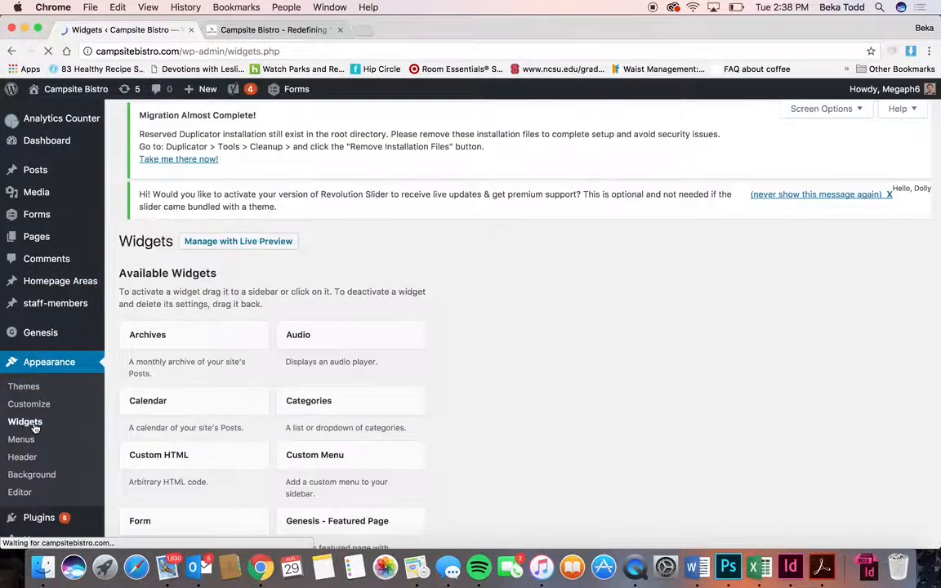
# - On the Widgets page, inspect Simple Social Icons in Header Right, the contents of Footer 1, and the Custom Menu widget in Footer 2
pyautogui.click(646, 420)
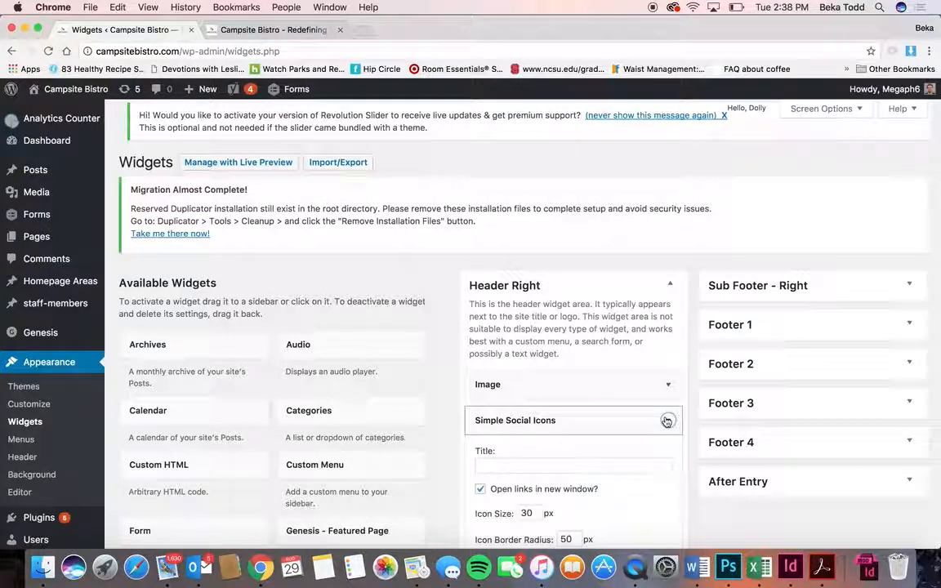
pyautogui.scroll(-3, 664, 421)
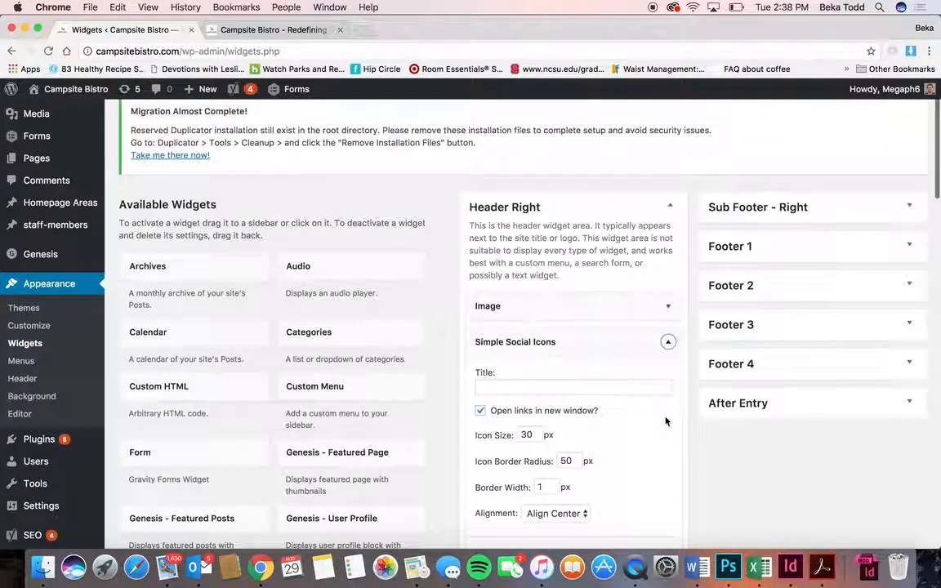
pyautogui.click(667, 342)
pyautogui.click(898, 247)
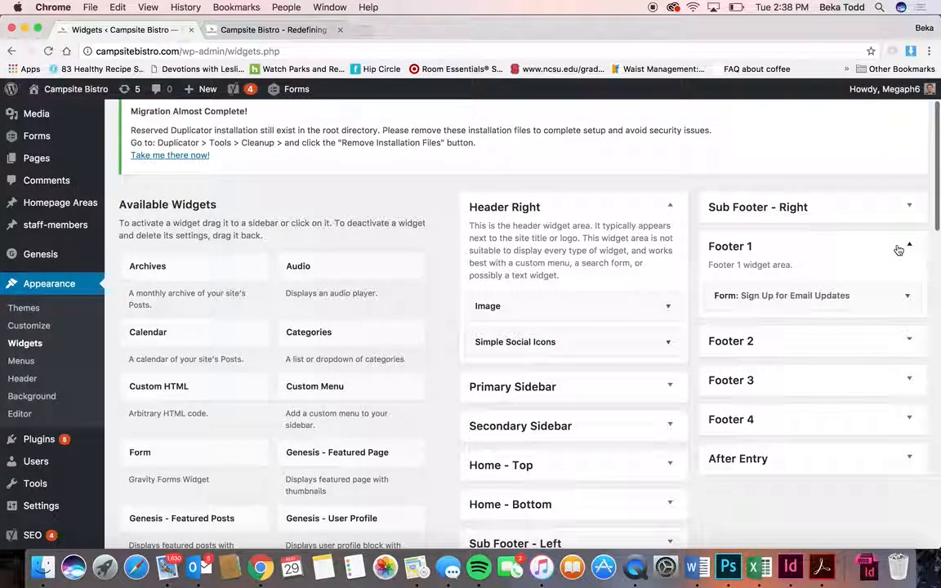
pyautogui.click(911, 339)
pyautogui.click(908, 389)
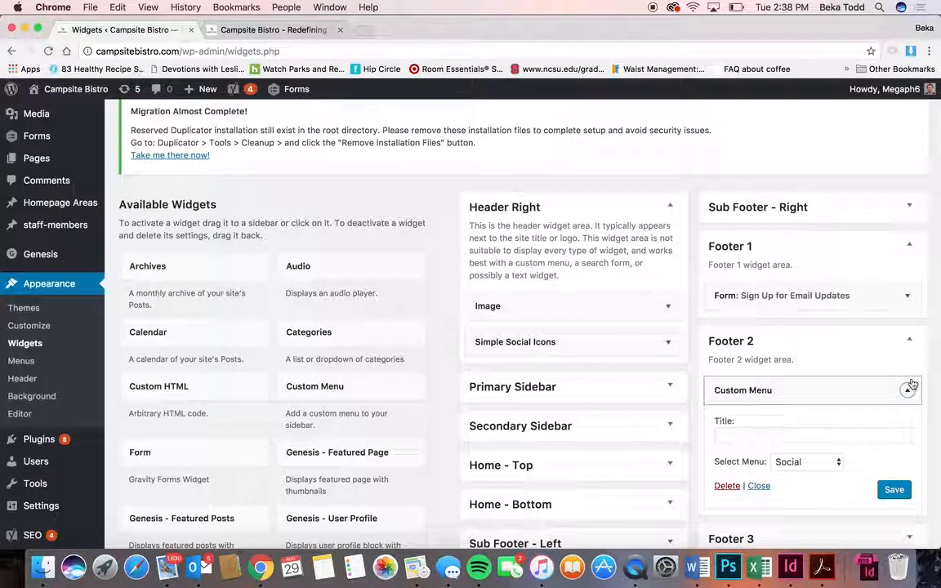
pyautogui.click(909, 388)
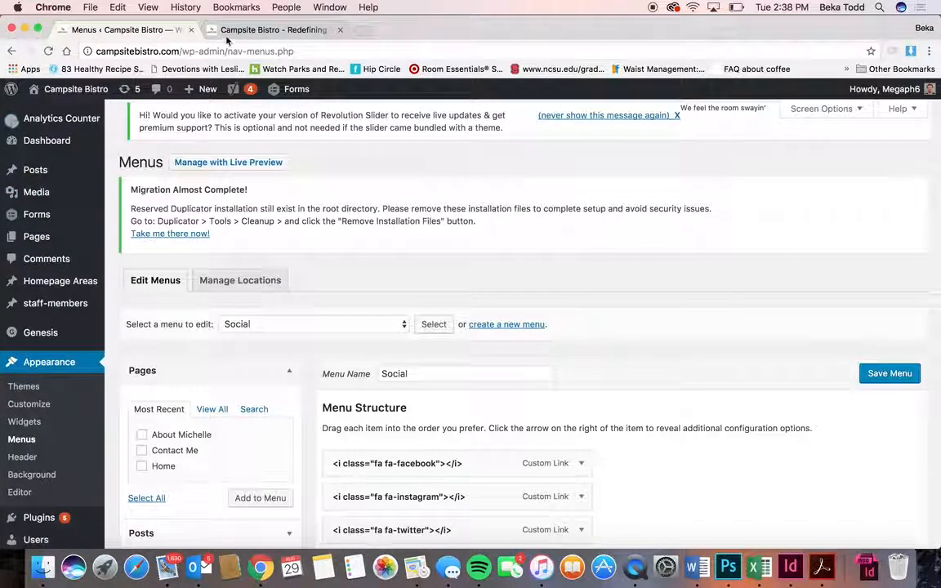
# - Compare the header and footer social icons on the live homepage with the Social menu's structure and settings
pyautogui.click(237, 30)
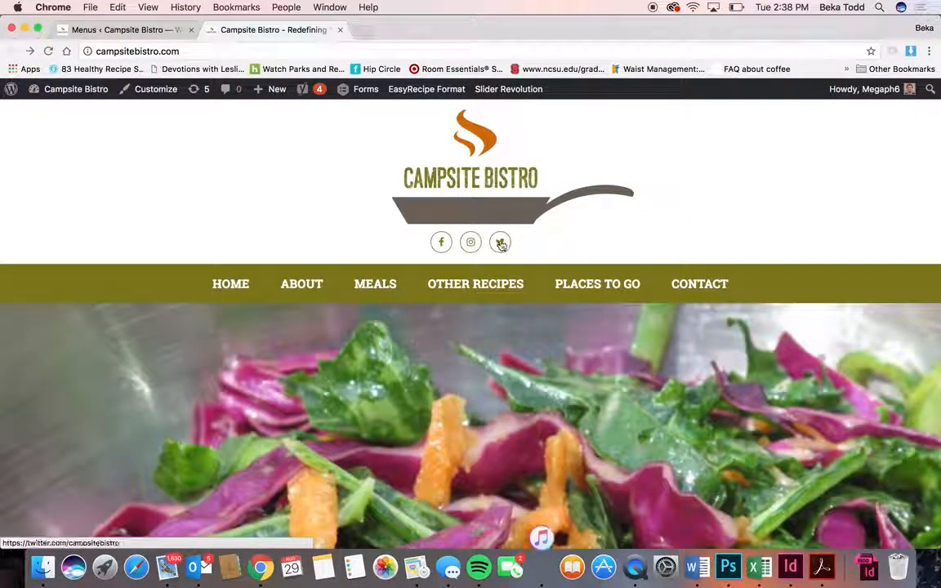
pyautogui.scroll(-20, 500, 243)
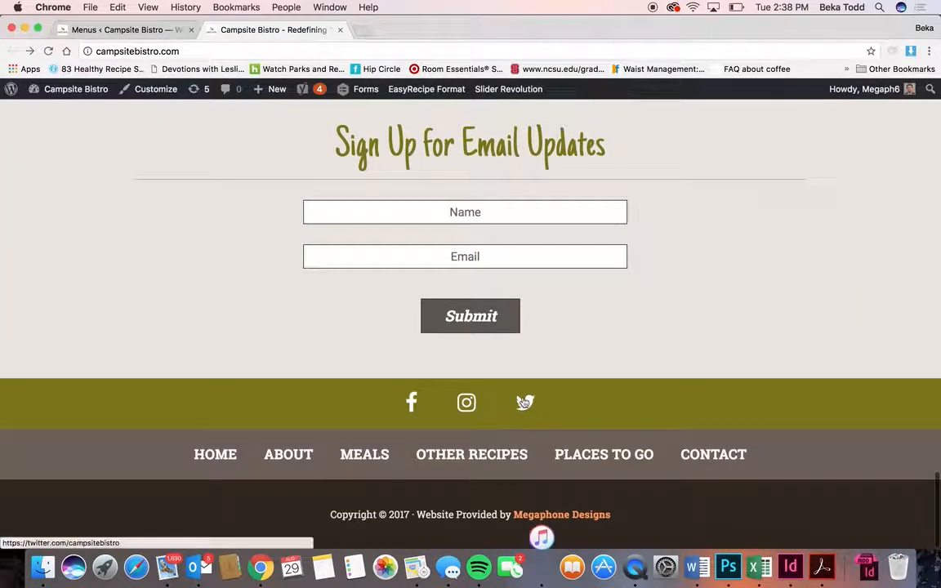
pyautogui.click(153, 31)
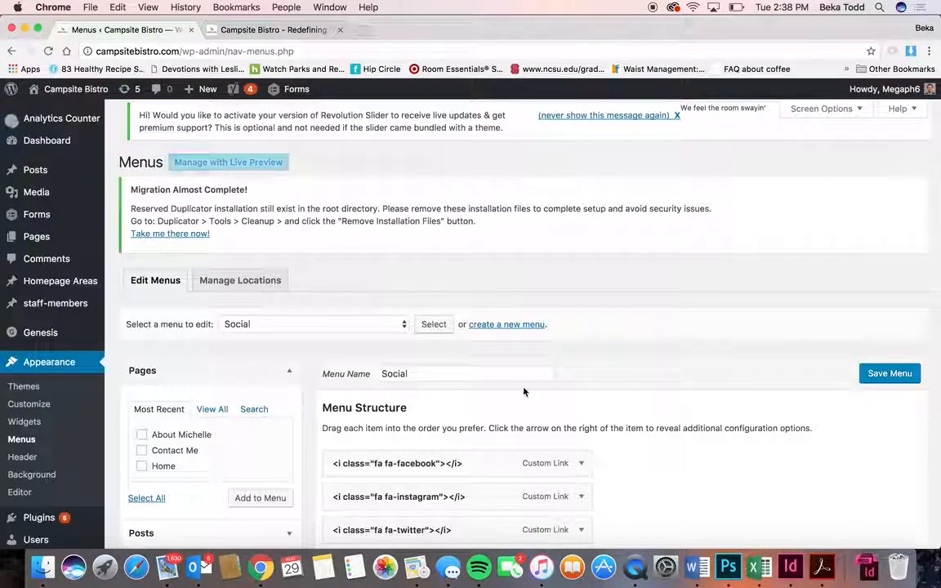
pyautogui.scroll(-5, 523, 392)
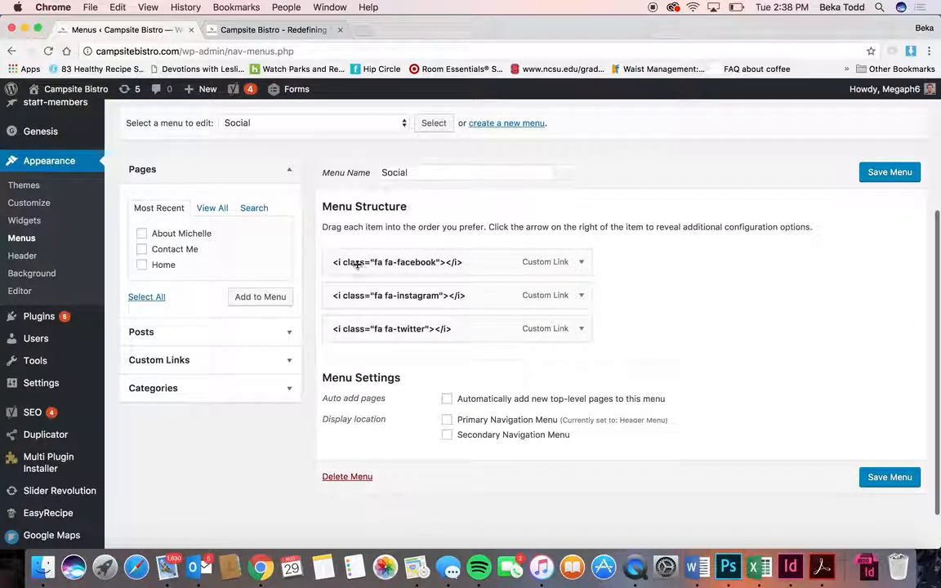
# - Copy the Facebook item's navigation label code into the link text of a new custom link
pyautogui.click(275, 363)
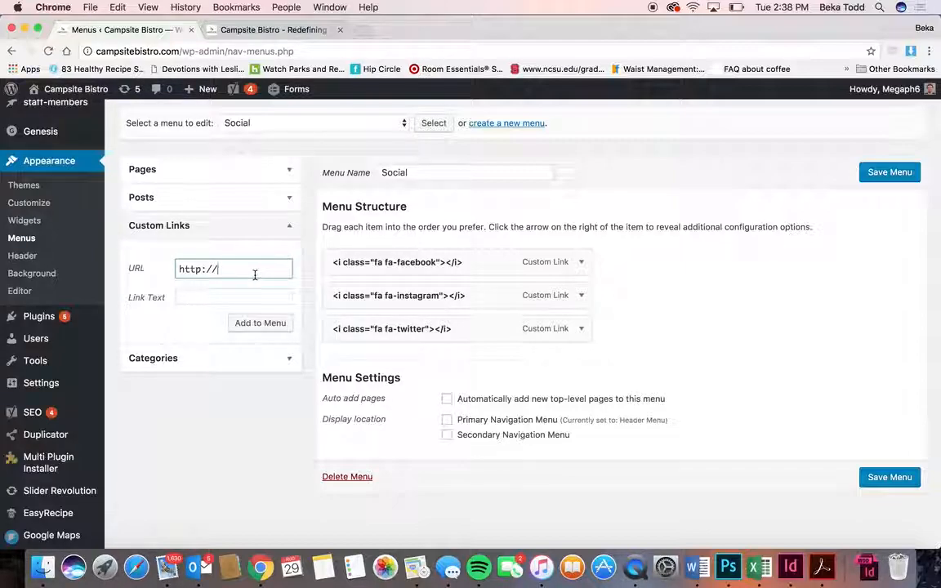
pyautogui.click(580, 263)
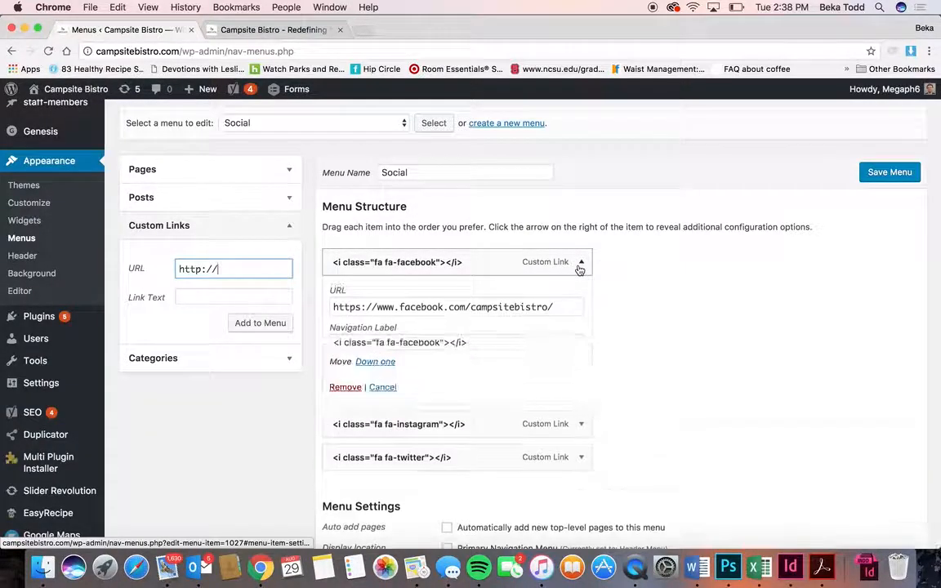
pyautogui.moveTo(482, 338); pyautogui.dragTo(287, 350)
pyautogui.press('super+c')
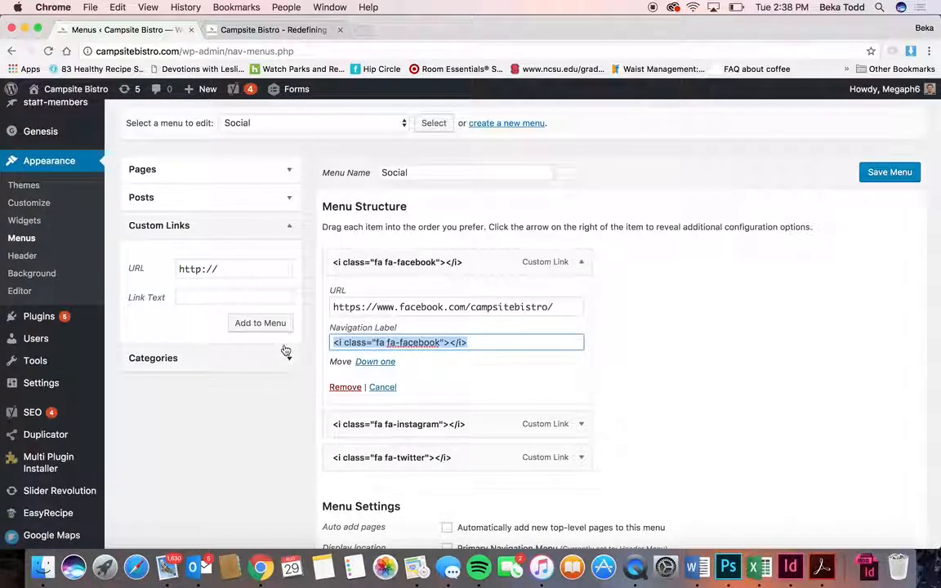
pyautogui.click(255, 294)
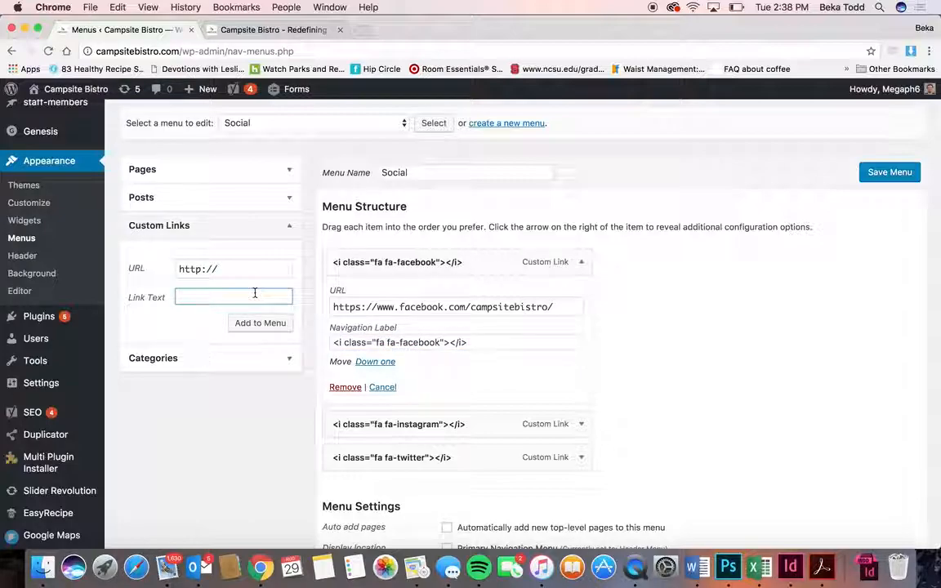
pyautogui.press('super+v')
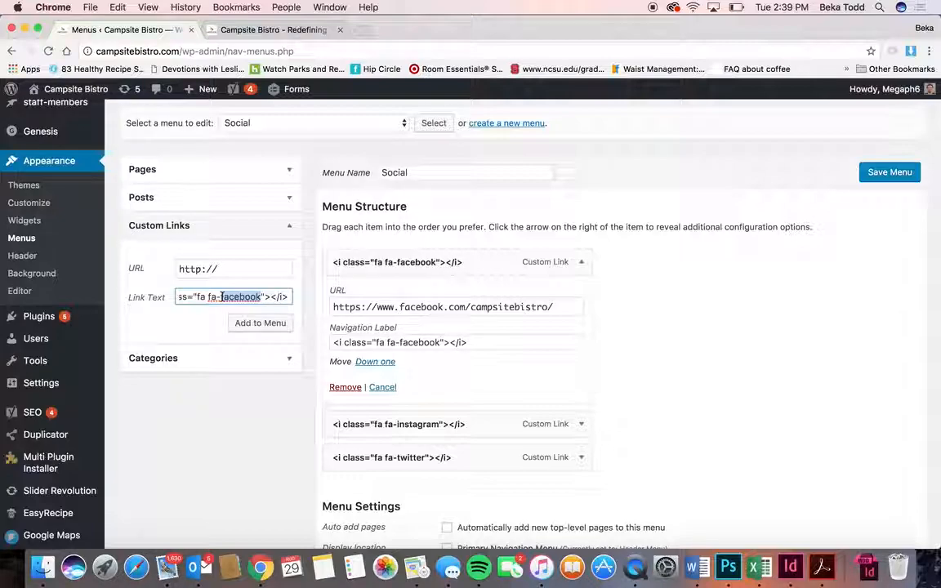
# - Clear the new custom link's link text and collapse the Facebook menu item
pyautogui.tripleClick(281, 294)
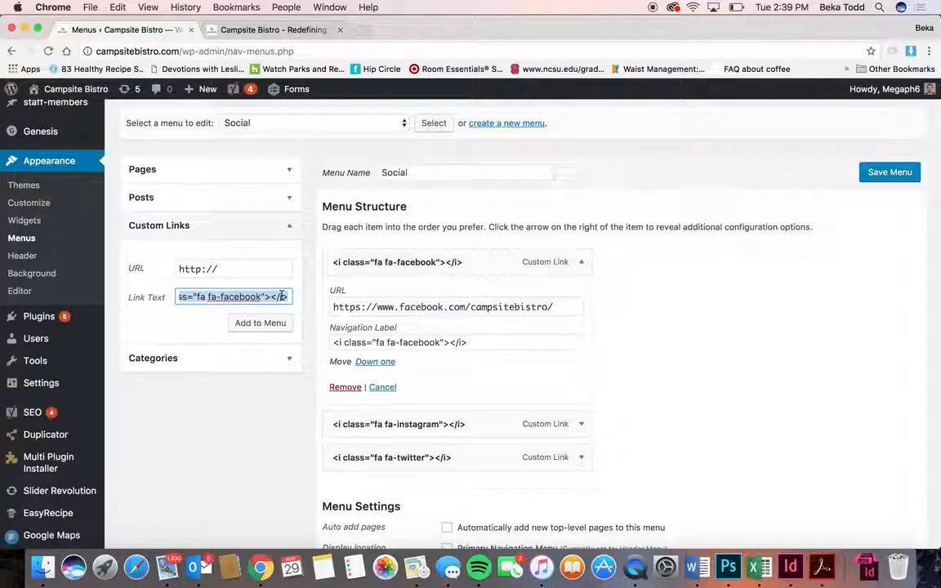
pyautogui.press('BackSpace')
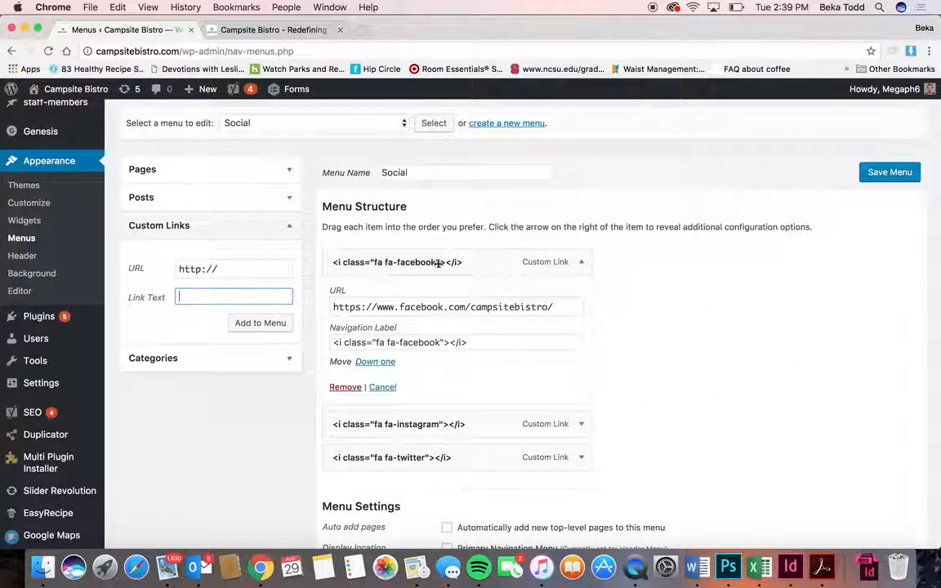
pyautogui.click(581, 263)
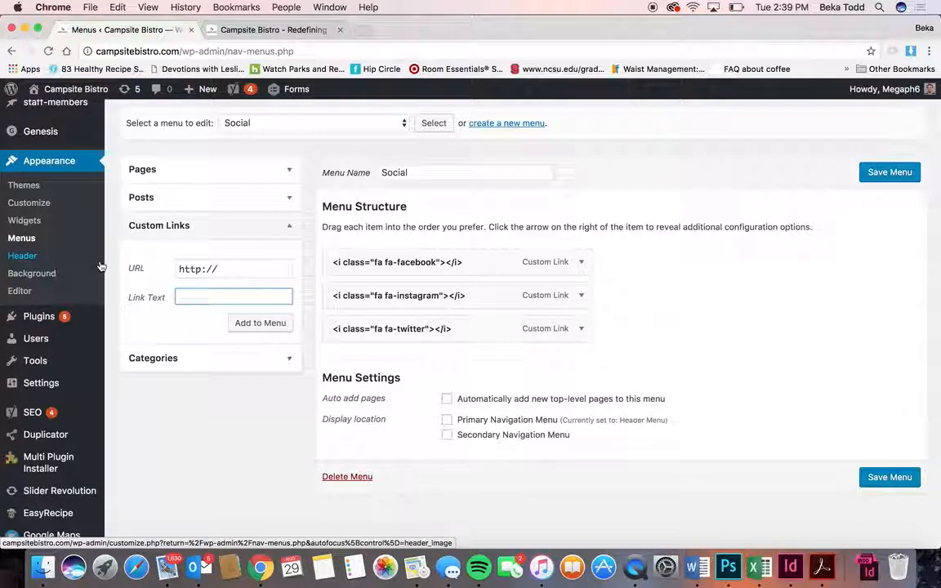
# - Open the Users list and review the last listed administrator's profile down to the account management and password section
pyautogui.moveTo(41, 318)
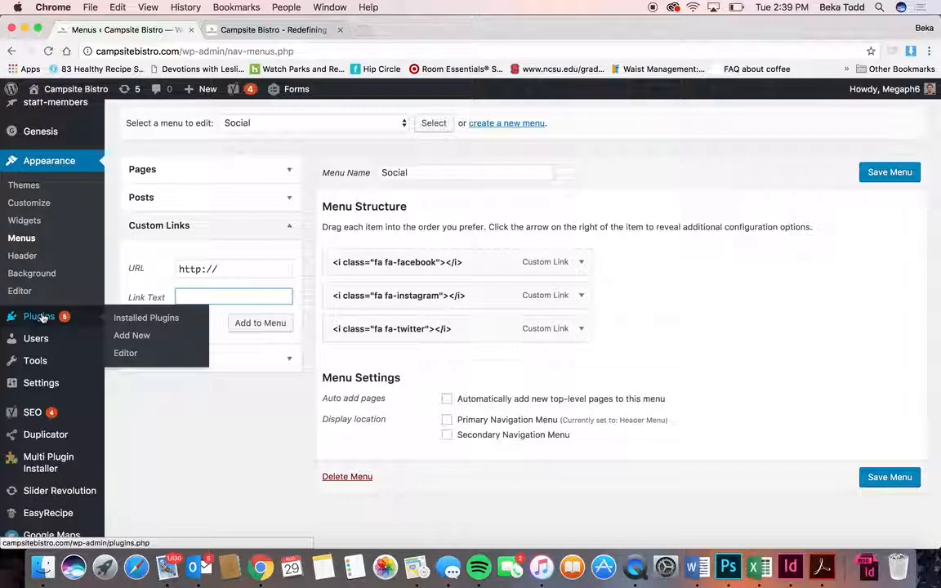
pyautogui.moveTo(60, 345)
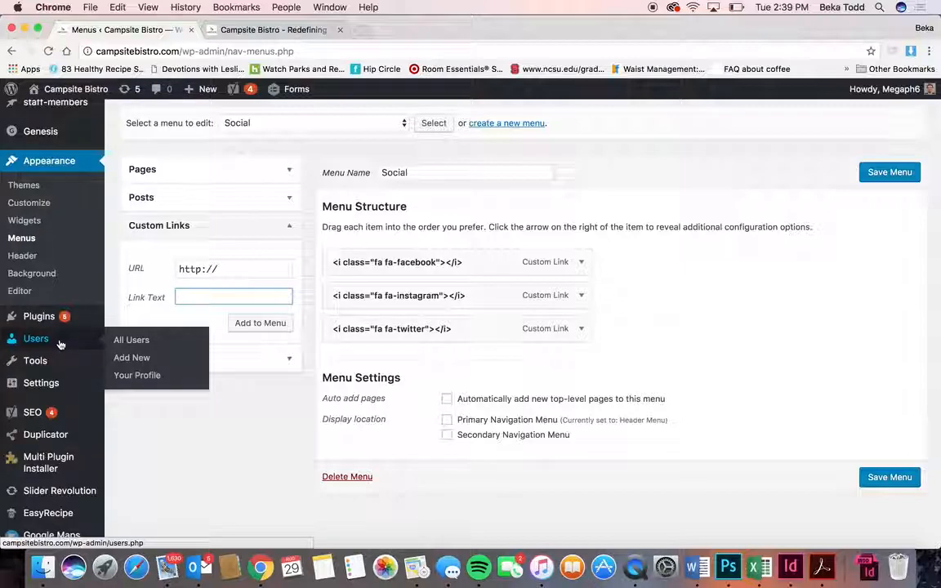
pyautogui.click(36, 338)
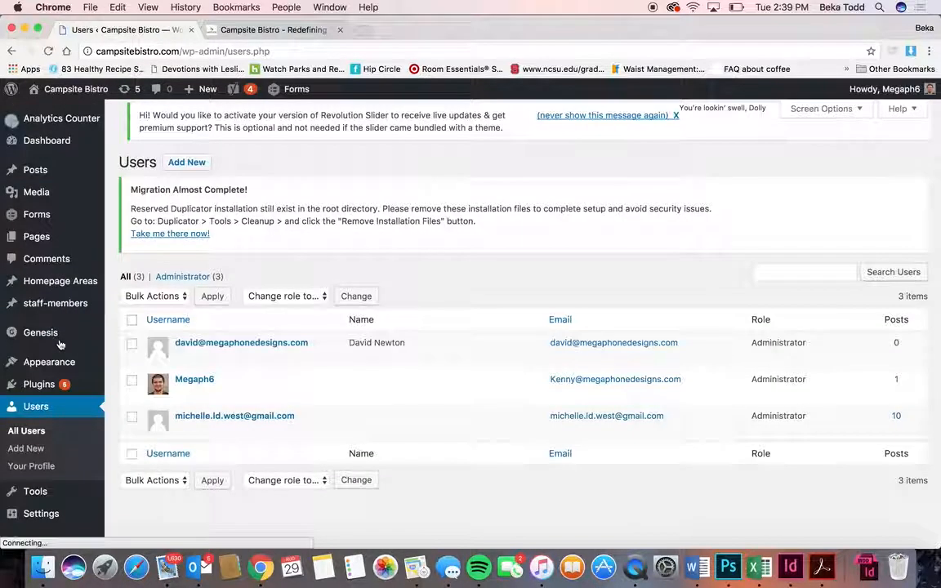
pyautogui.moveTo(247, 422)
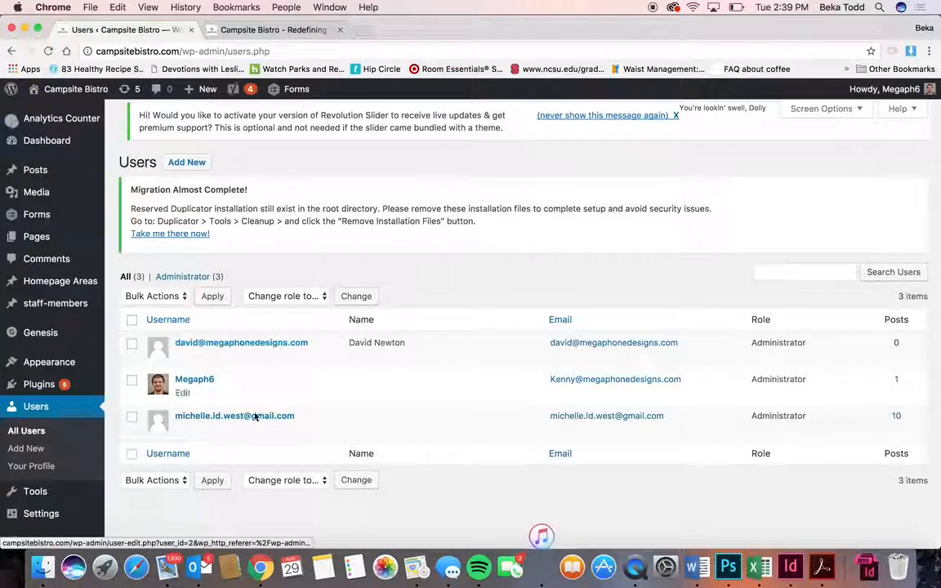
pyautogui.click(256, 418)
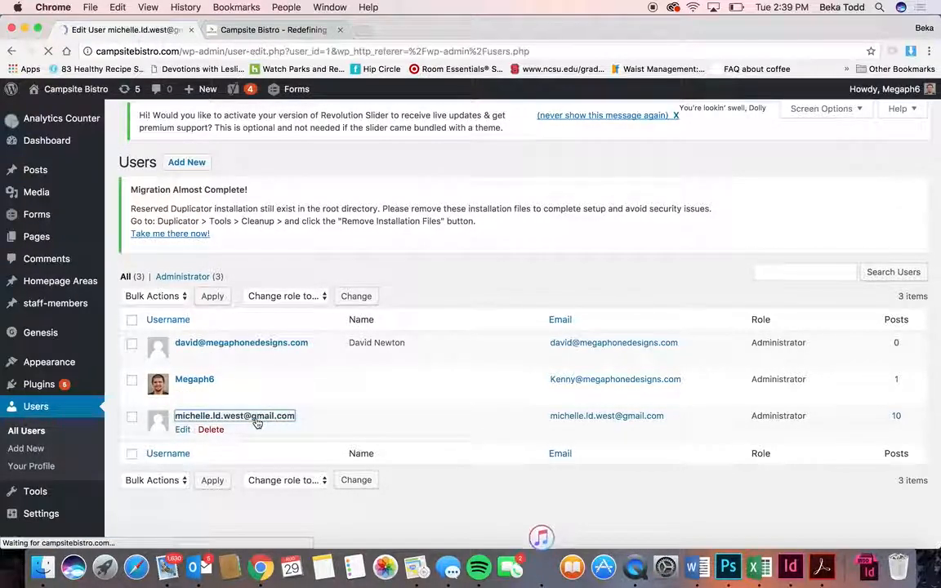
pyautogui.scroll(-10, 256, 423)
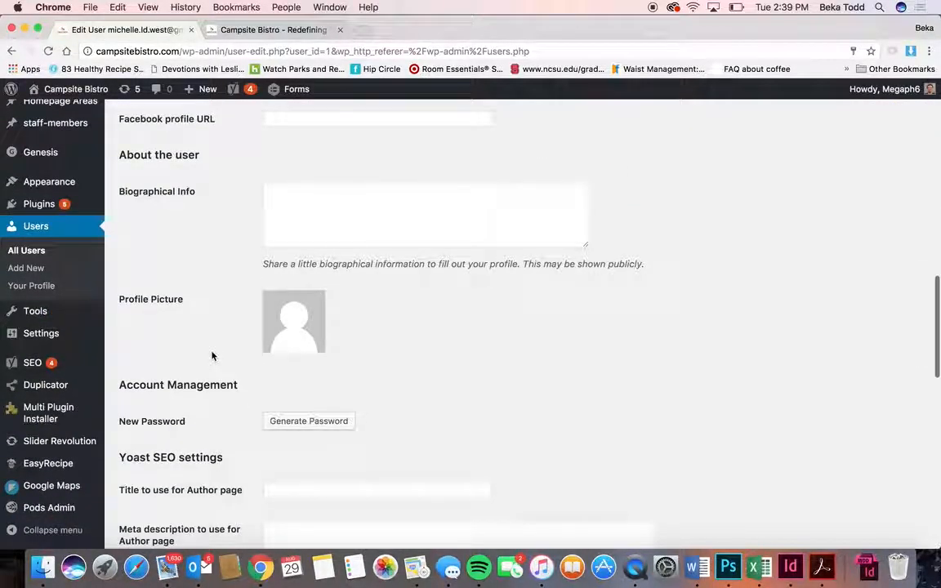
pyautogui.scroll(-1, 212, 356)
# - Look over the Tools, SEO and Duplicator options in the site admin and open the Slider Revolution page
pyautogui.moveTo(70, 313)
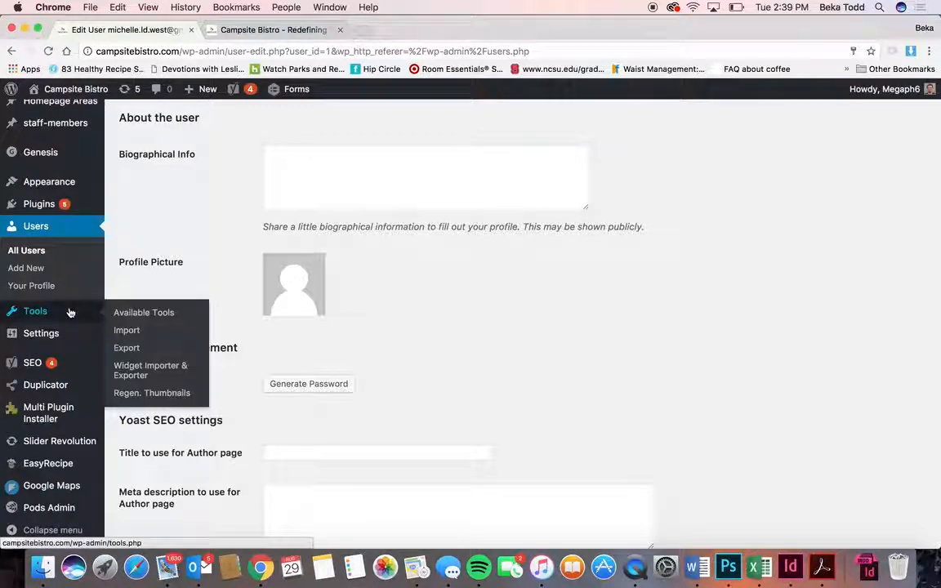
pyautogui.moveTo(50, 372)
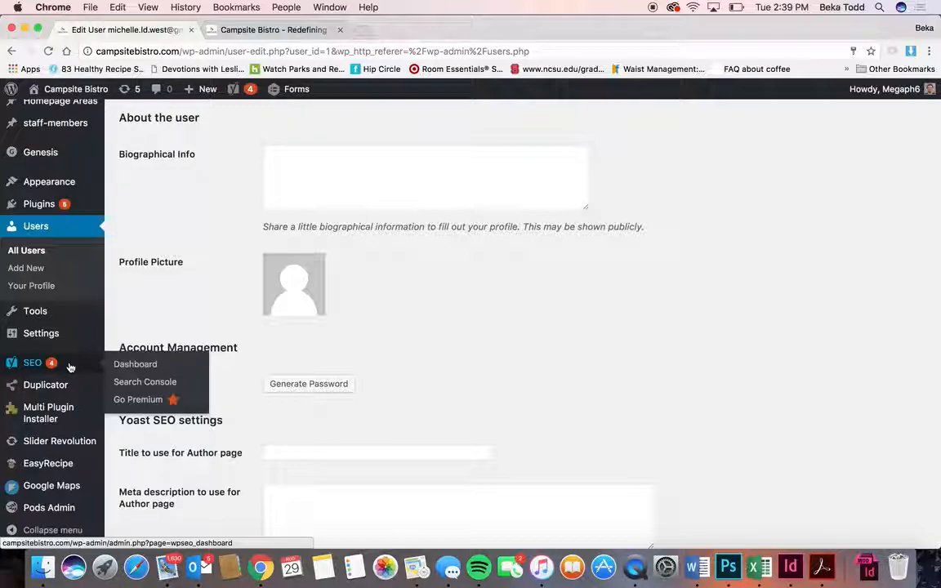
pyautogui.moveTo(67, 389)
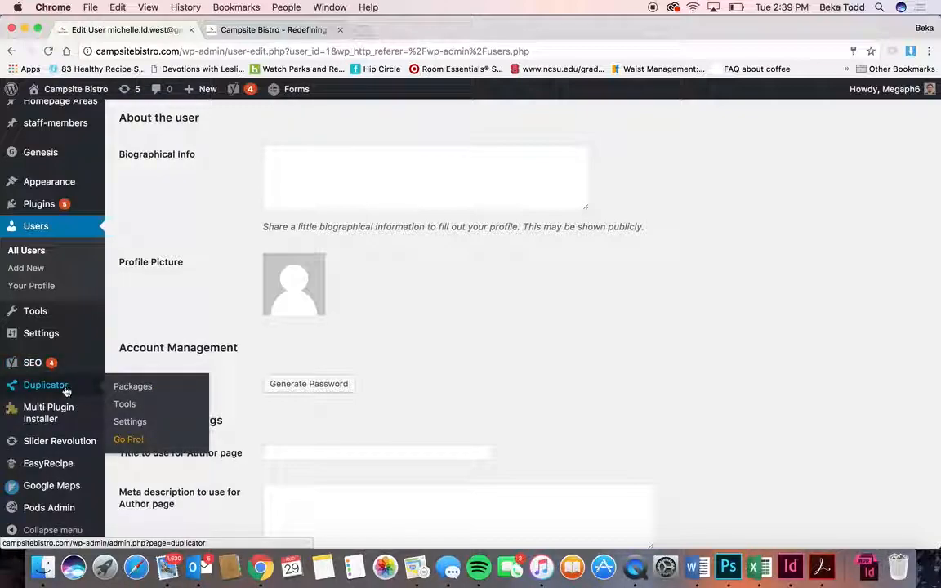
pyautogui.scroll(-3, 63, 415)
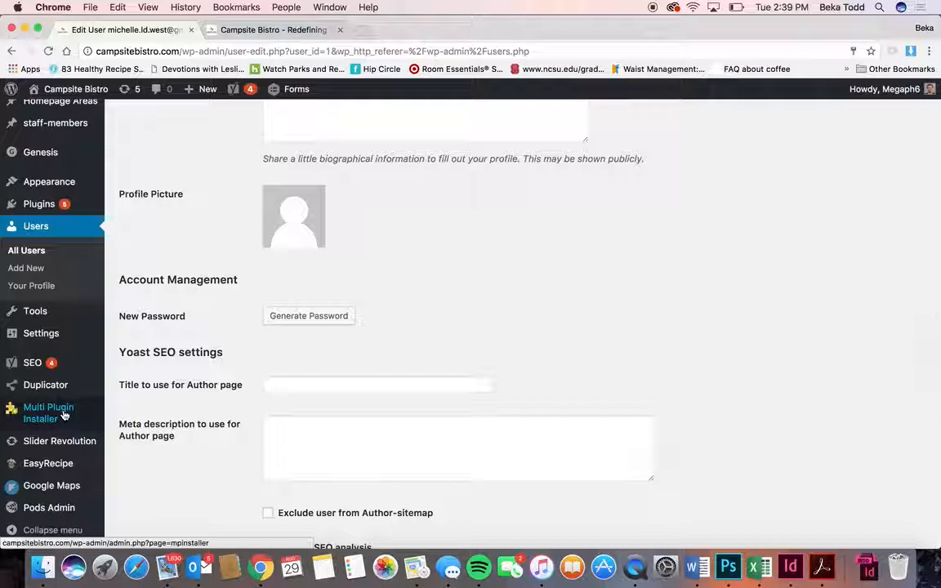
pyautogui.moveTo(60, 448)
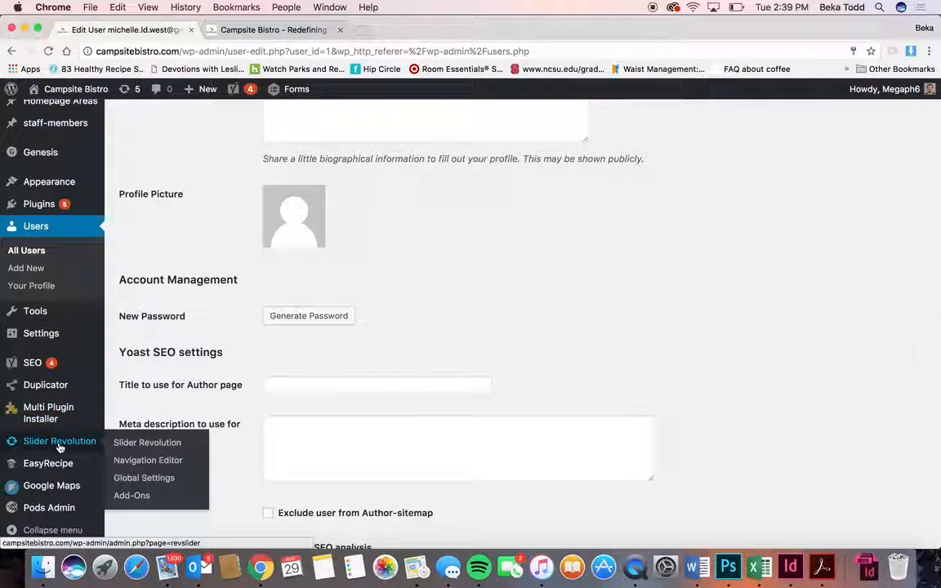
# - View the recipe slider on the live homepage and return to Slider Revolution to find the home slider
pyautogui.click(263, 29)
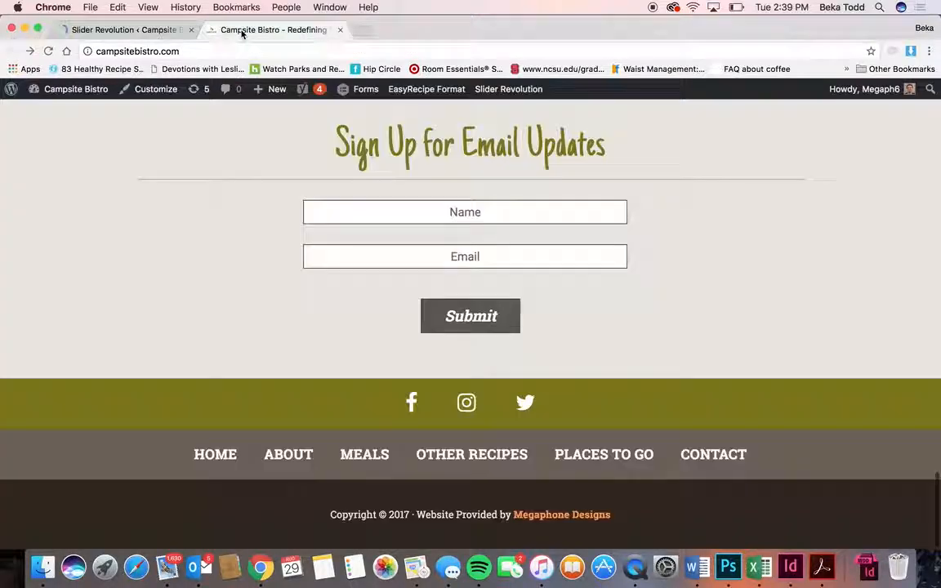
pyautogui.scroll(20, 417, 243)
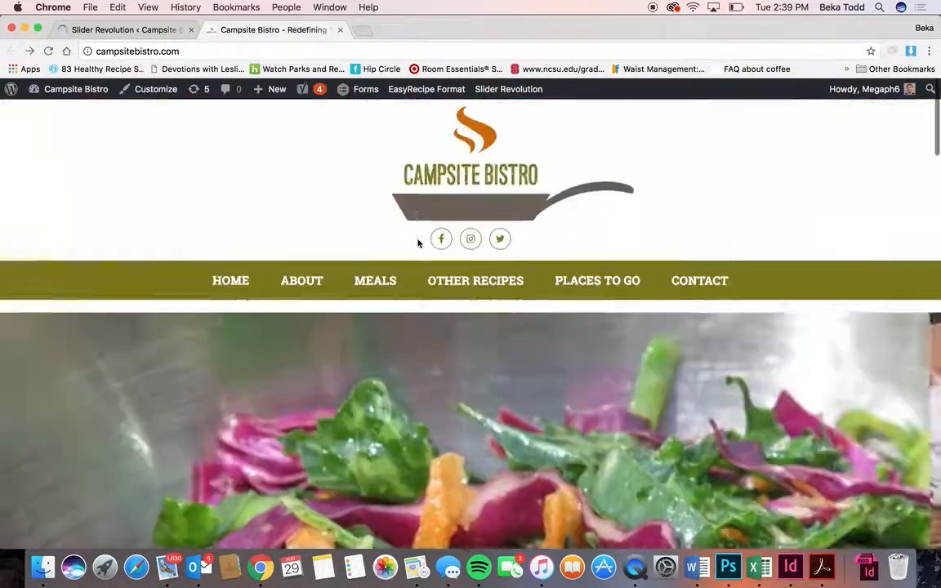
pyautogui.scroll(-5, 350, 369)
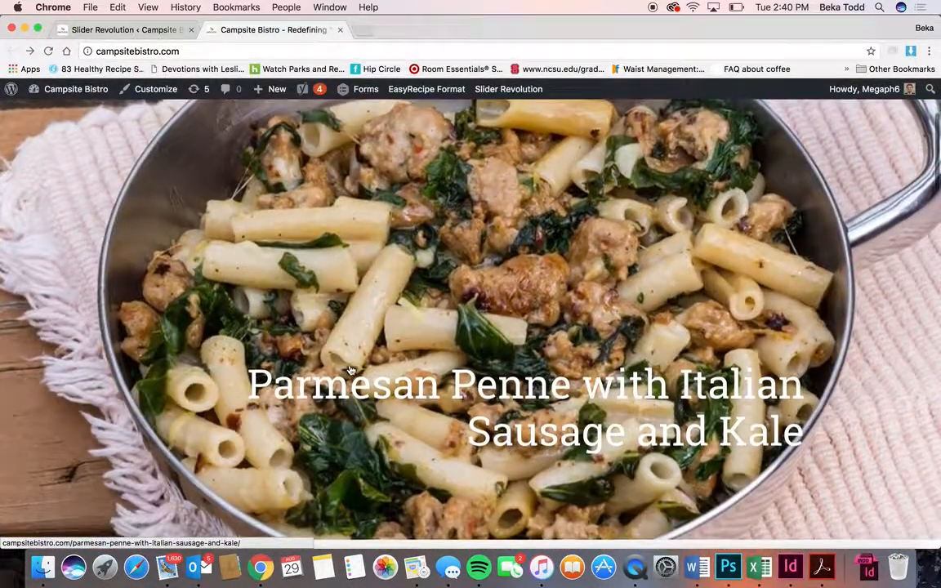
pyautogui.click(115, 33)
pyautogui.scroll(-8, 475, 248)
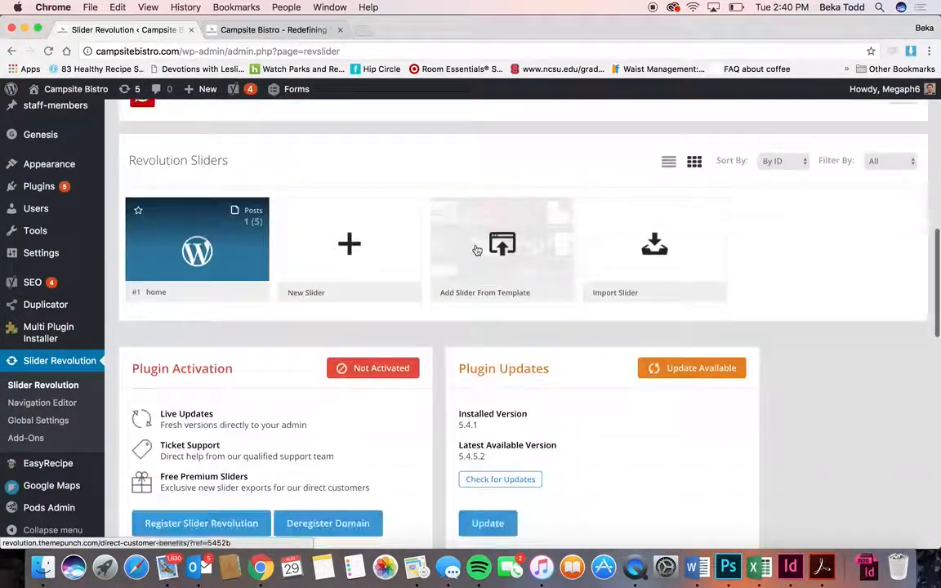
# - Open the home slider for editing and review its slide's main background source, title layer and animation timeline
pyautogui.moveTo(232, 253)
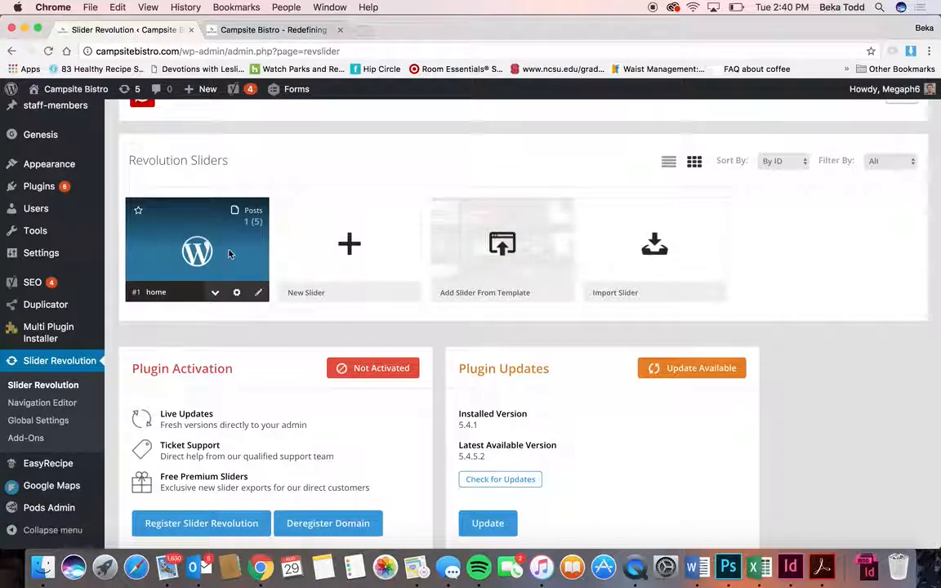
pyautogui.click(233, 253)
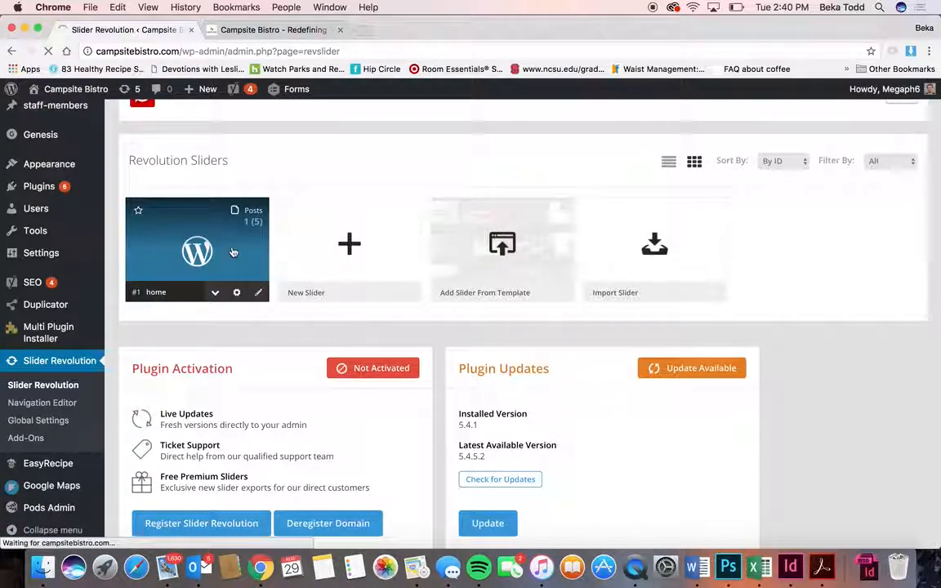
pyautogui.scroll(-3, 233, 252)
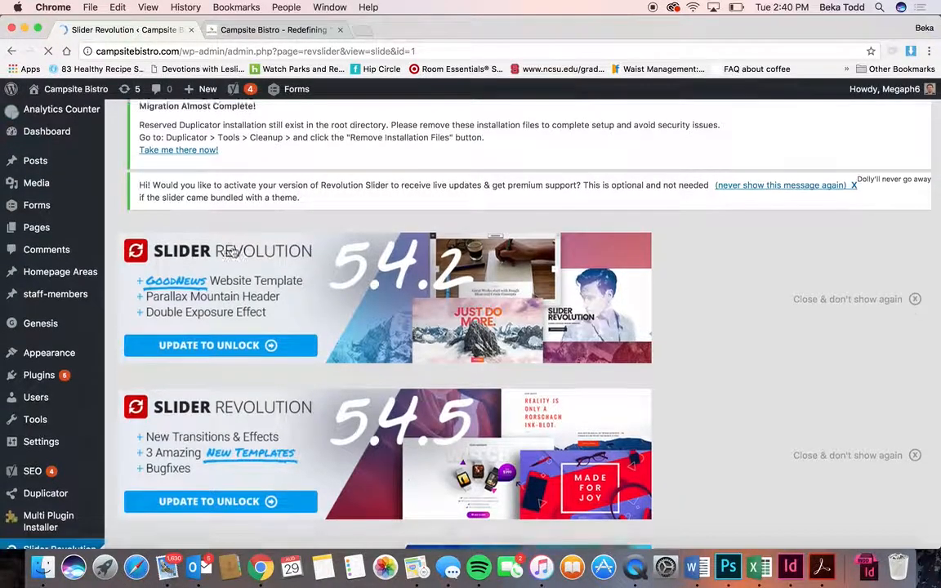
pyautogui.scroll(-15, 232, 252)
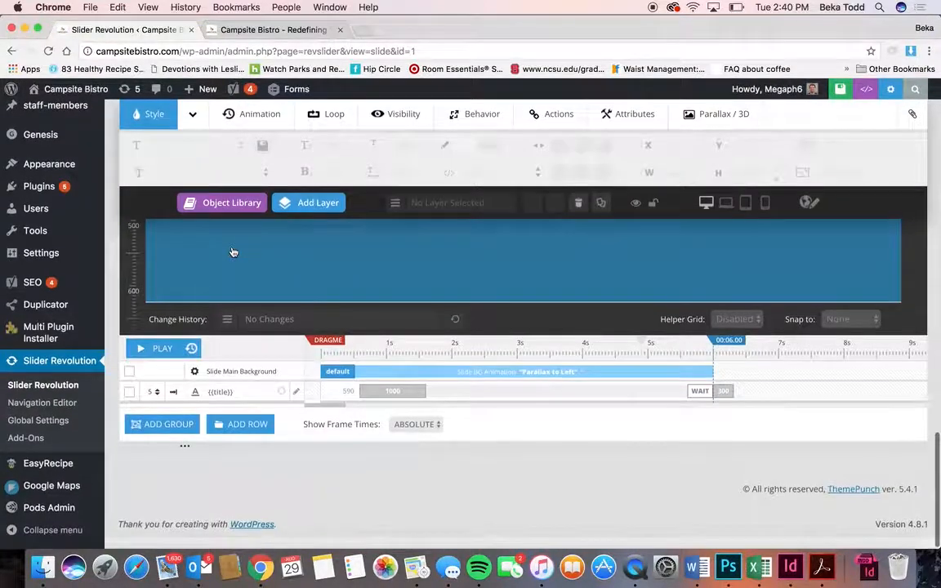
pyautogui.scroll(3, 232, 252)
pyautogui.scroll(3, 233, 252)
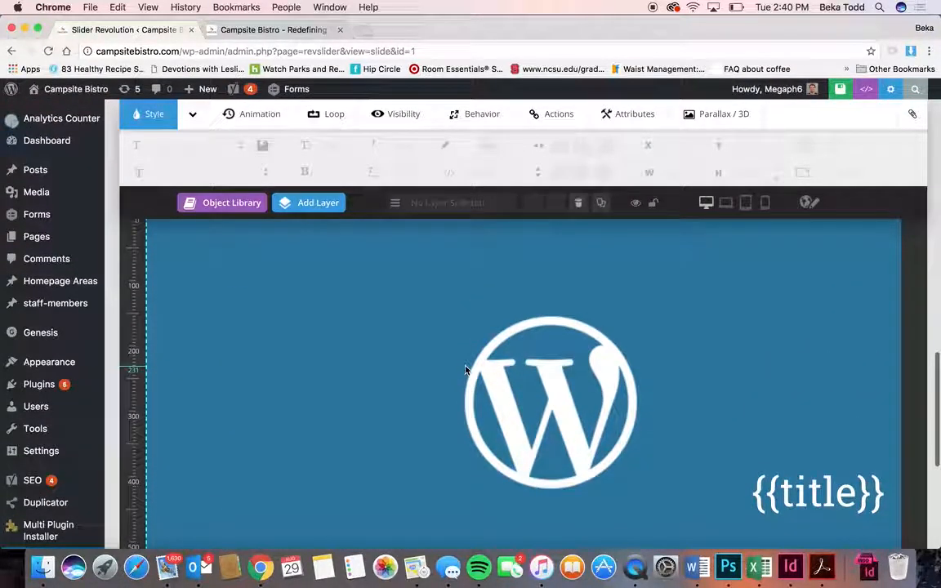
pyautogui.scroll(5, 465, 370)
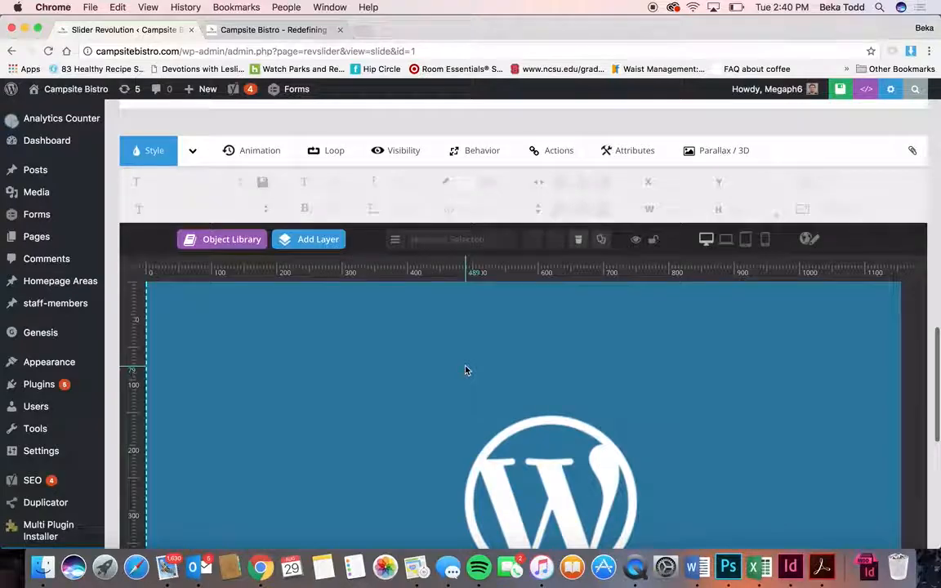
pyautogui.scroll(5, 465, 370)
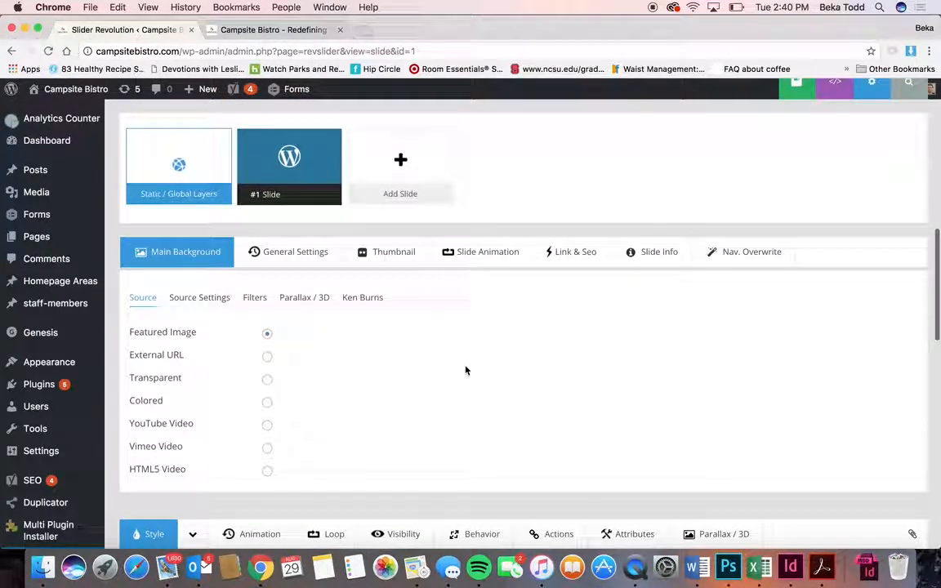
pyautogui.scroll(-3, 465, 370)
pyautogui.scroll(-5, 466, 370)
pyautogui.scroll(-3, 465, 370)
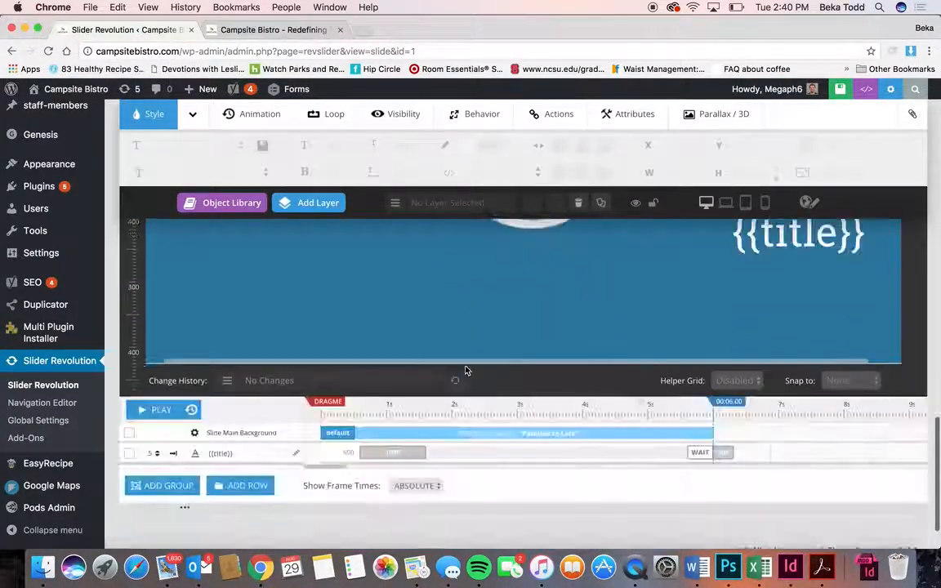
# - Check the recipe slider on the live homepage against the home slide's background source settings and title layer in the slide editor
pyautogui.click(261, 31)
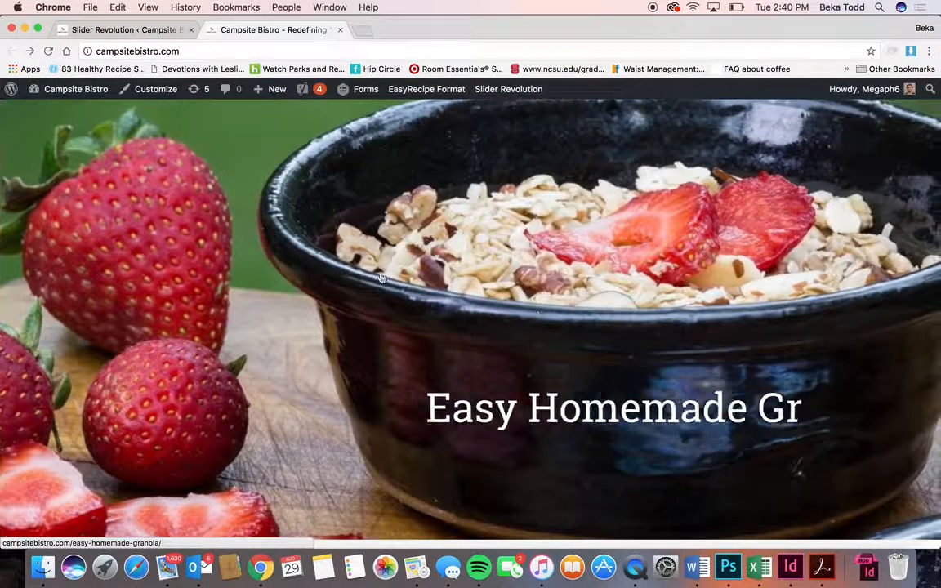
pyautogui.click(102, 30)
pyautogui.scroll(5, 550, 244)
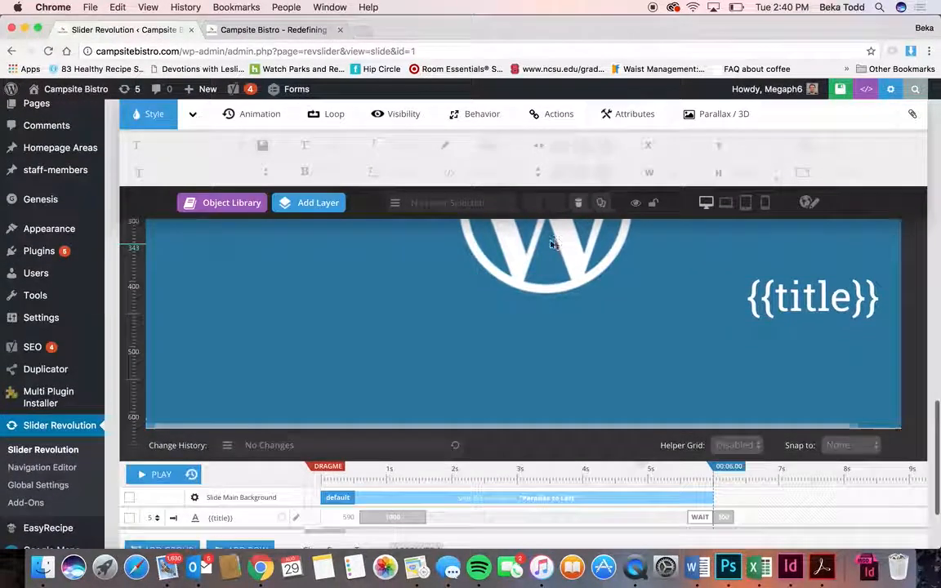
pyautogui.scroll(5, 551, 244)
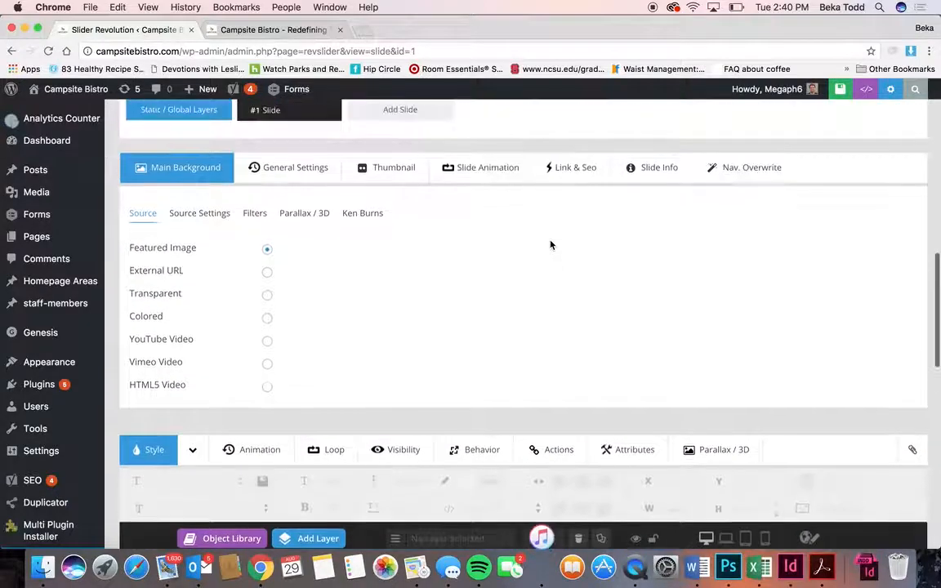
pyautogui.scroll(-6, 550, 244)
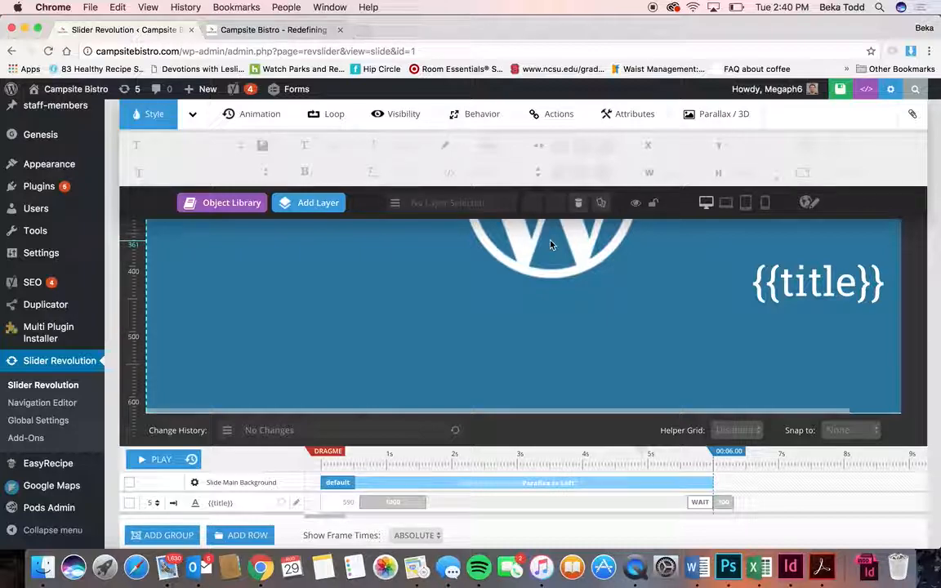
pyautogui.scroll(15, 564, 183)
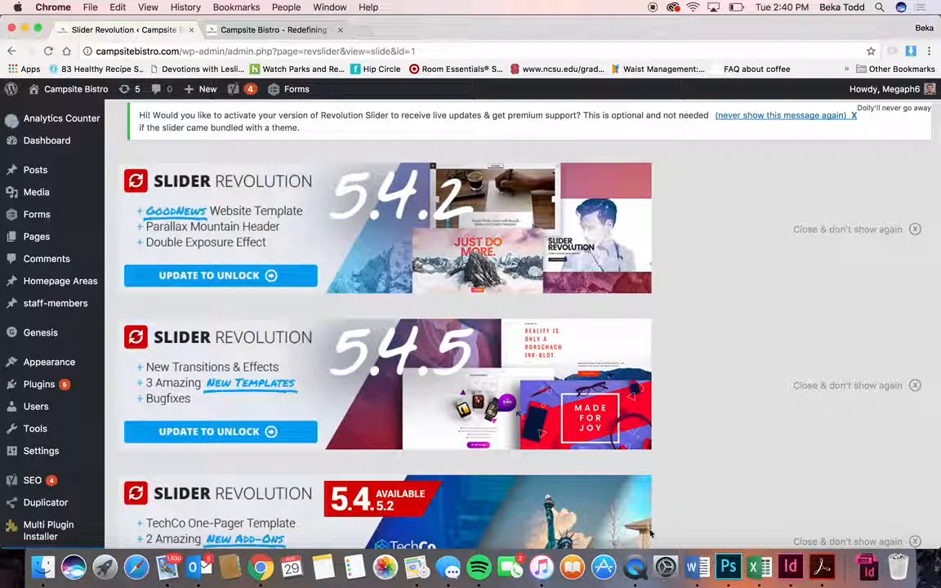
pyautogui.rightClick(634, 568)
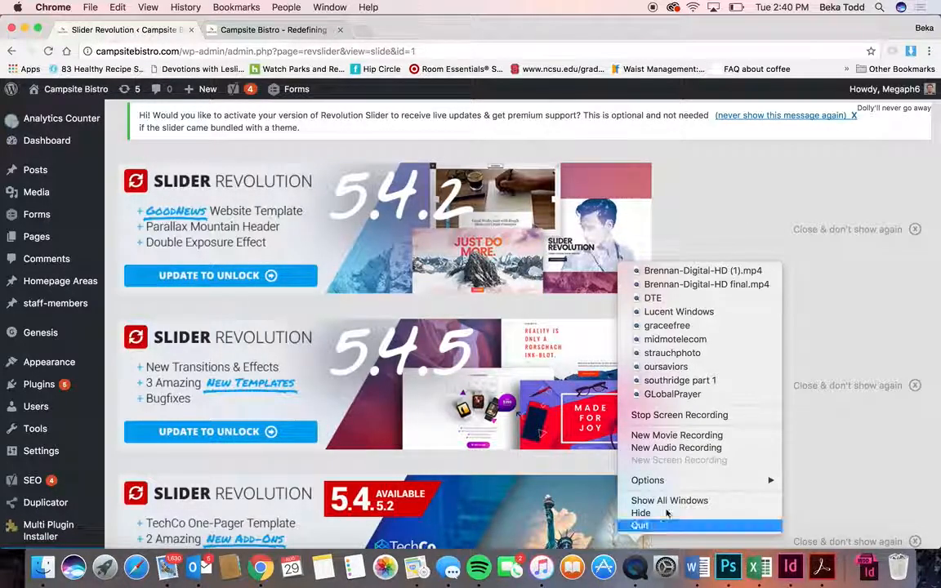